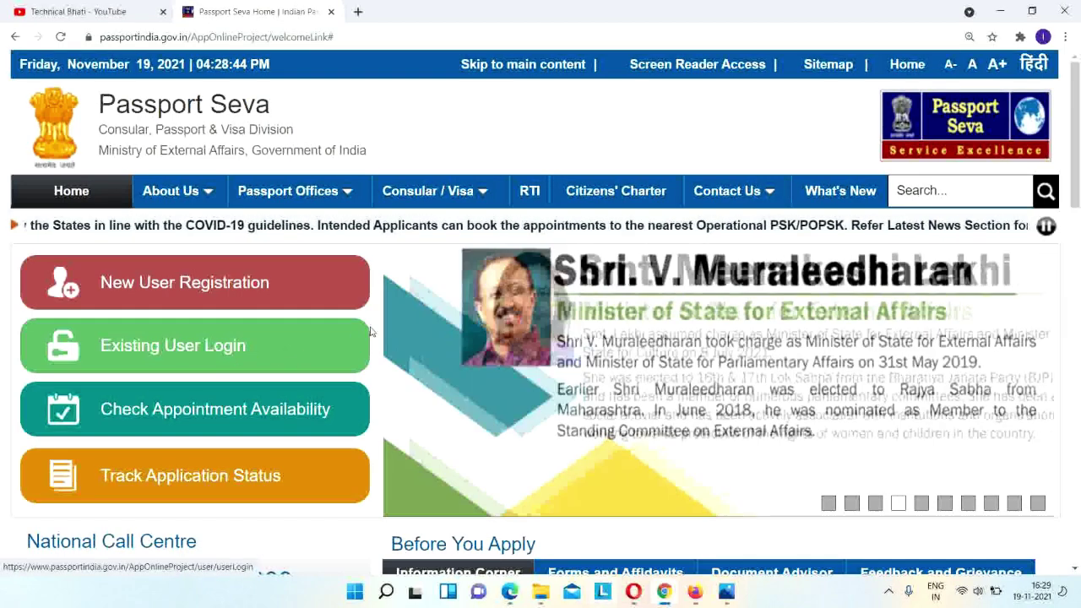
Open the New User Registration form.
{"action": "left_click", "coordinate": [204, 287]}
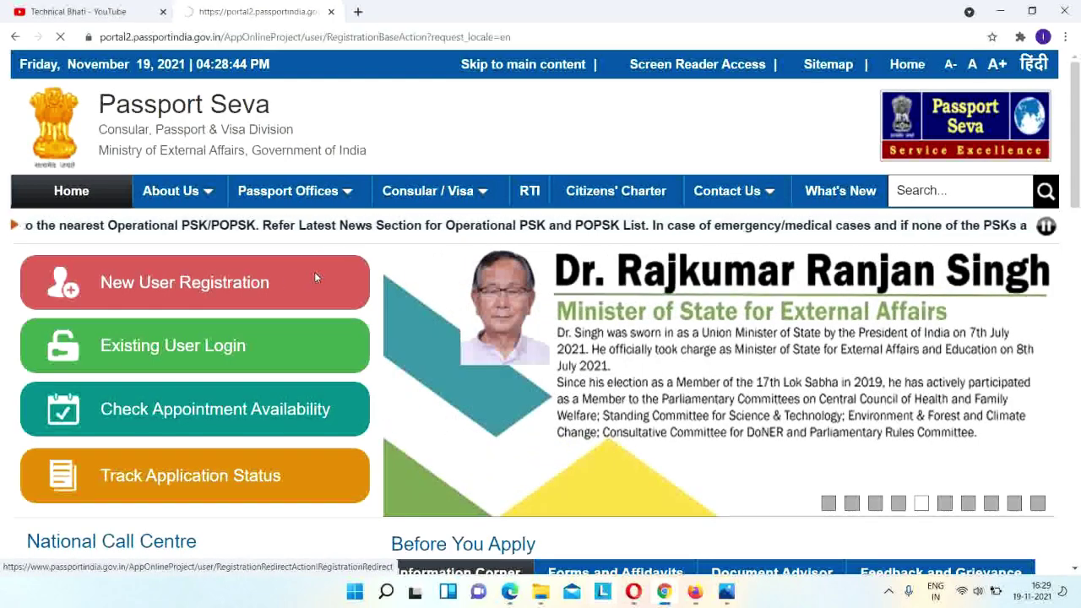
{"action": "scroll", "coordinate": [915, 322], "scroll_direction": "down", "scroll_amount": 1}
{"action": "scroll", "coordinate": [915, 322], "scroll_direction": "down", "scroll_amount": 4}
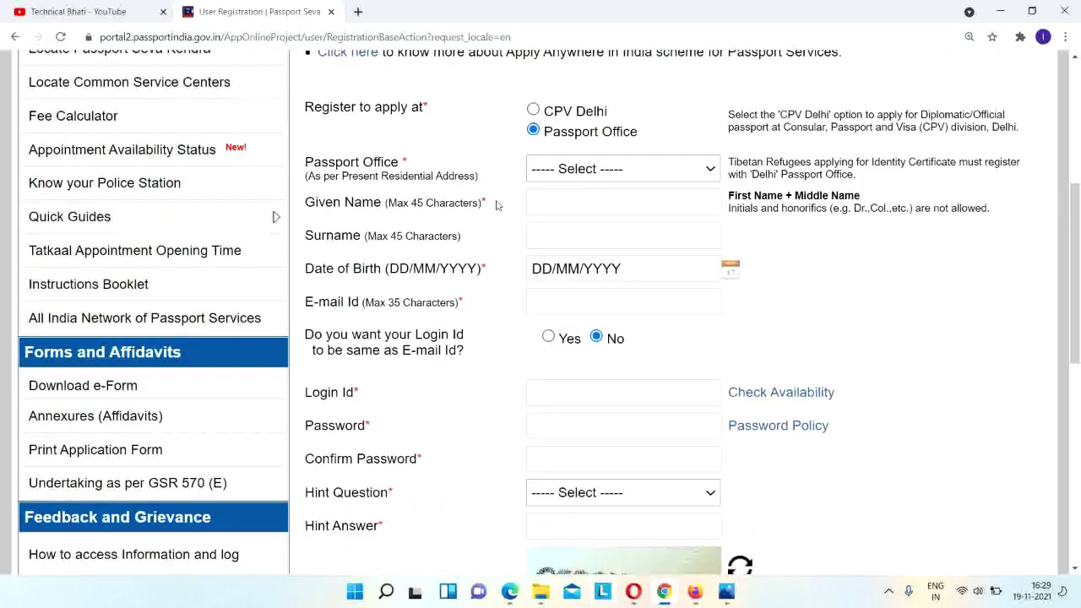
Choose Ghaziabad from the Passport Office list.
{"action": "left_click", "coordinate": [604, 169]}
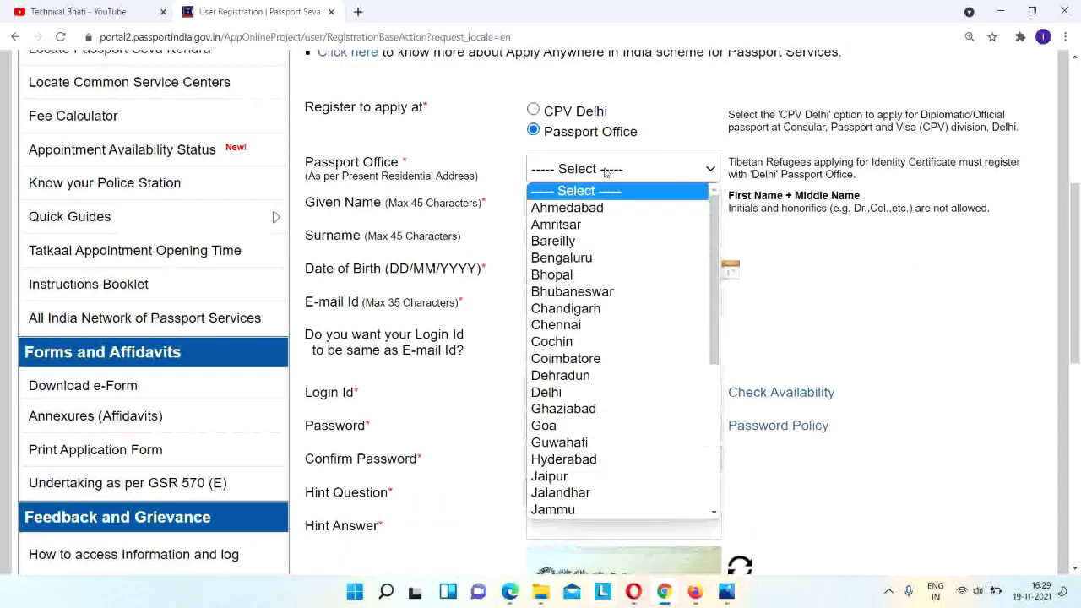
{"action": "scroll", "coordinate": [617, 249], "scroll_direction": "down", "scroll_amount": 4}
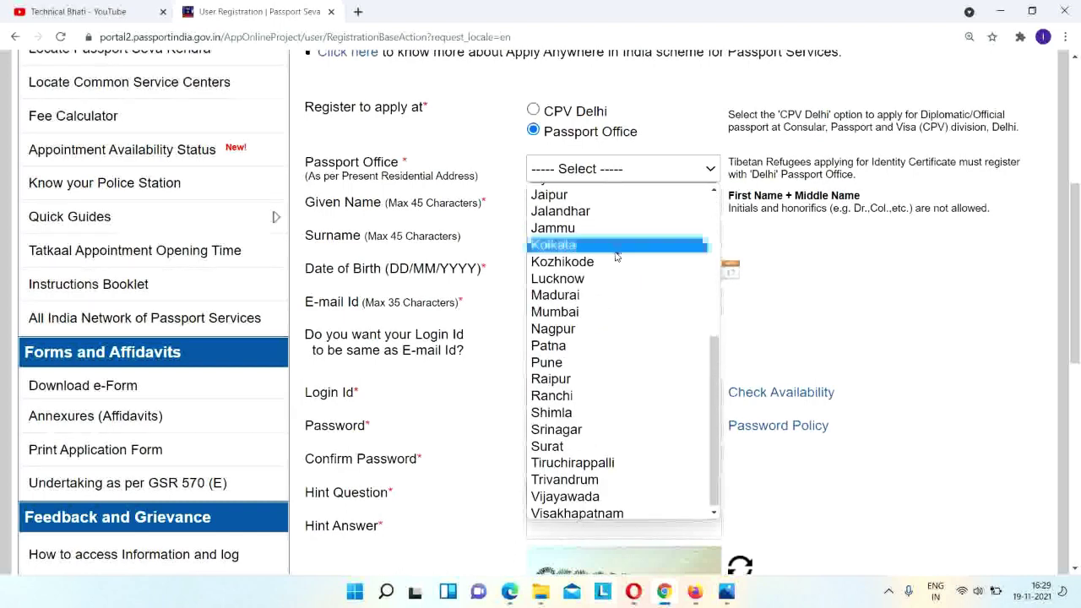
{"action": "scroll", "coordinate": [618, 363], "scroll_direction": "up", "scroll_amount": 5}
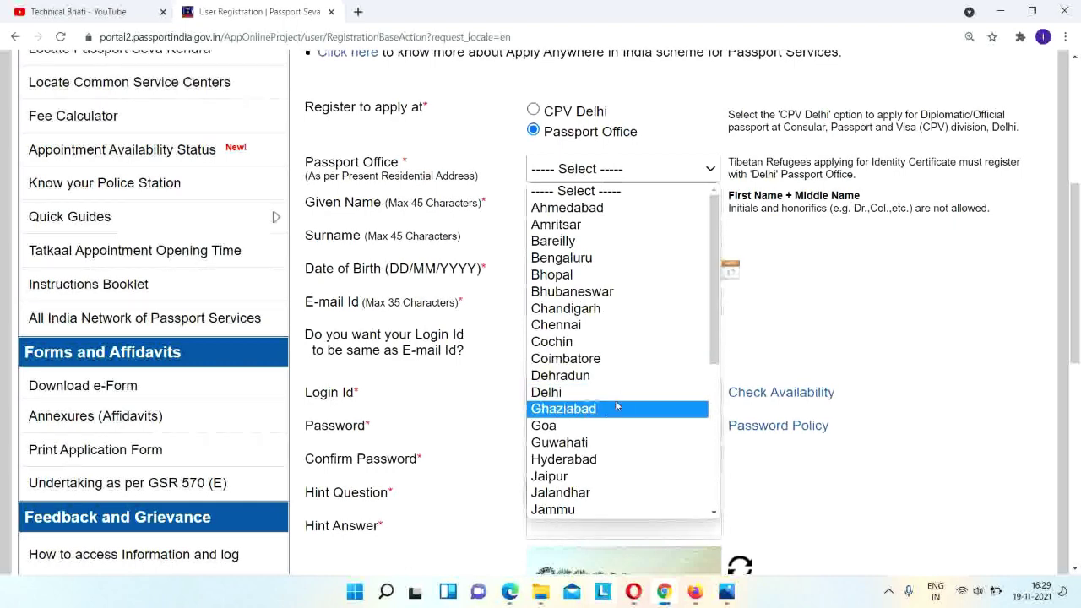
{"action": "scroll", "coordinate": [621, 393], "scroll_direction": "down", "scroll_amount": 5}
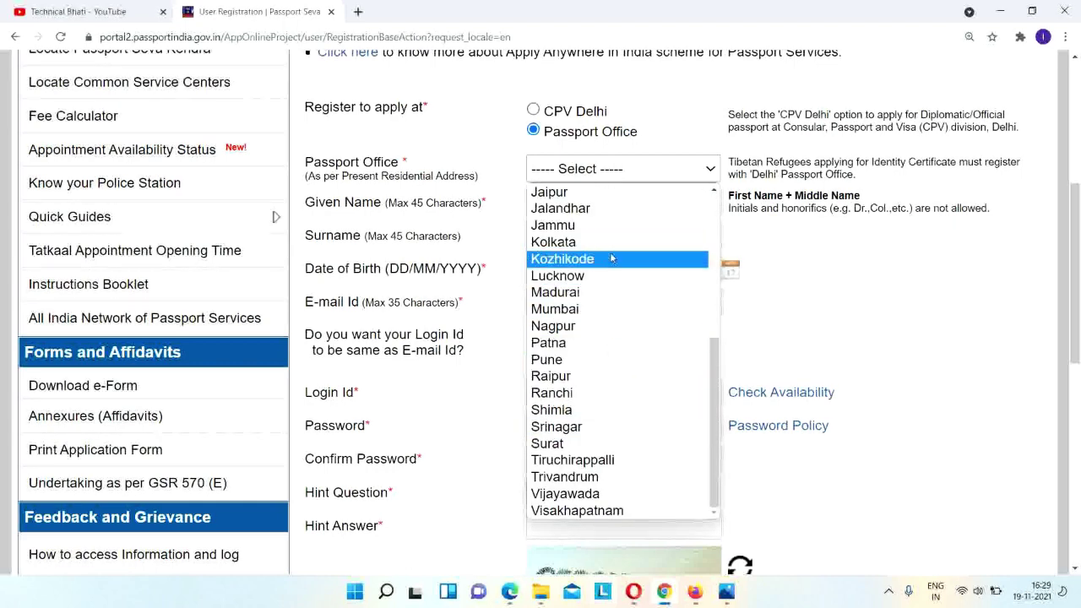
{"action": "scroll", "coordinate": [616, 253], "scroll_direction": "up", "scroll_amount": 5}
{"action": "scroll", "coordinate": [616, 381], "scroll_direction": "down", "scroll_amount": 5}
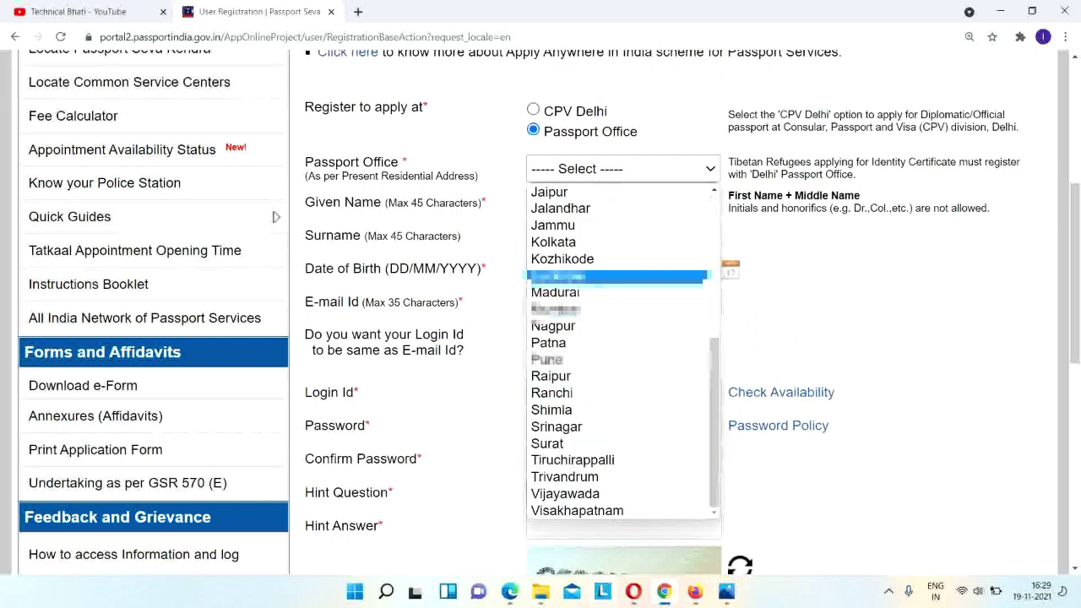
{"action": "scroll", "coordinate": [609, 355], "scroll_direction": "up", "scroll_amount": 5}
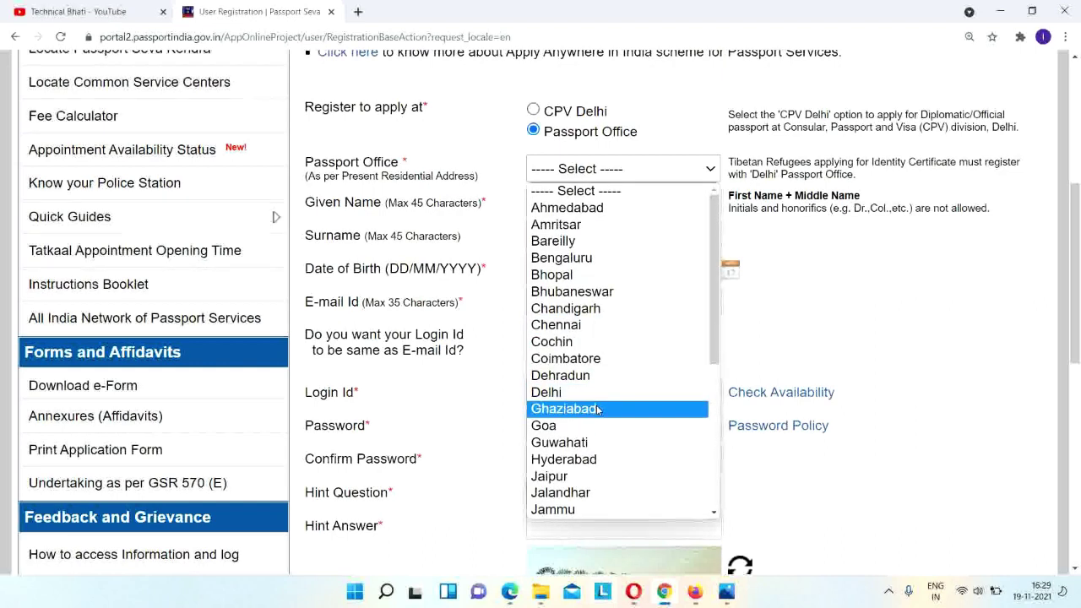
{"action": "left_click", "coordinate": [597, 409]}
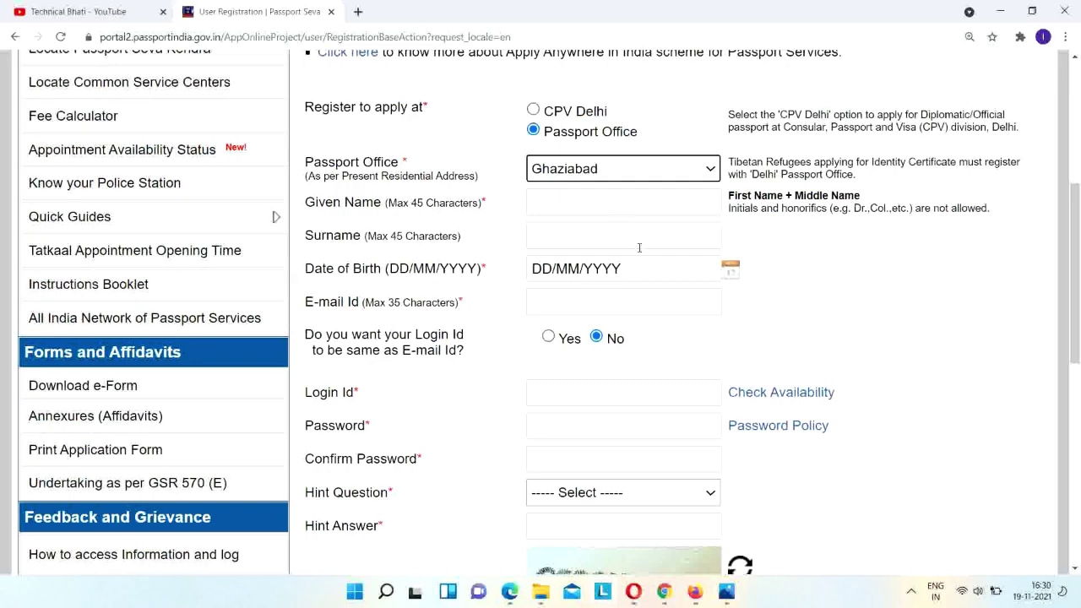
{"action": "scroll", "coordinate": [639, 253], "scroll_direction": "down", "scroll_amount": 1}
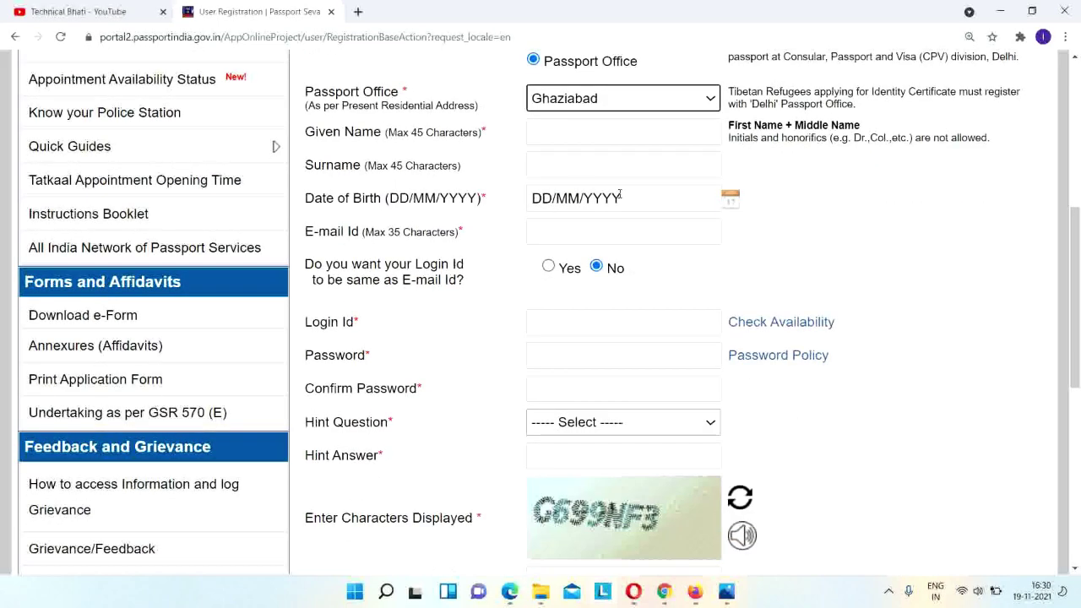
{"action": "left_click", "coordinate": [733, 201]}
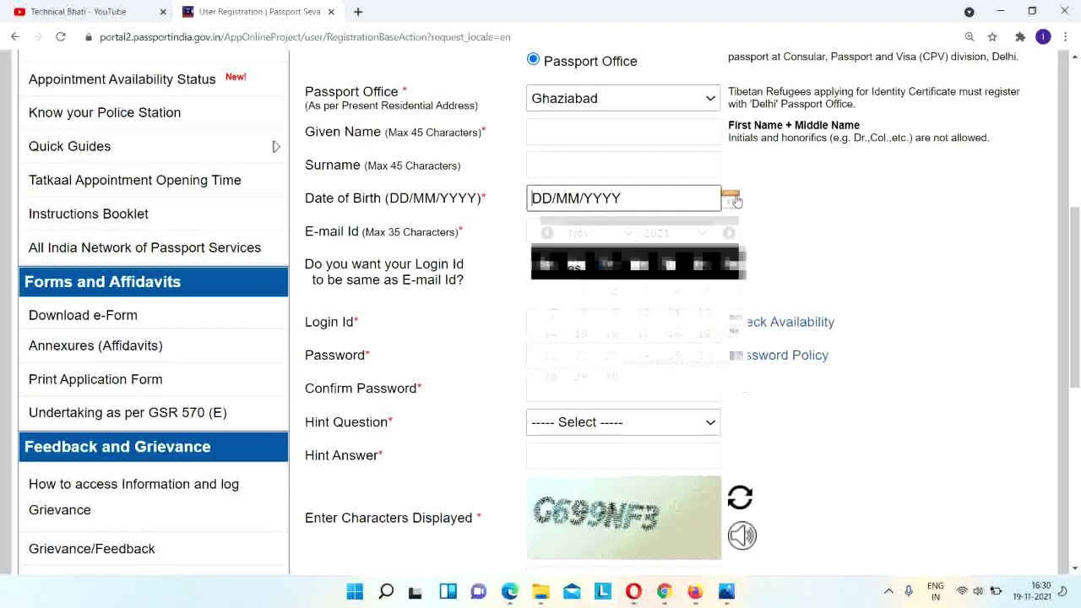
{"action": "left_click", "coordinate": [674, 233]}
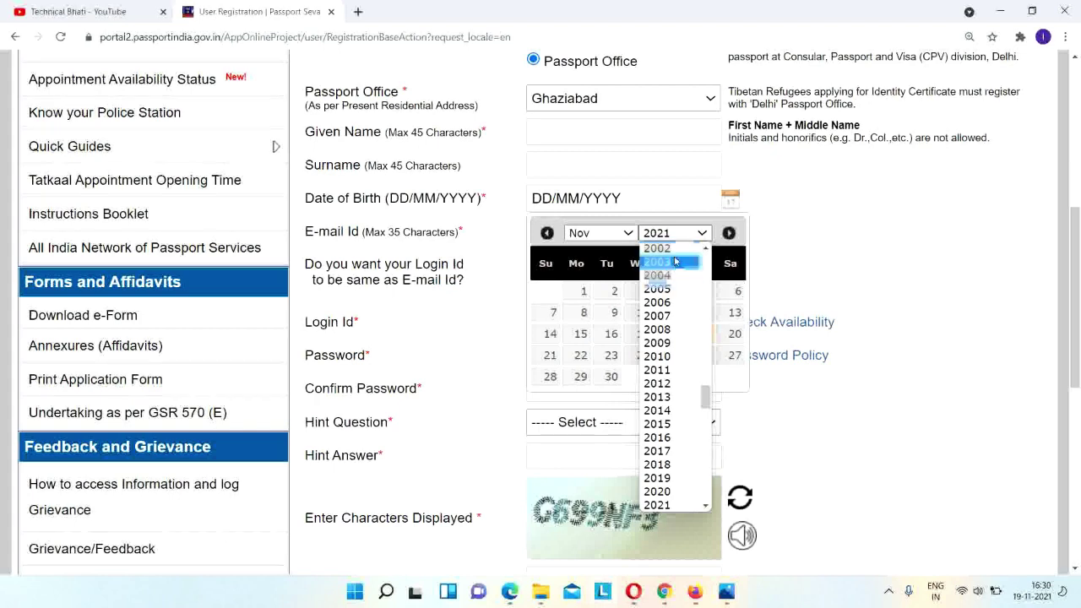
{"action": "left_click", "coordinate": [620, 235]}
{"action": "left_click", "coordinate": [619, 261]}
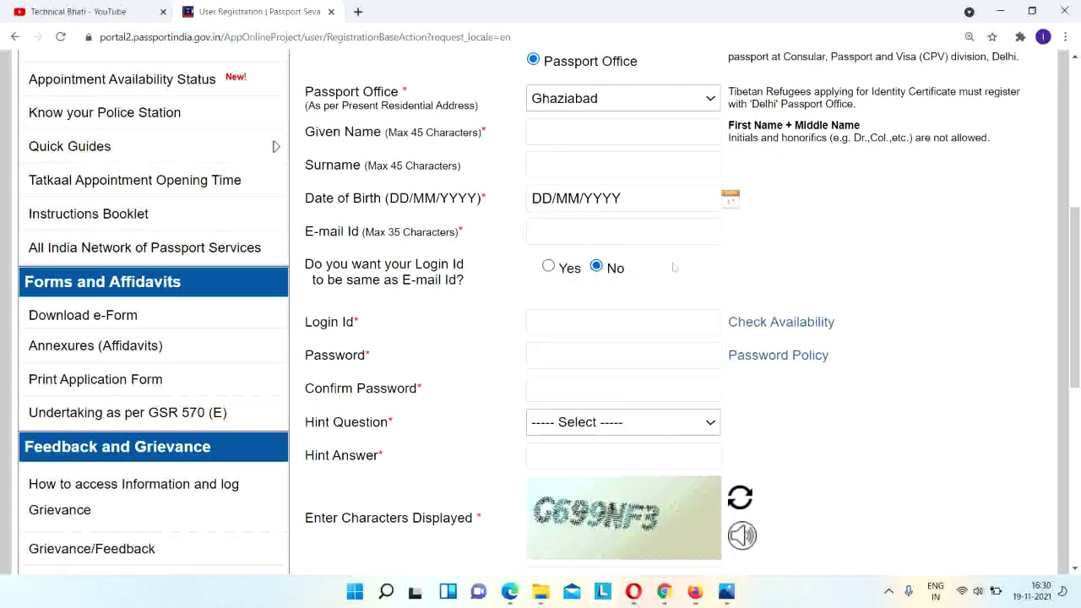
{"action": "scroll", "coordinate": [572, 184], "scroll_direction": "down", "scroll_amount": 1}
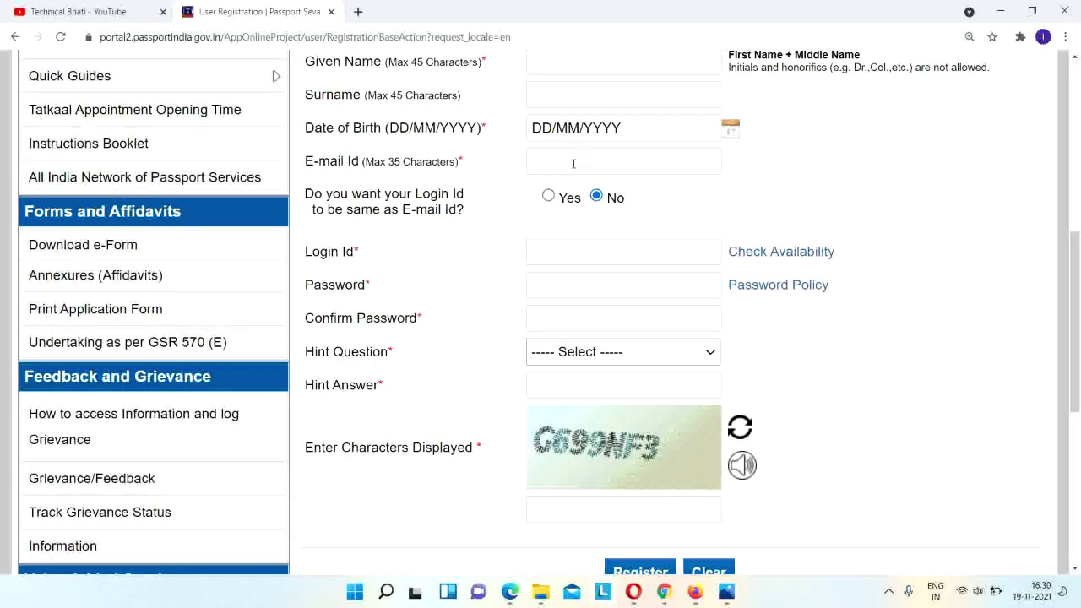
{"action": "left_click", "coordinate": [575, 258]}
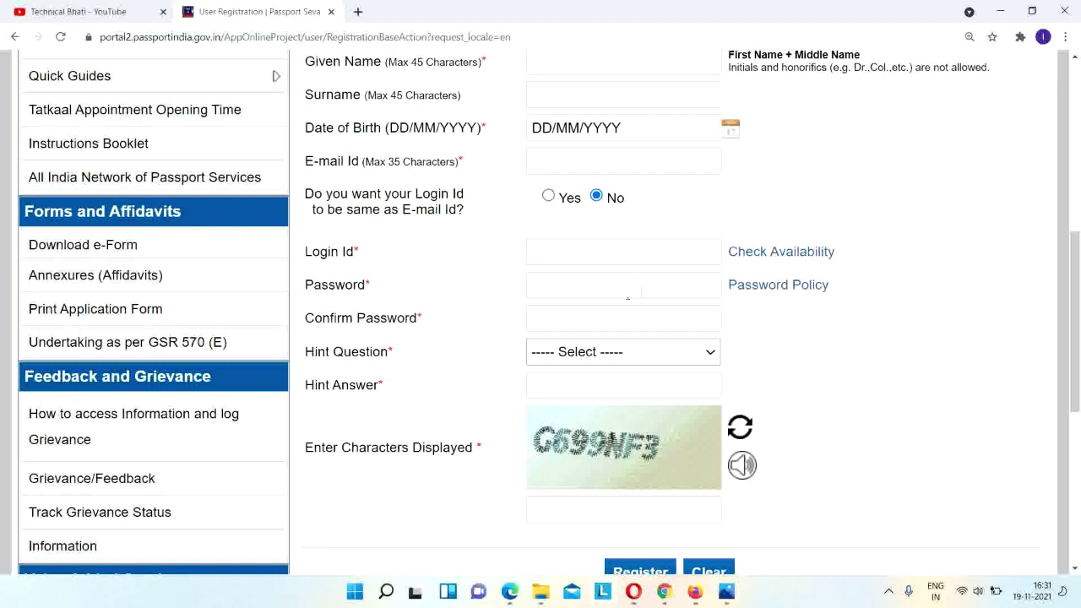
Check the password policy, then pick Birth City as the hint question.
{"action": "left_click", "coordinate": [771, 295]}
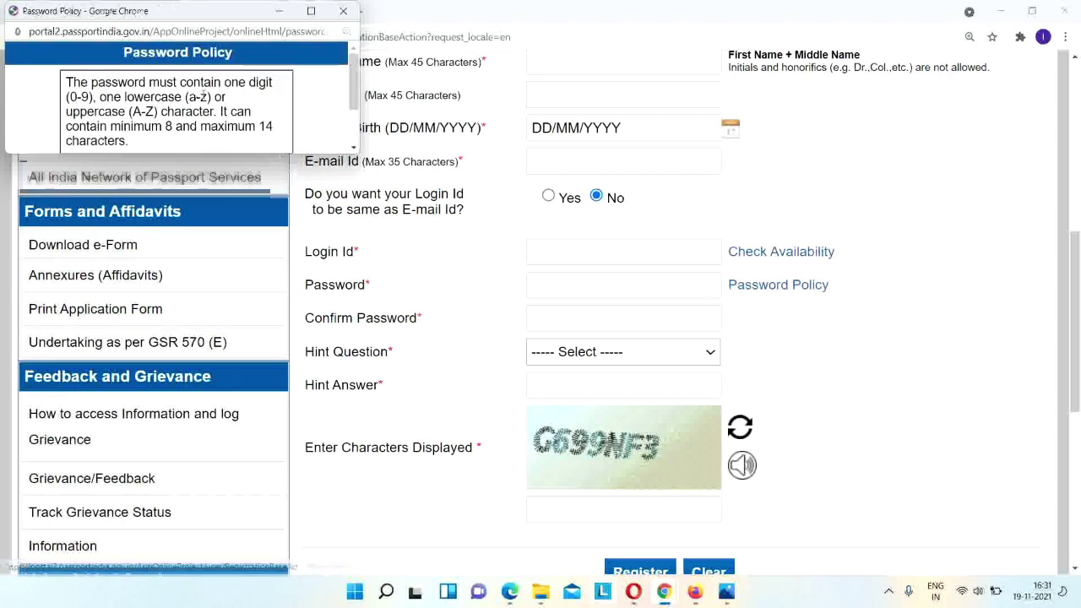
{"action": "left_click", "coordinate": [343, 11]}
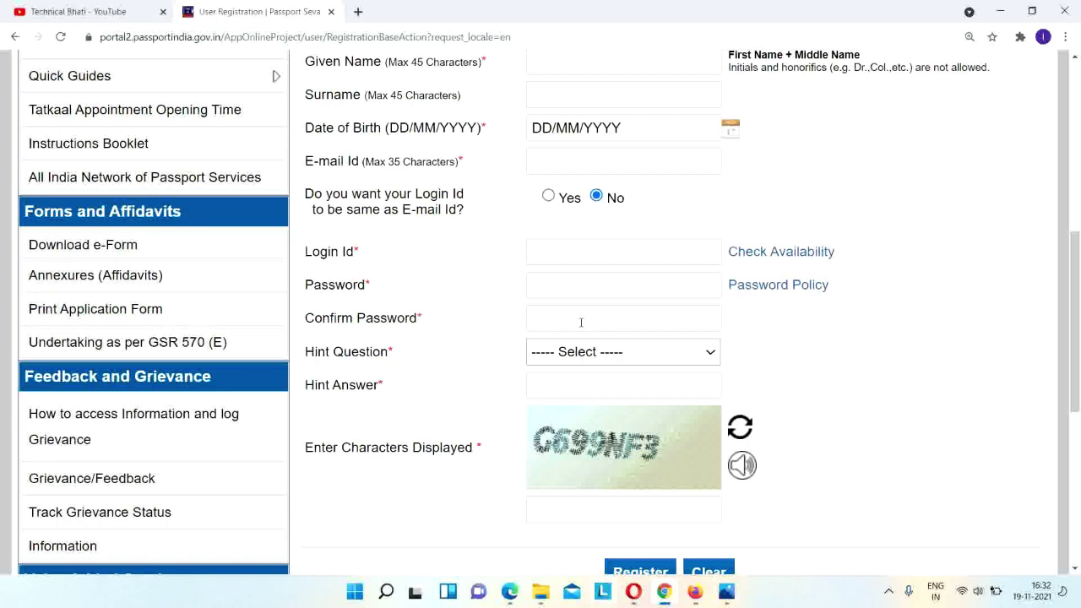
{"action": "left_click", "coordinate": [589, 353]}
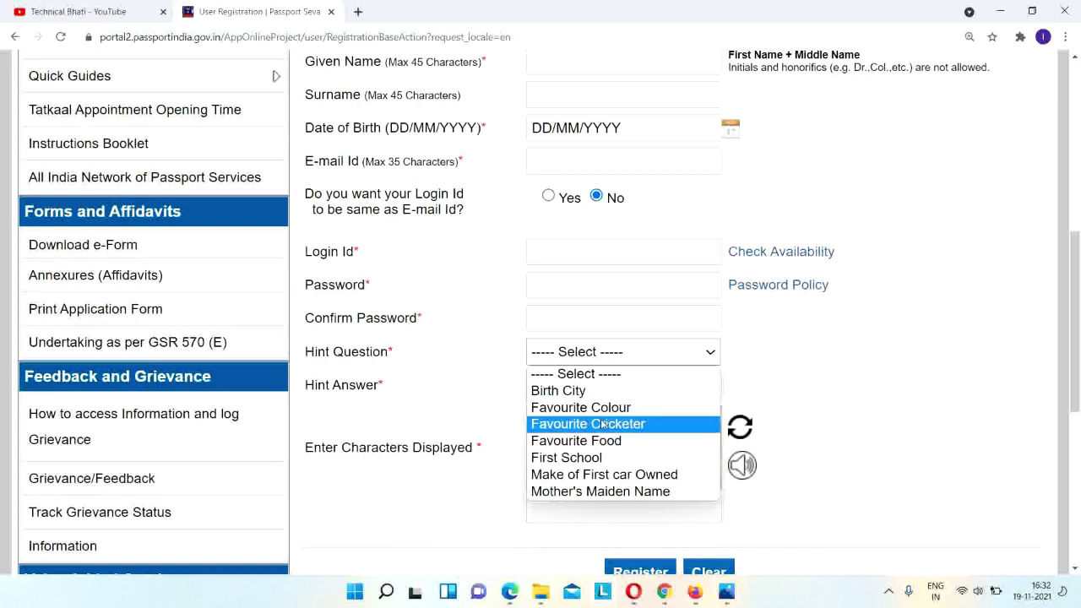
{"action": "left_click", "coordinate": [600, 391]}
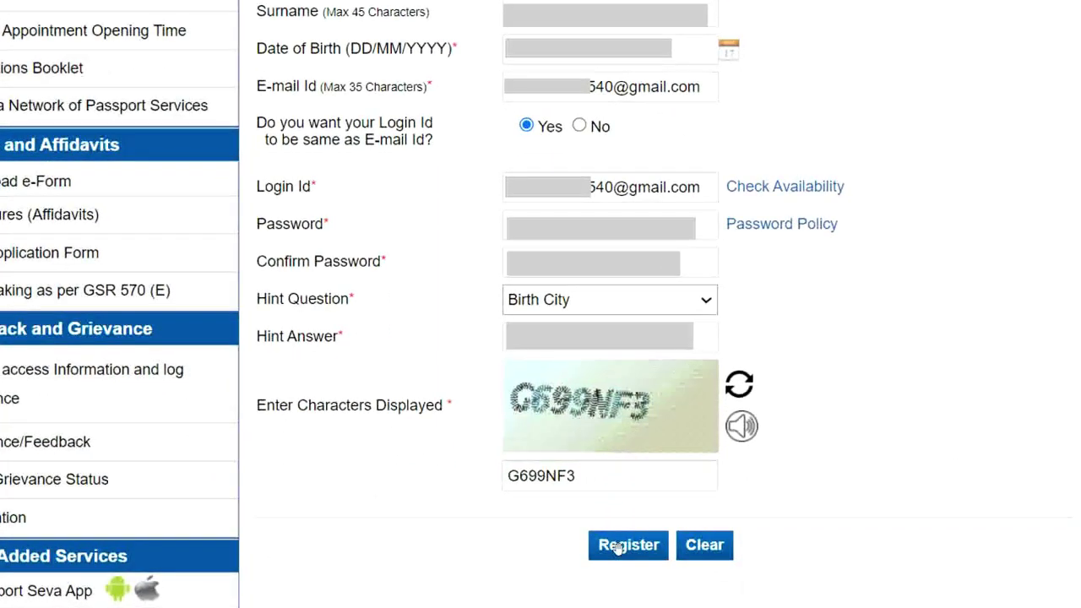
Submit the completed registration form with Register.
{"action": "left_click", "coordinate": [618, 548]}
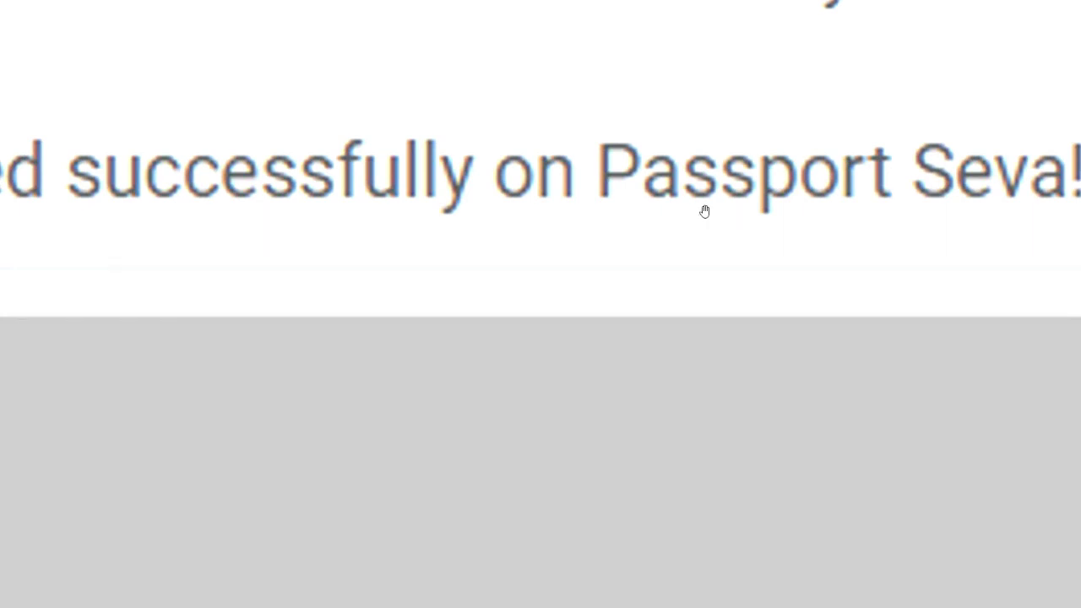
Open the Registration Confirmation e-mail and follow its account activation link.
{"action": "left_click", "coordinate": [705, 211]}
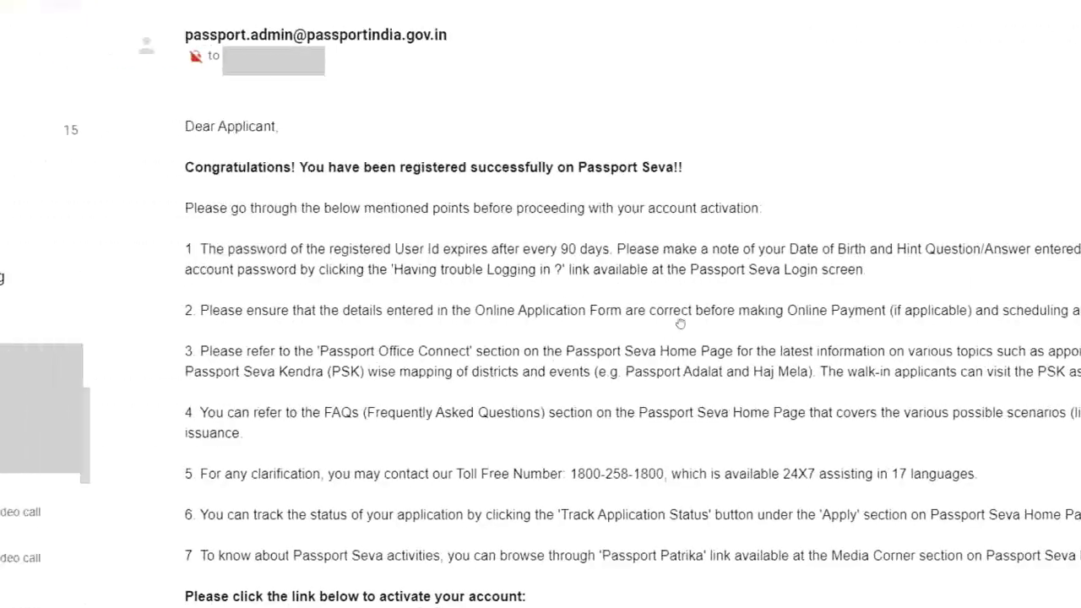
{"action": "scroll", "coordinate": [683, 322], "scroll_direction": "down", "scroll_amount": 2}
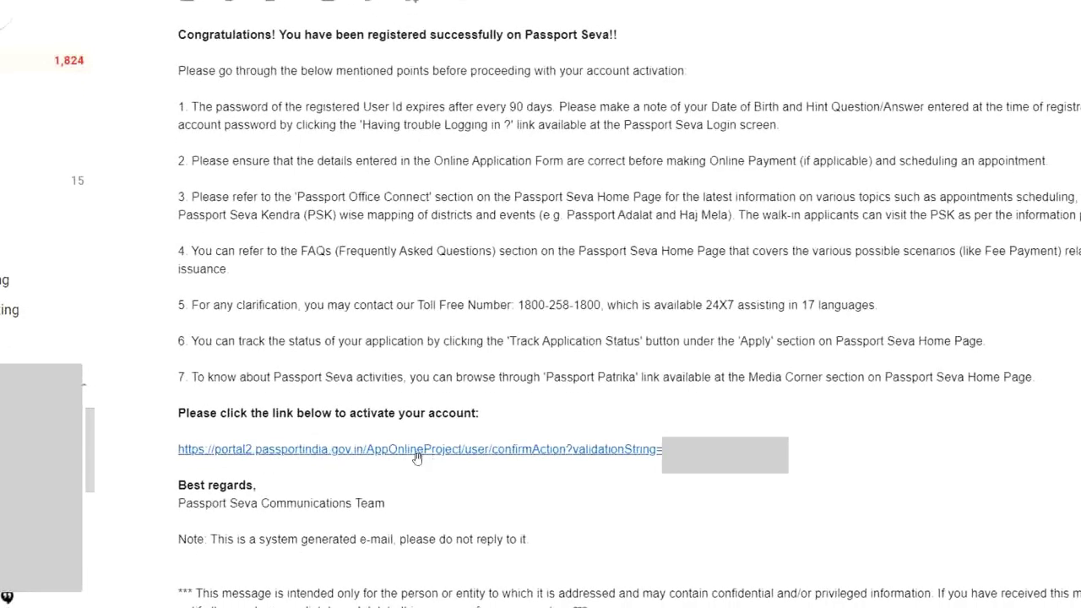
{"action": "left_click", "coordinate": [454, 450]}
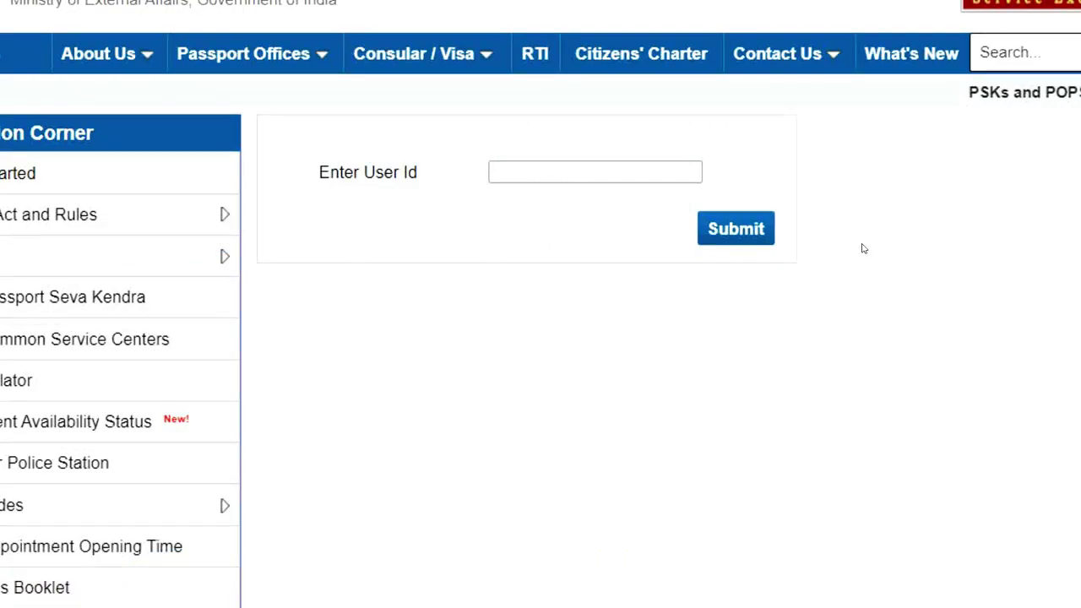
Submit the User Id to activate the account, go Home and dismiss the COVID-19 advisory.
{"action": "left_click", "coordinate": [737, 230]}
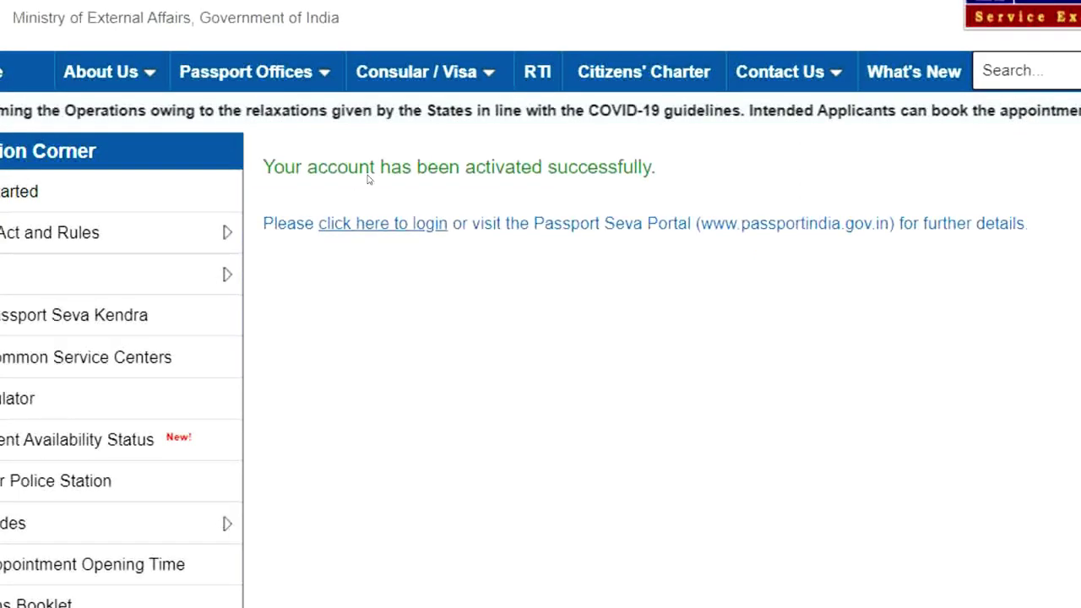
{"action": "left_click", "coordinate": [383, 225]}
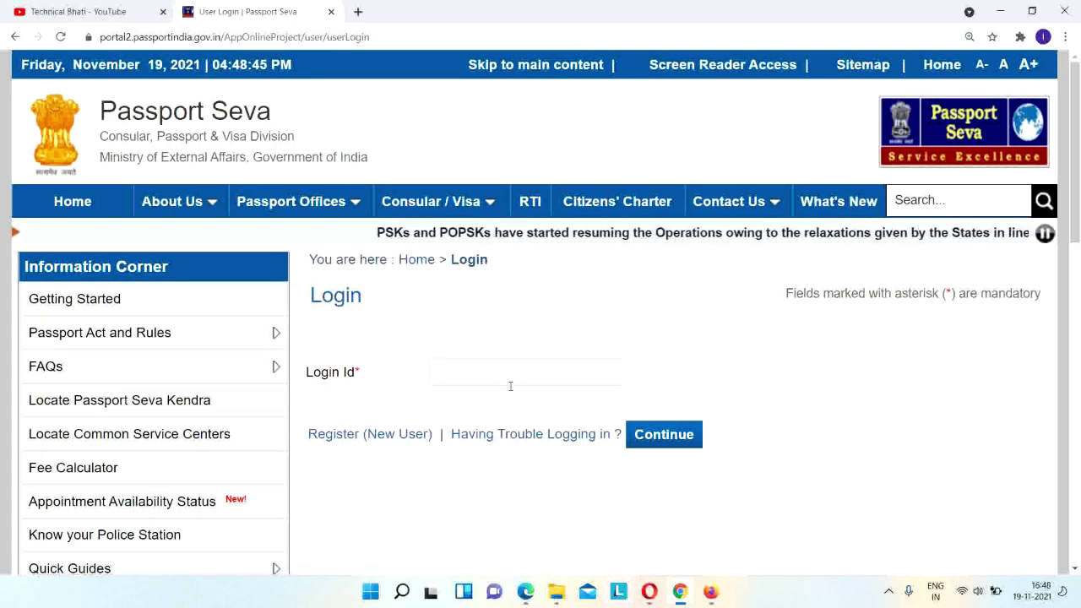
{"action": "left_click", "coordinate": [84, 202]}
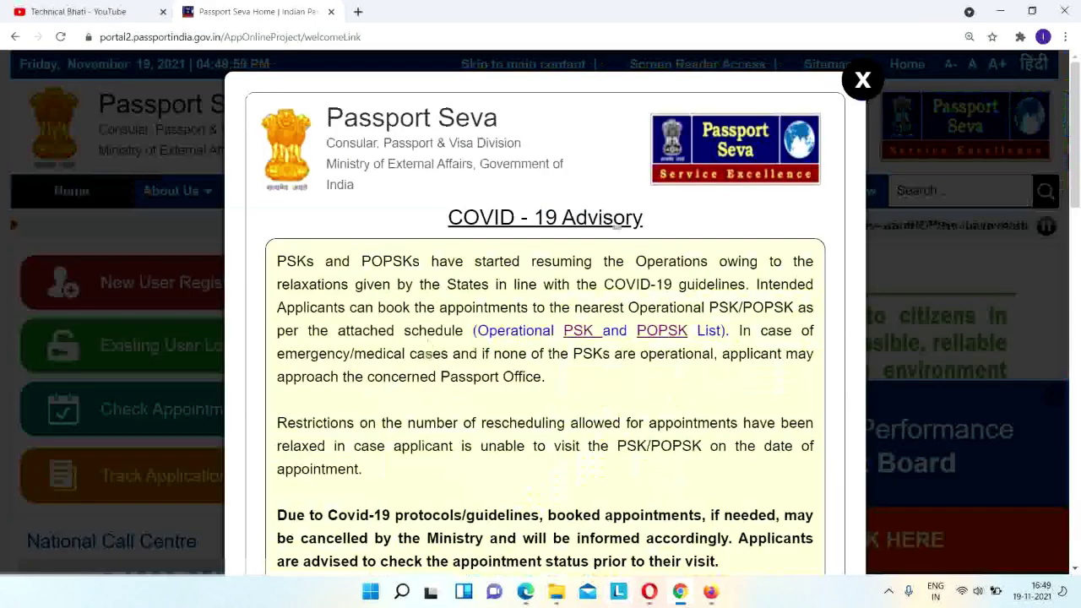
{"action": "left_click", "coordinate": [863, 81]}
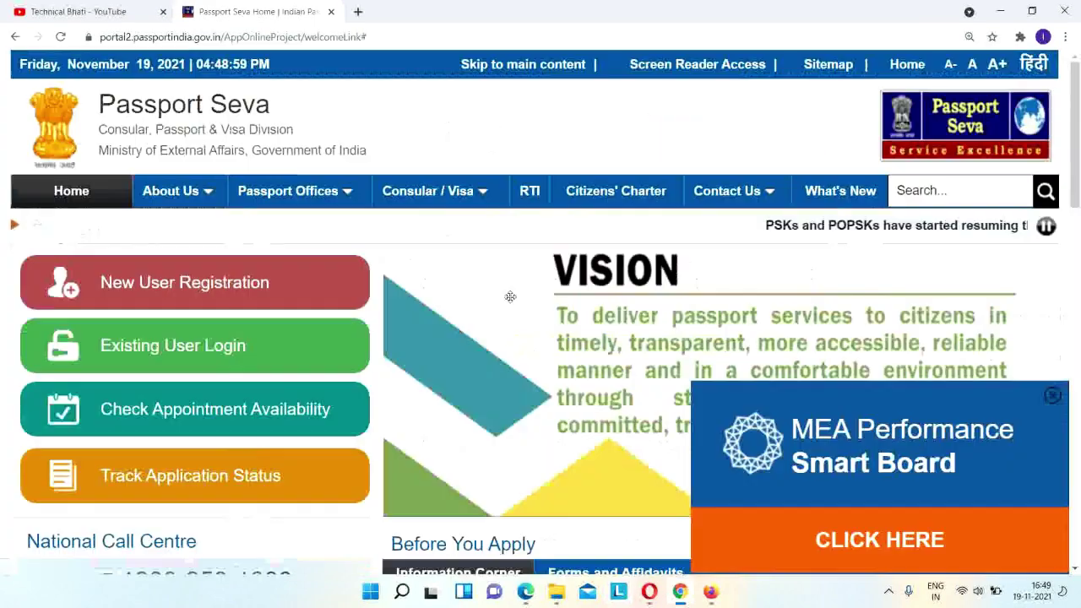
Log in with the new account from the existing user login page.
{"action": "left_click", "coordinate": [190, 352]}
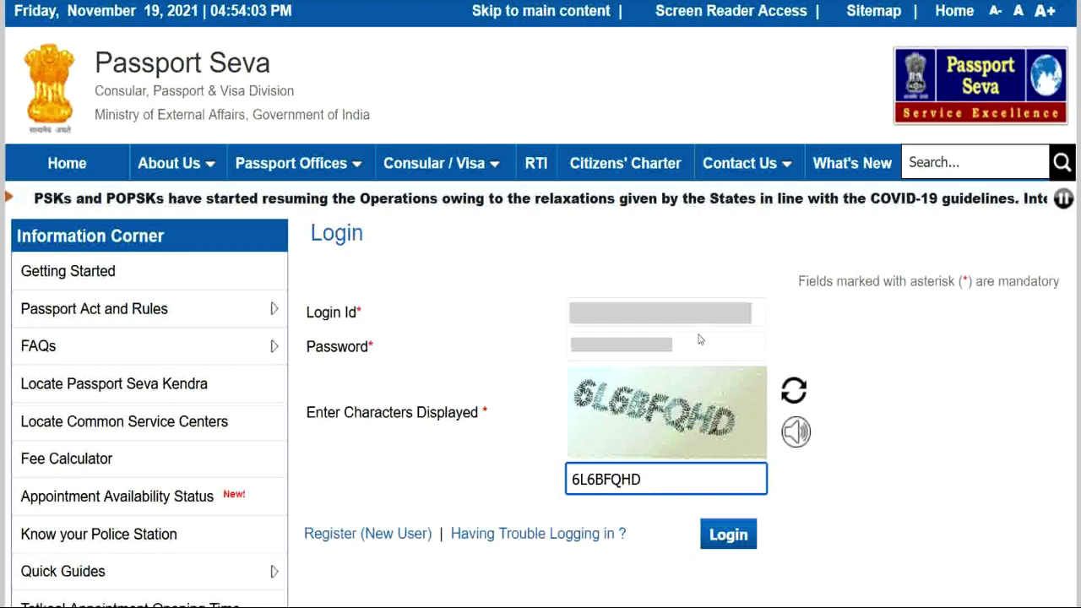
{"action": "left_click", "coordinate": [733, 535]}
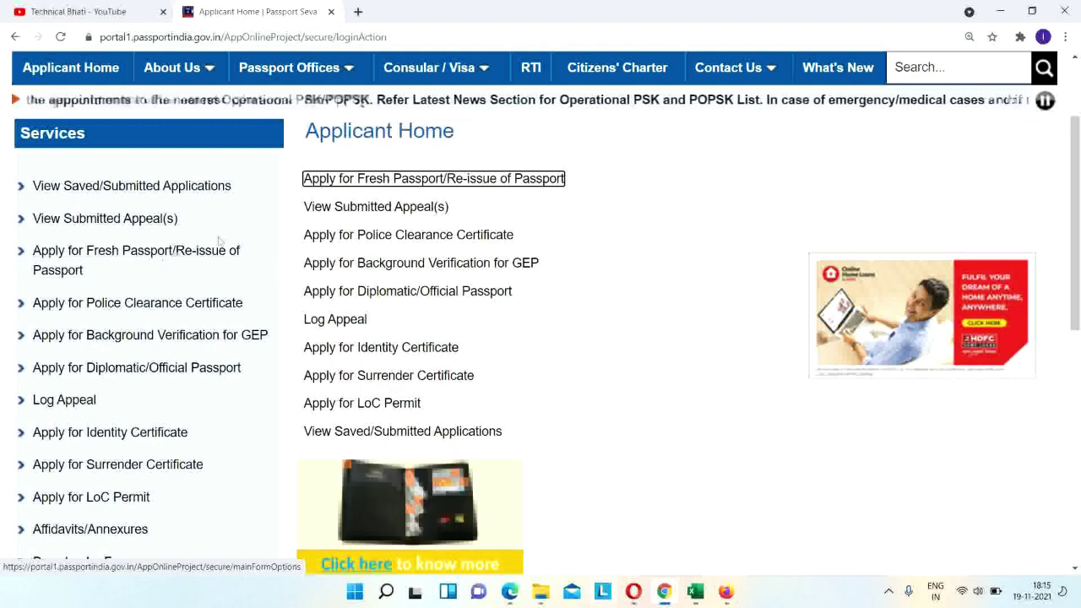
Start an Apply for Fresh Passport/Re-issue application, filling the form online.
{"action": "left_click", "coordinate": [386, 180]}
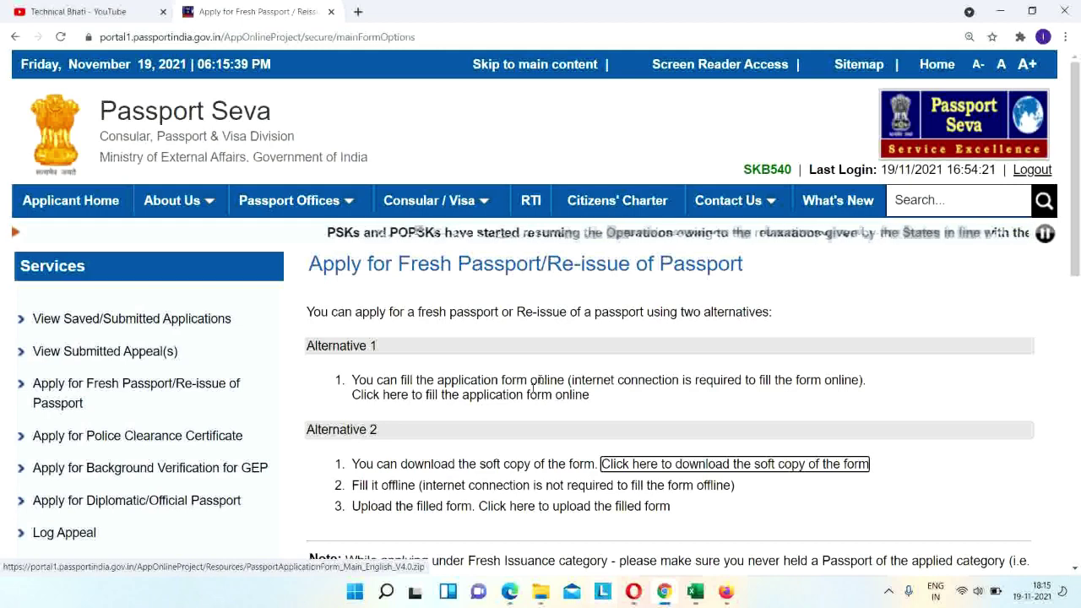
{"action": "left_click", "coordinate": [471, 396]}
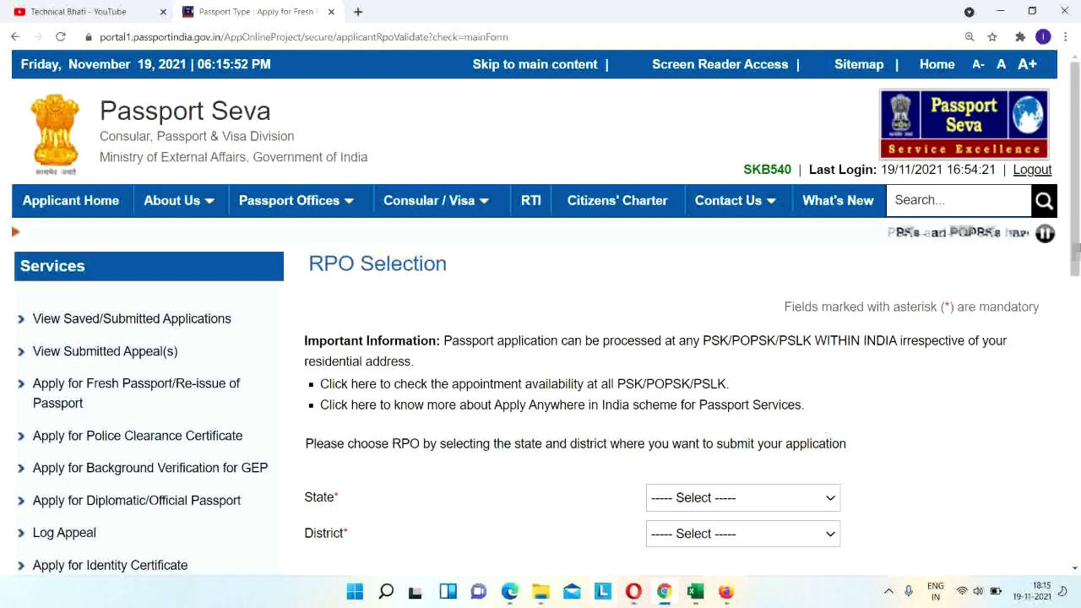
{"action": "scroll", "coordinate": [1080, 251], "scroll_direction": "down", "scroll_amount": 2}
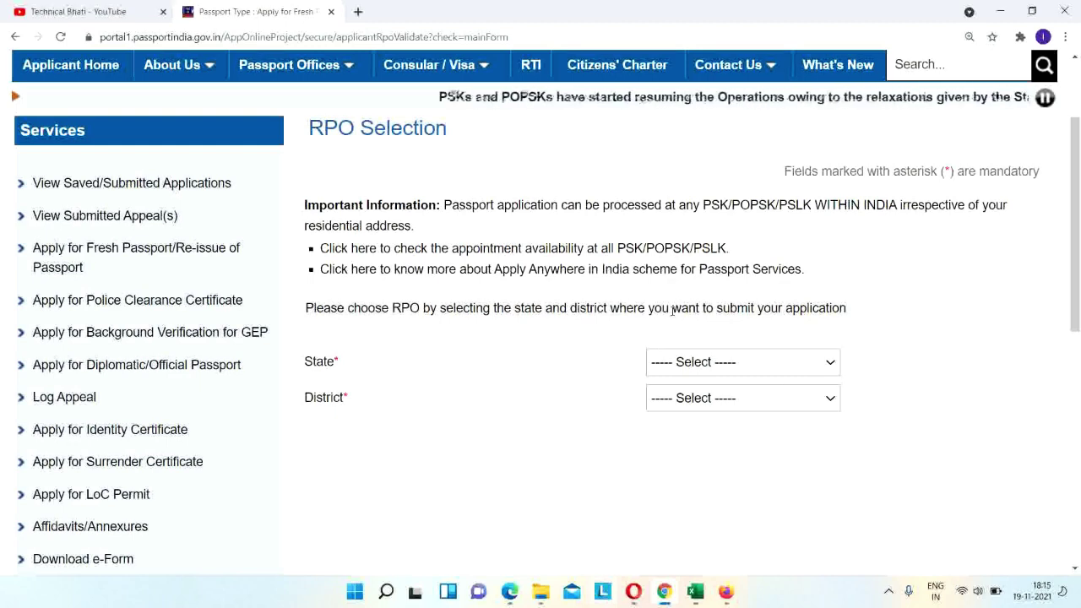
Set the RPO location to Uttar Pradesh, district Gautam Budh Nagar, and submit.
{"action": "left_click", "coordinate": [683, 365]}
{"action": "key", "text": "u"}
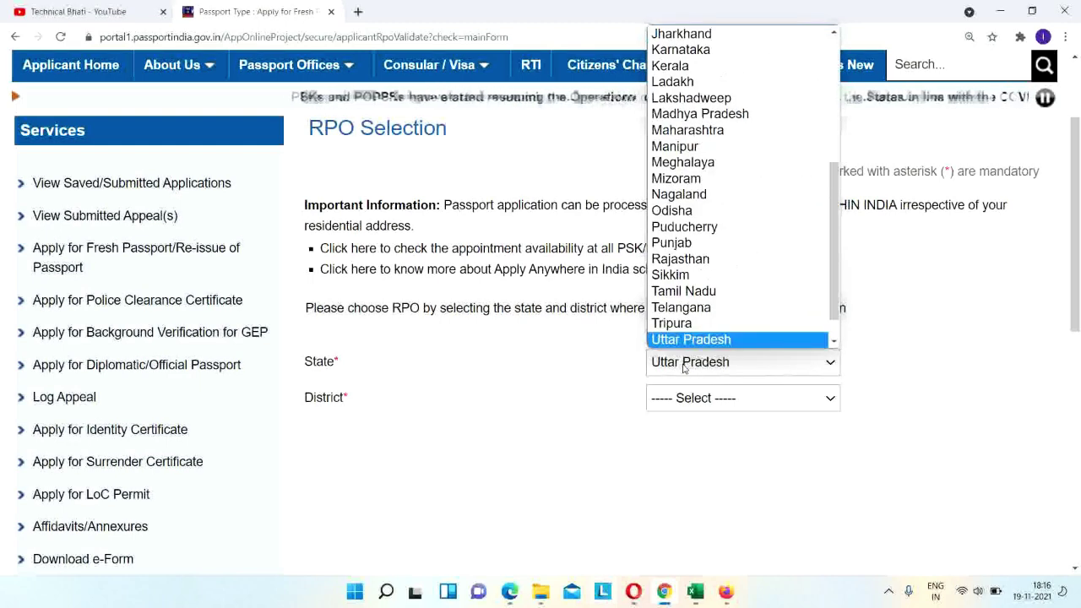
{"action": "key", "text": "Return"}
{"action": "left_click", "coordinate": [691, 399]}
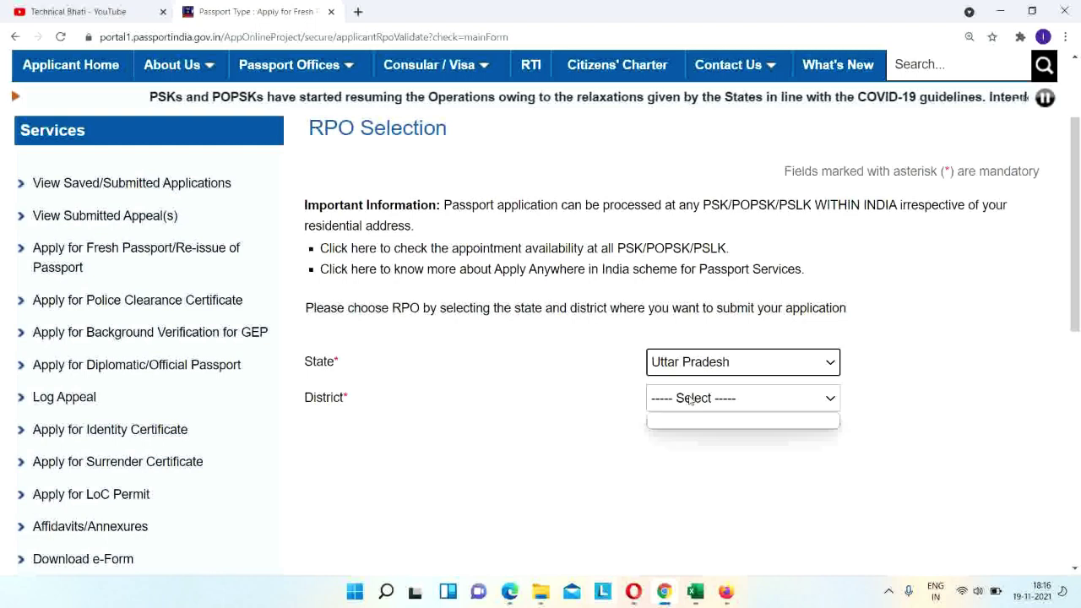
{"action": "key", "text": "g"}
{"action": "key", "text": "h"}
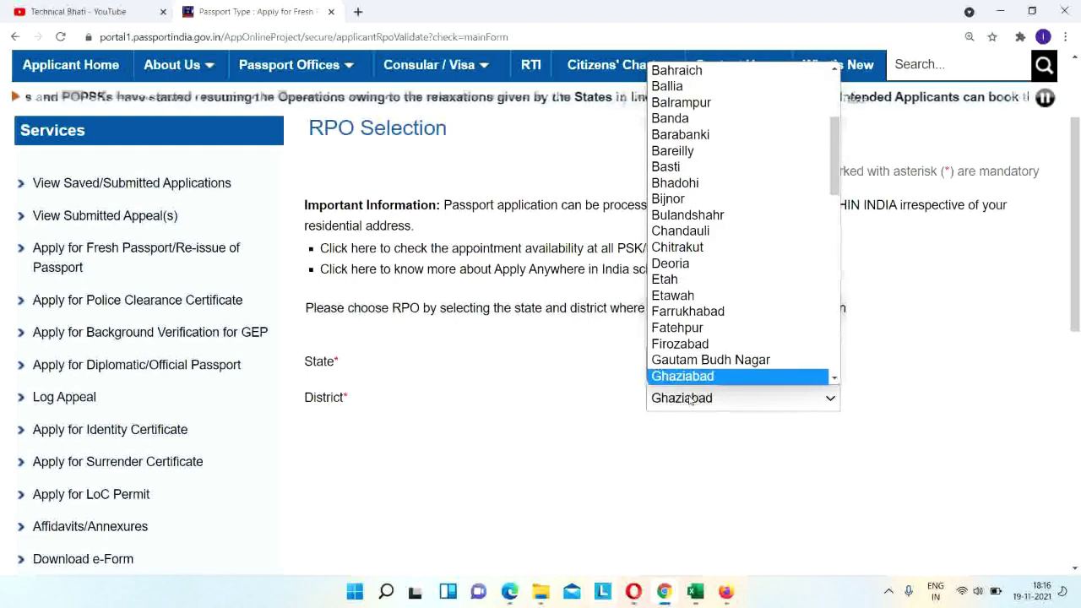
{"action": "key", "text": "Up"}
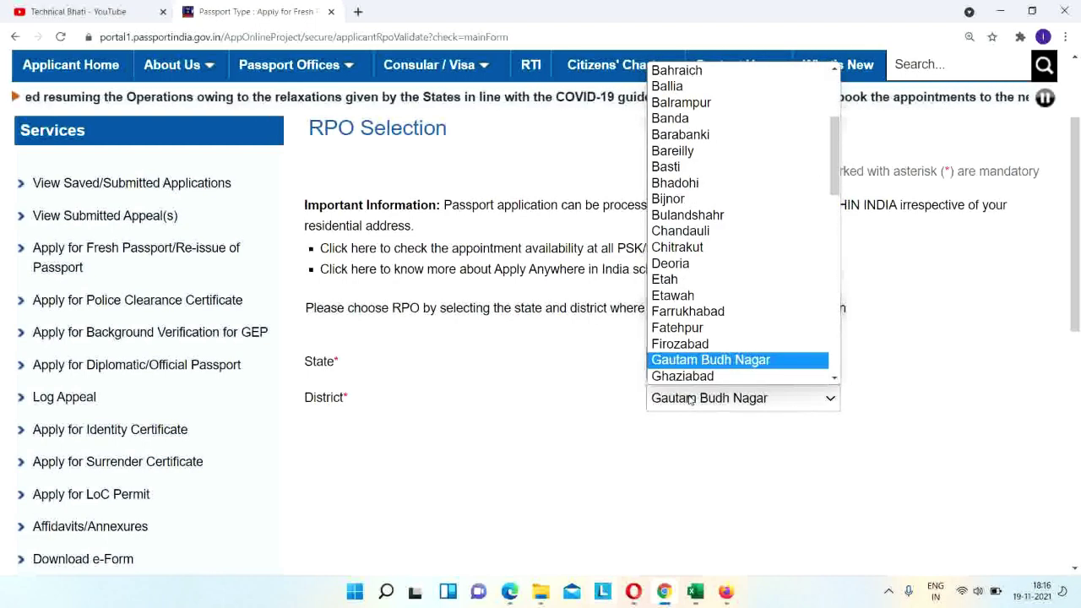
{"action": "key", "text": "Return"}
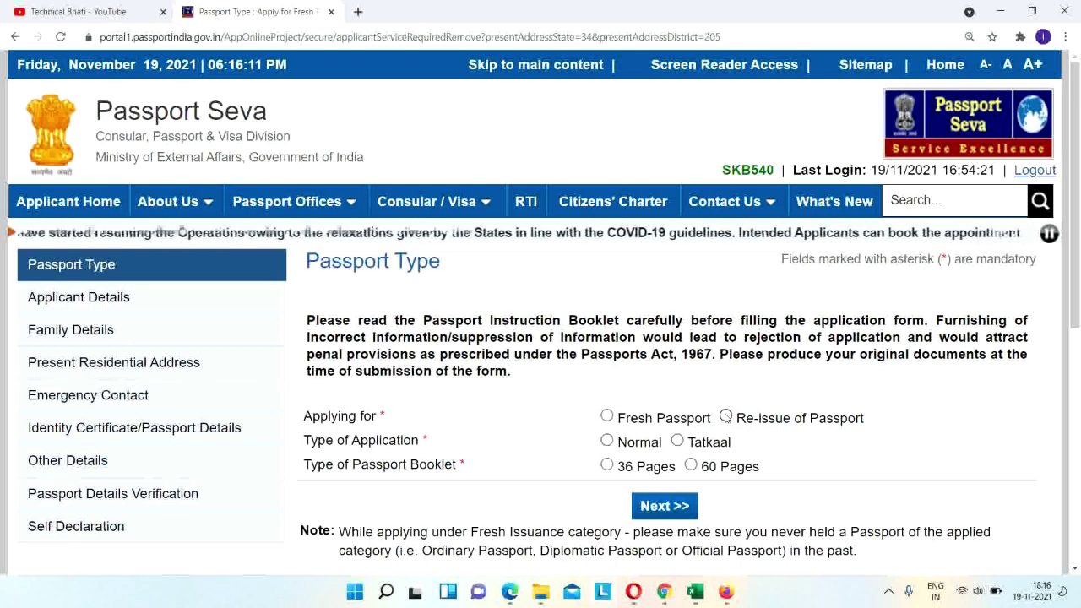
Choose Fresh Passport, Normal scheme and a 36-page booklet, then click Next.
{"action": "left_click", "coordinate": [725, 415]}
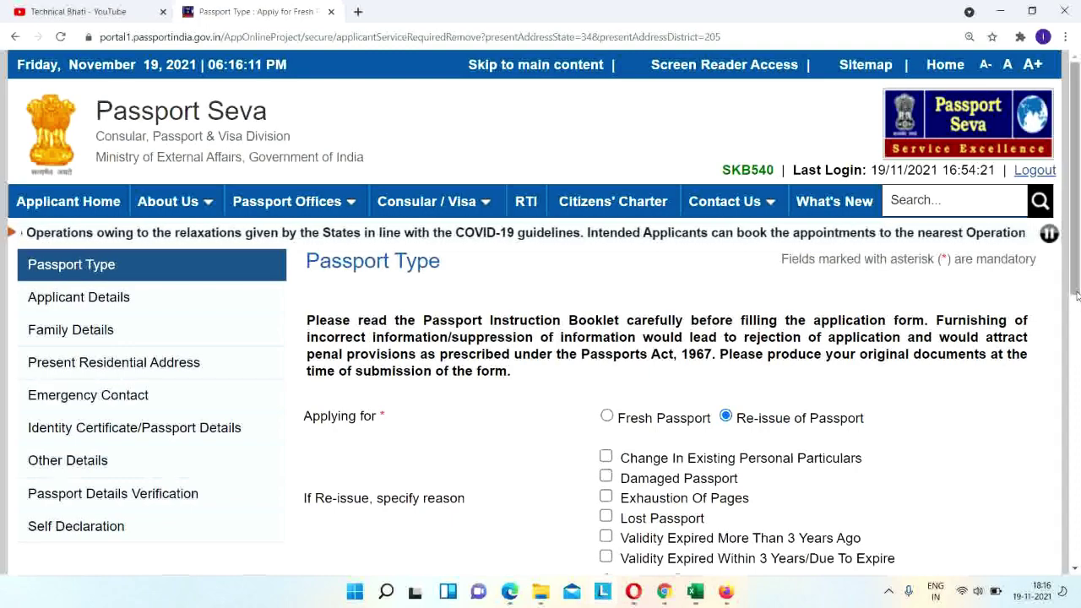
{"action": "left_click_drag", "start_coordinate": [1077, 296], "coordinate": [1078, 322]}
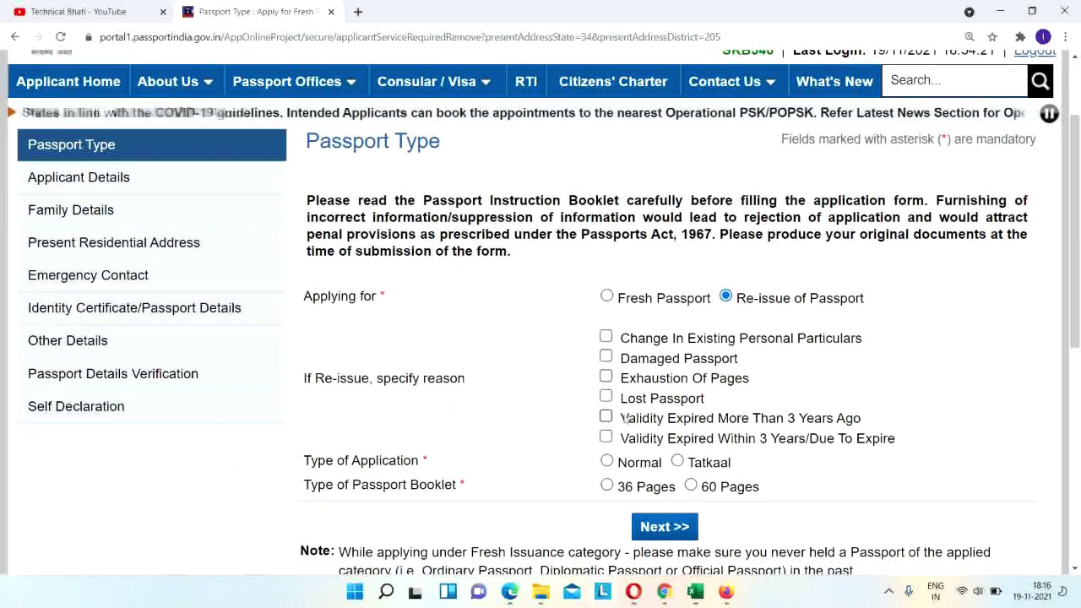
{"action": "left_click", "coordinate": [607, 297]}
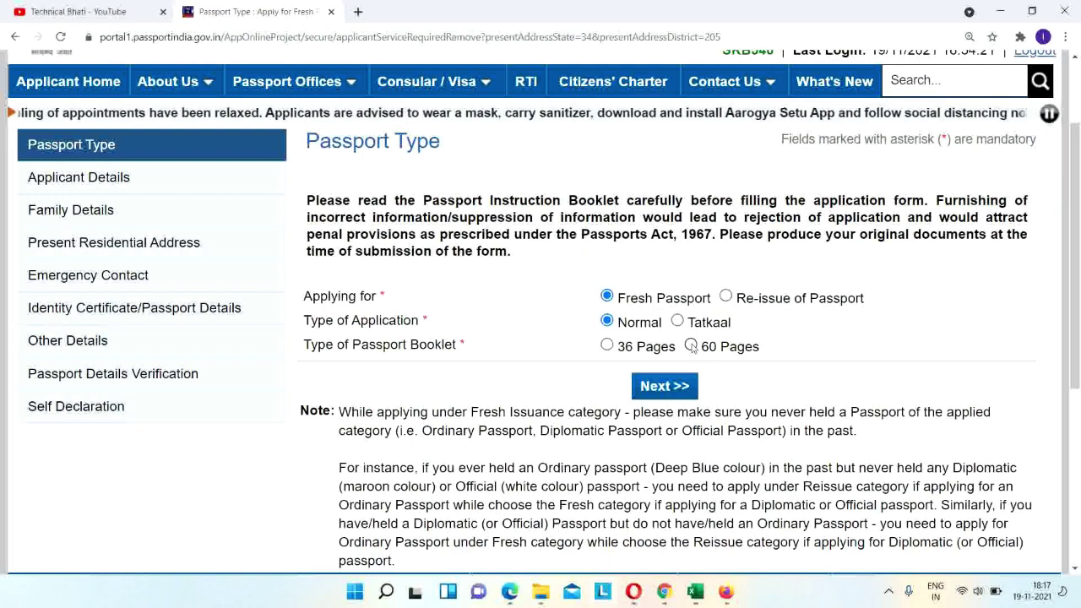
{"action": "left_click", "coordinate": [691, 347]}
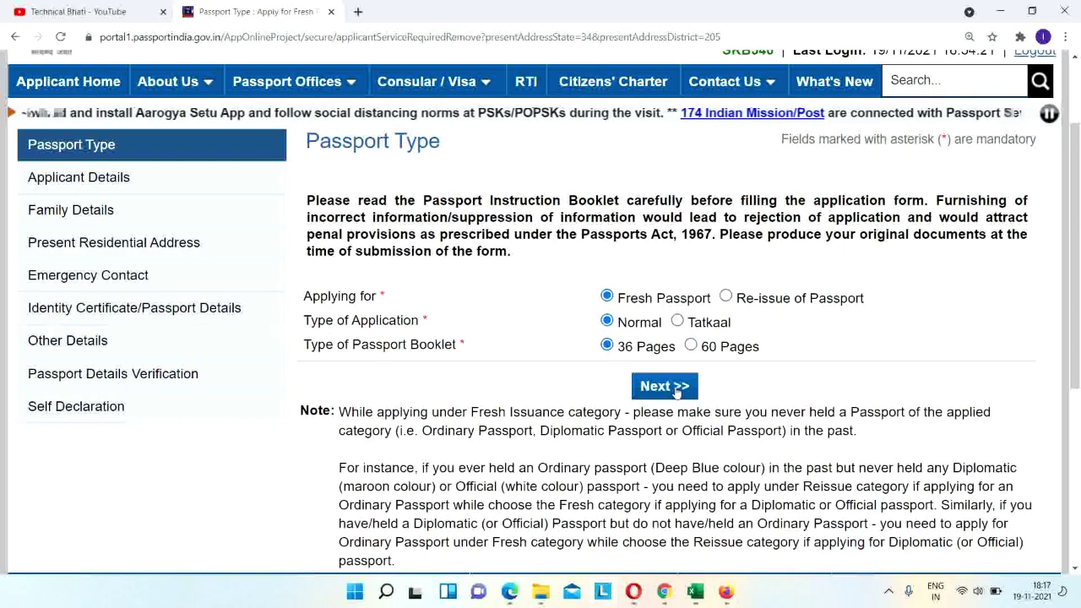
{"action": "left_click", "coordinate": [667, 386]}
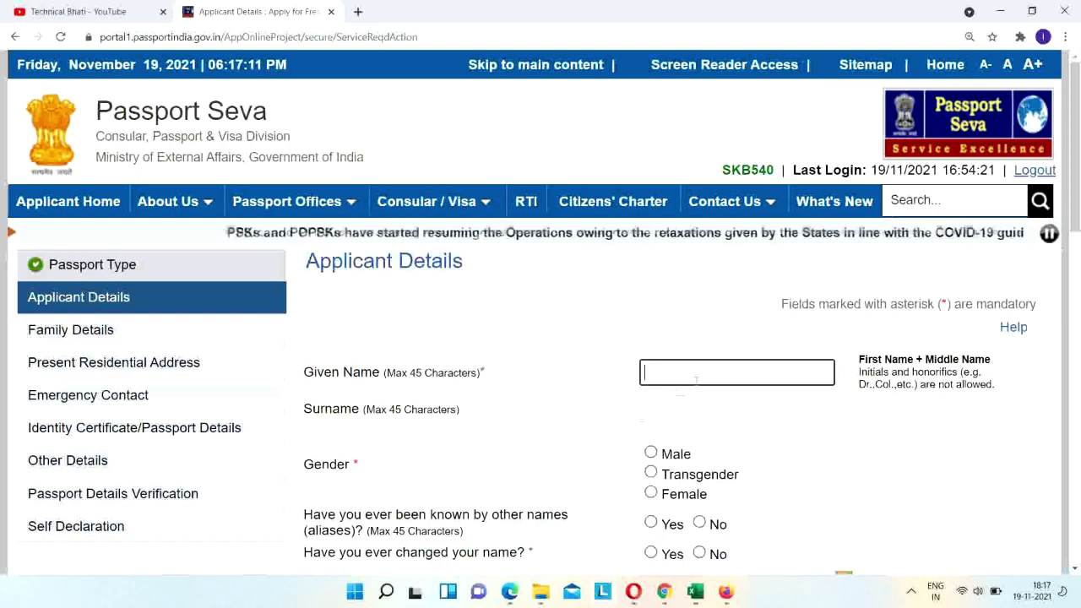
Scroll down to the Gender field and select Male.
{"action": "scroll", "coordinate": [1075, 203], "scroll_direction": "down", "scroll_amount": 1}
{"action": "left_click_drag", "start_coordinate": [1076, 210], "coordinate": [1079, 245]}
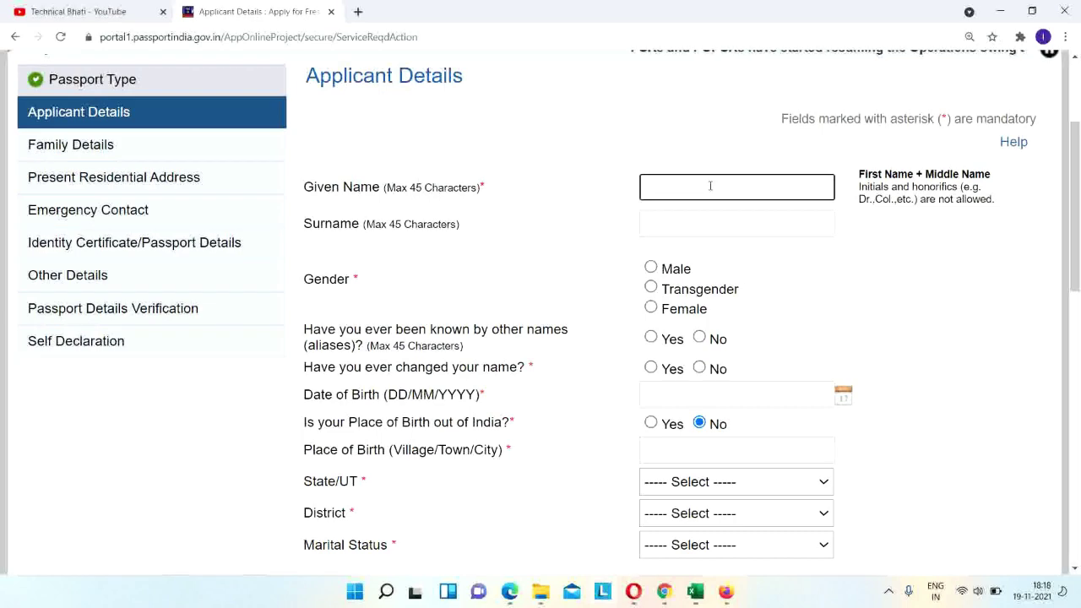
{"action": "left_click_drag", "start_coordinate": [1076, 215], "coordinate": [1079, 279]}
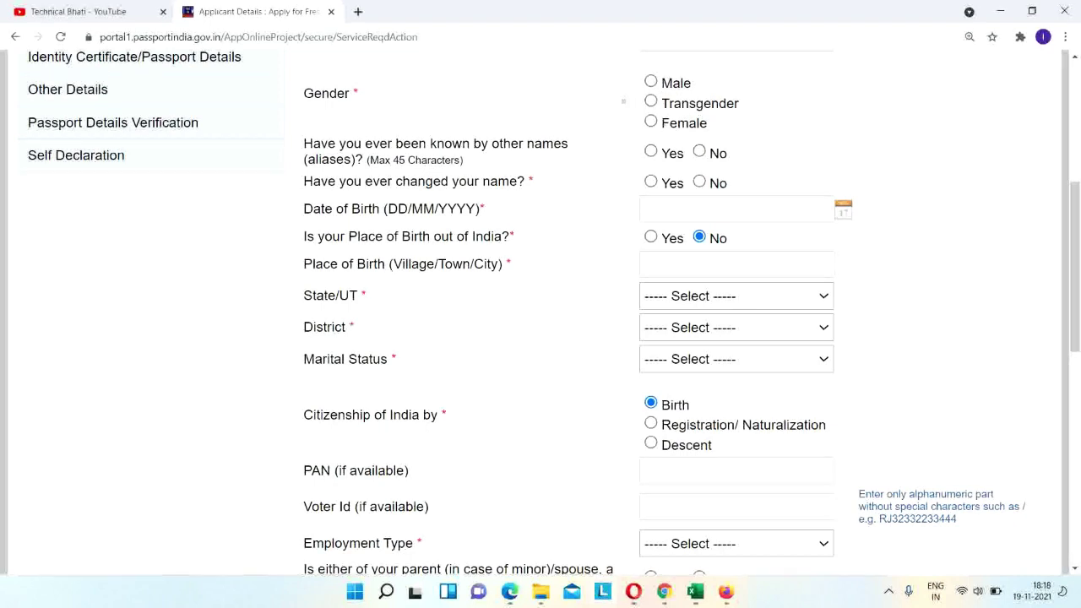
{"action": "left_click", "coordinate": [653, 84]}
Set both 'known by other names' and 'changed your name' to No, undoing the earlier Yes.
{"action": "left_click", "coordinate": [651, 183]}
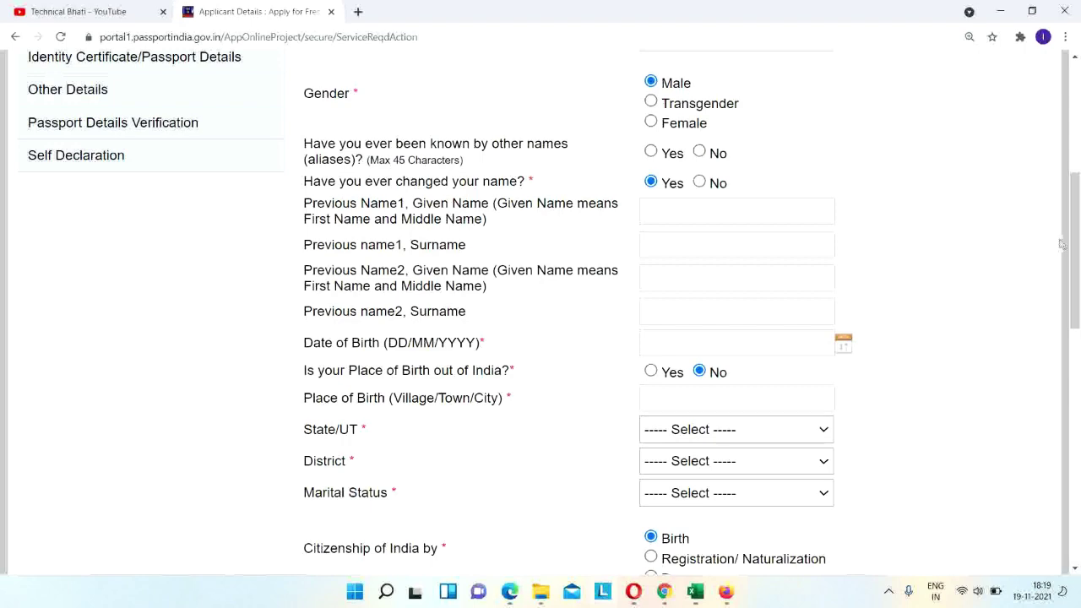
{"action": "scroll", "coordinate": [699, 233], "scroll_direction": "up", "scroll_amount": 3}
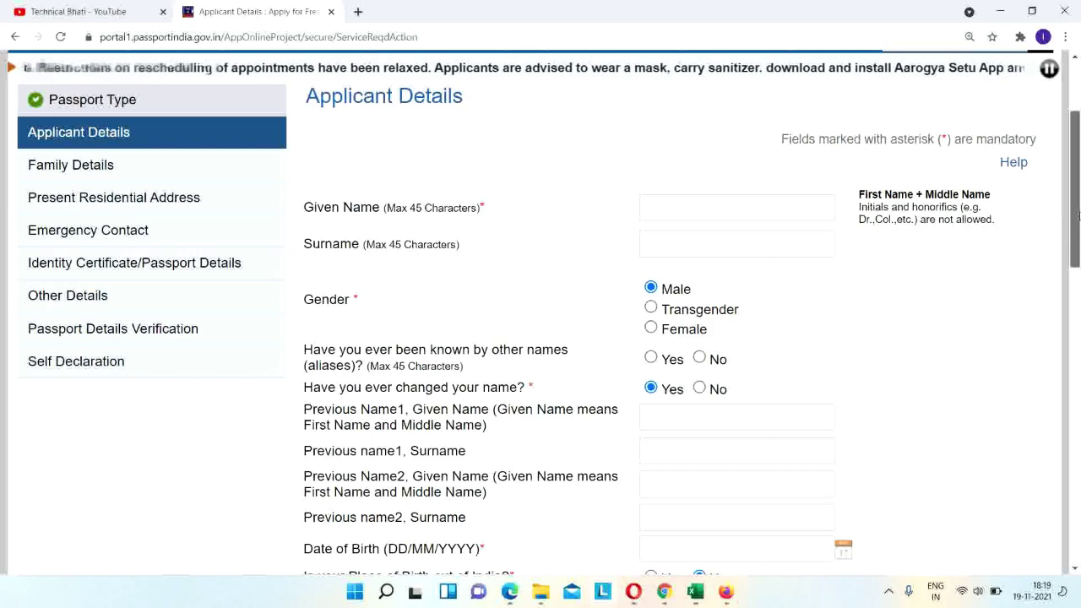
{"action": "scroll", "coordinate": [1079, 216], "scroll_direction": "down", "scroll_amount": 3}
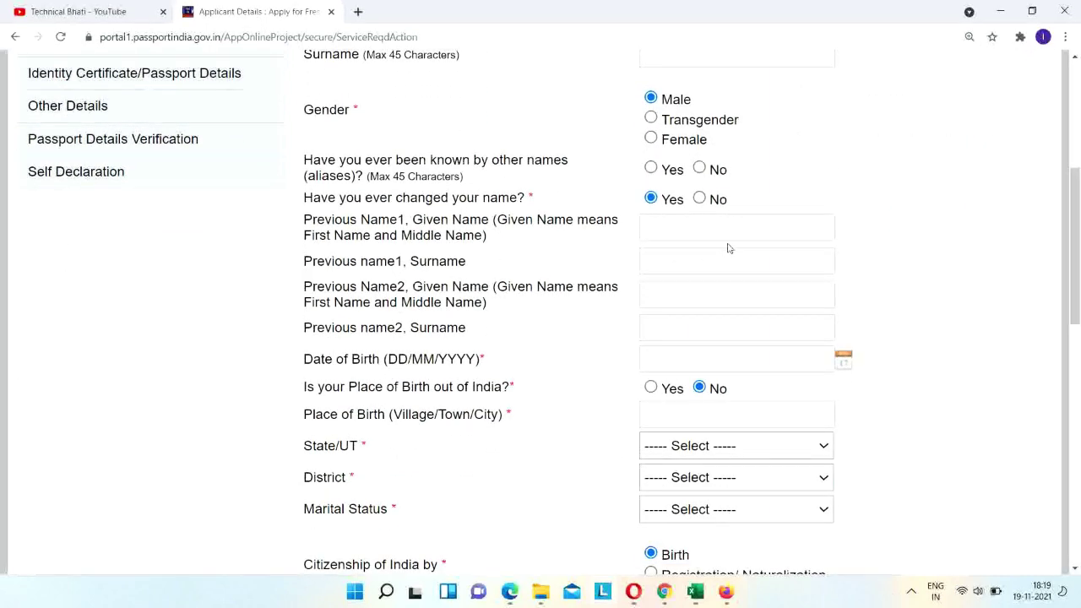
{"action": "left_click", "coordinate": [700, 168]}
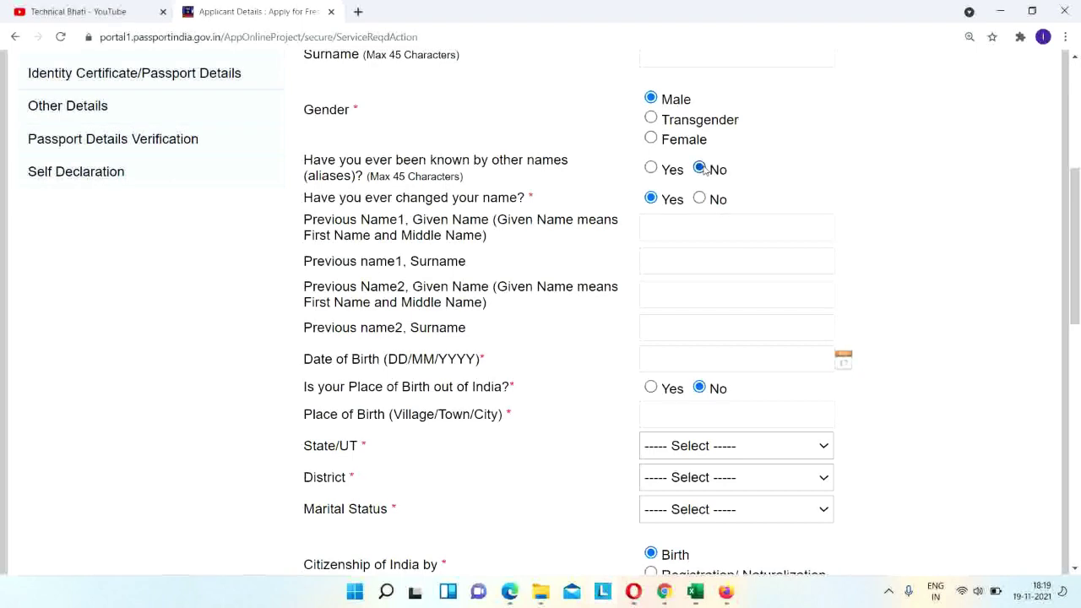
{"action": "left_click", "coordinate": [700, 199]}
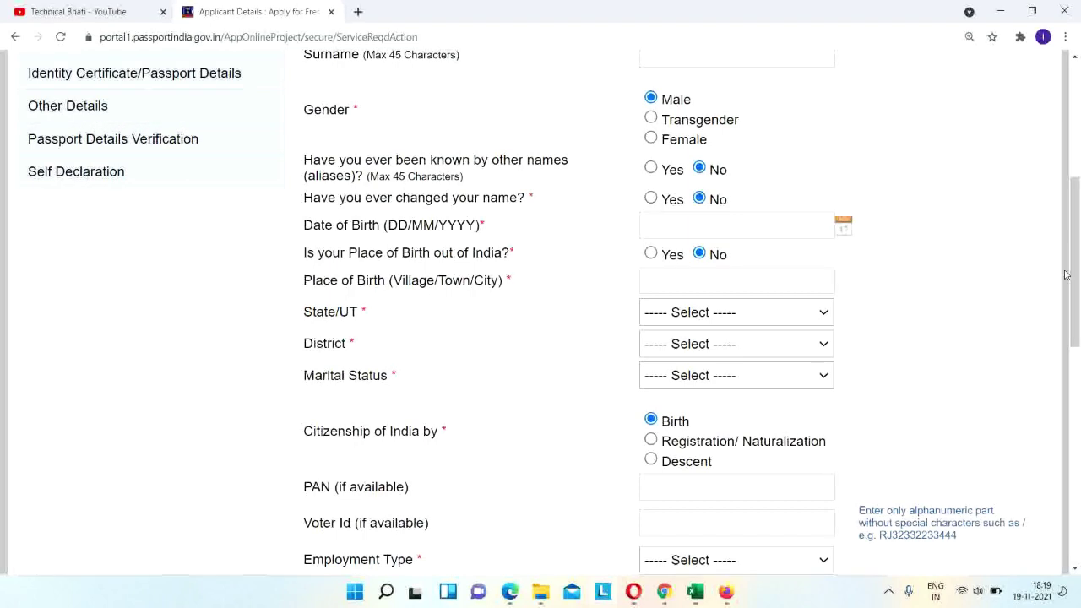
{"action": "left_click_drag", "start_coordinate": [1078, 272], "coordinate": [1079, 229]}
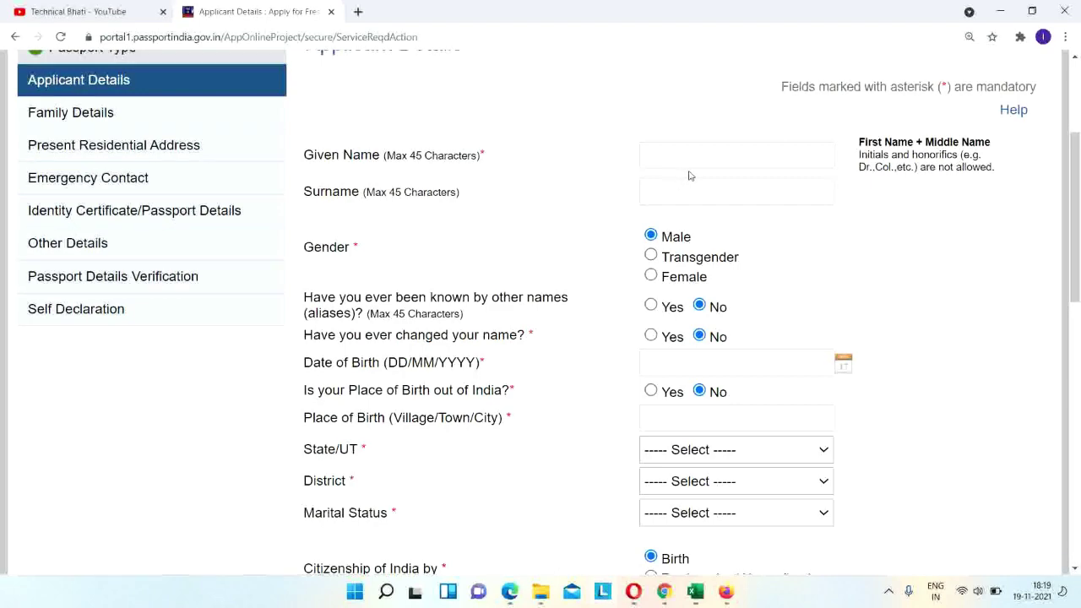
{"action": "left_click_drag", "start_coordinate": [1078, 213], "coordinate": [1079, 268]}
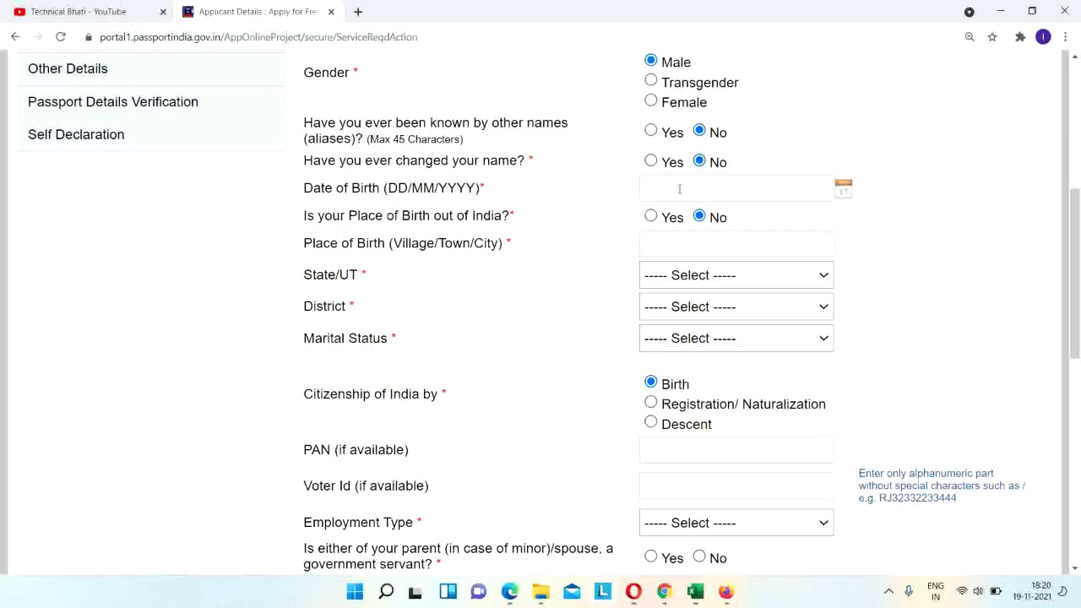
After the date of birth, set the place-of-birth State/UT to Uttar Pradesh.
{"action": "left_click", "coordinate": [679, 189]}
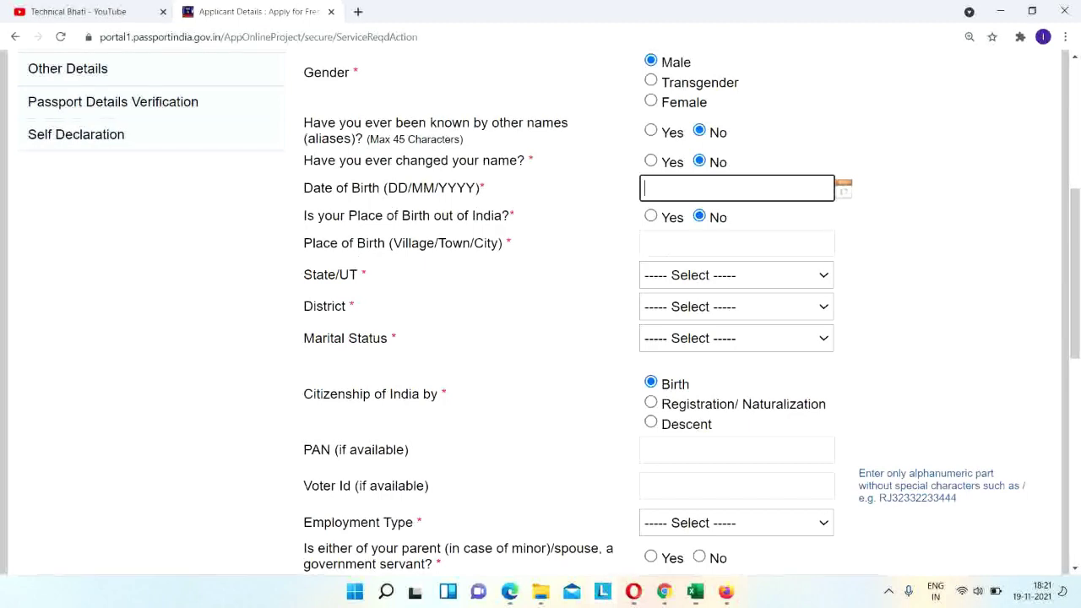
{"action": "left_click", "coordinate": [669, 250]}
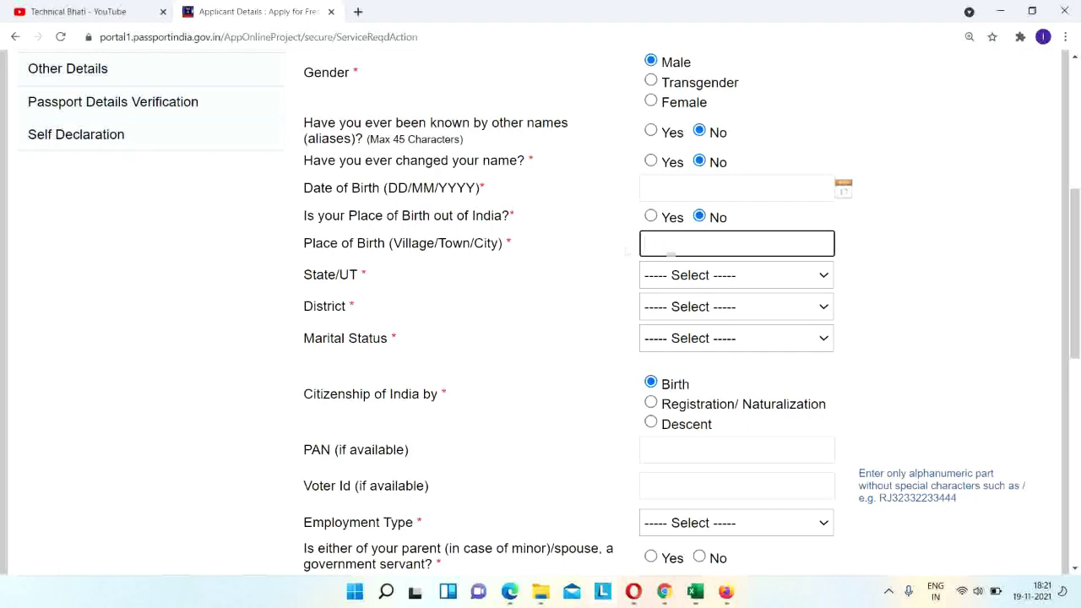
{"action": "left_click", "coordinate": [685, 276]}
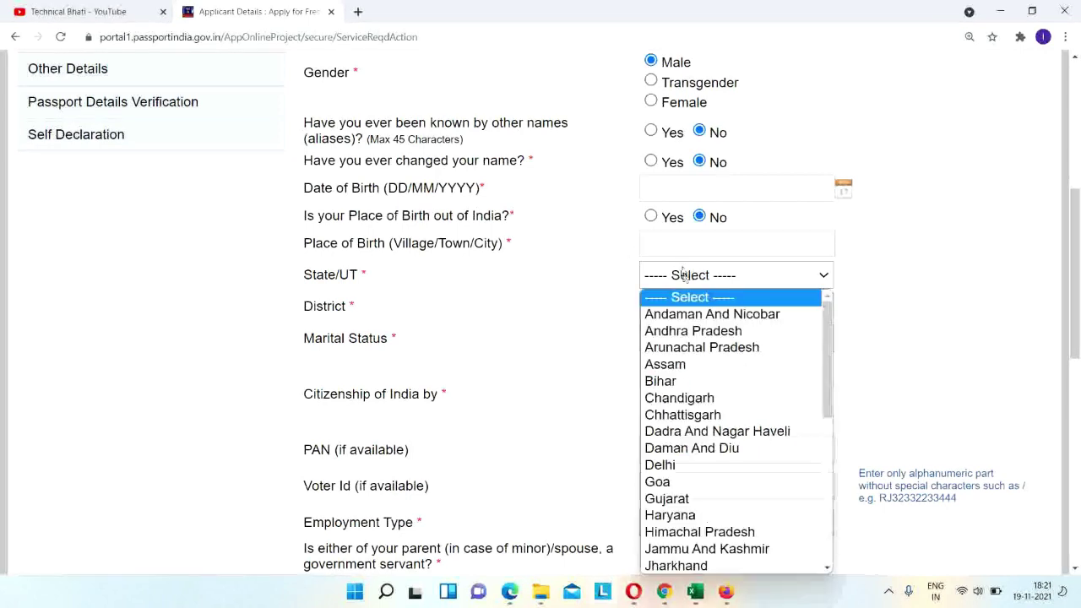
{"action": "key", "text": "u"}
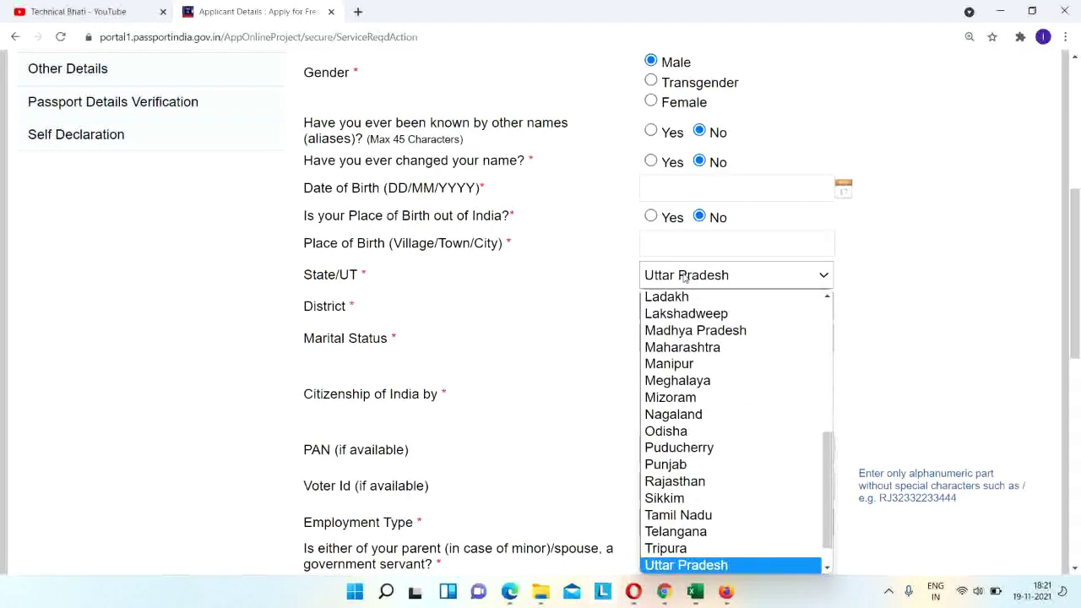
{"action": "key", "text": "Return"}
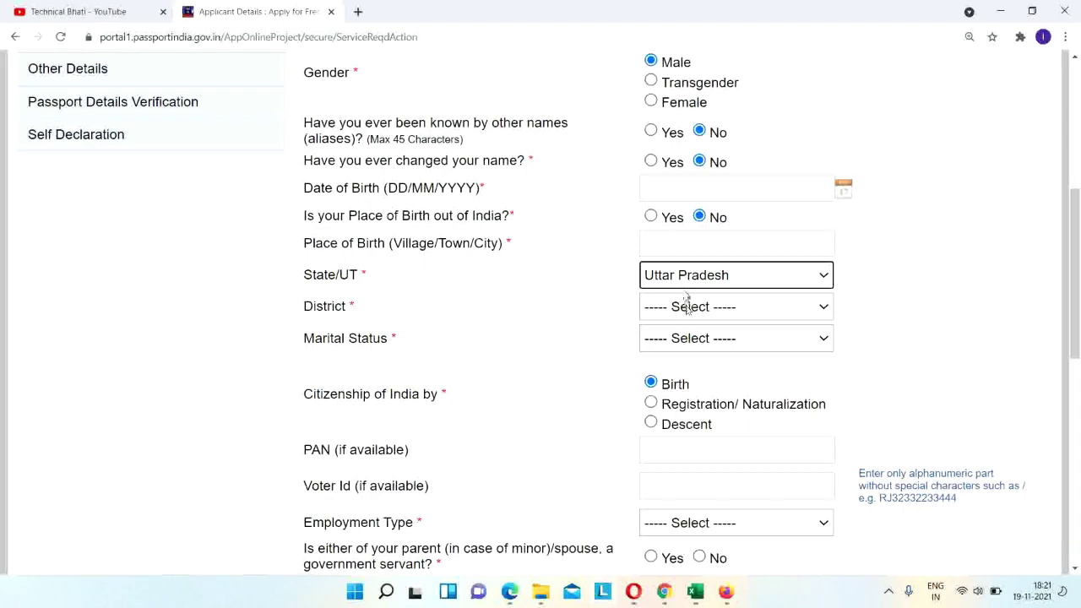
Choose Gautam Budh Nagar as the birth district and scroll further down the form.
{"action": "left_click", "coordinate": [686, 305]}
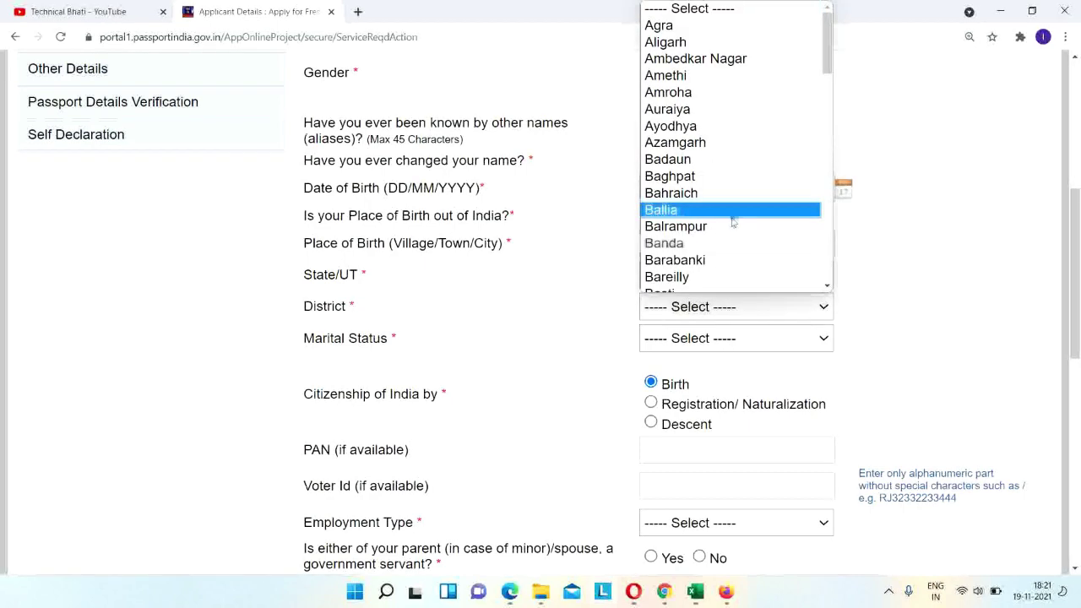
{"action": "key", "text": "g"}
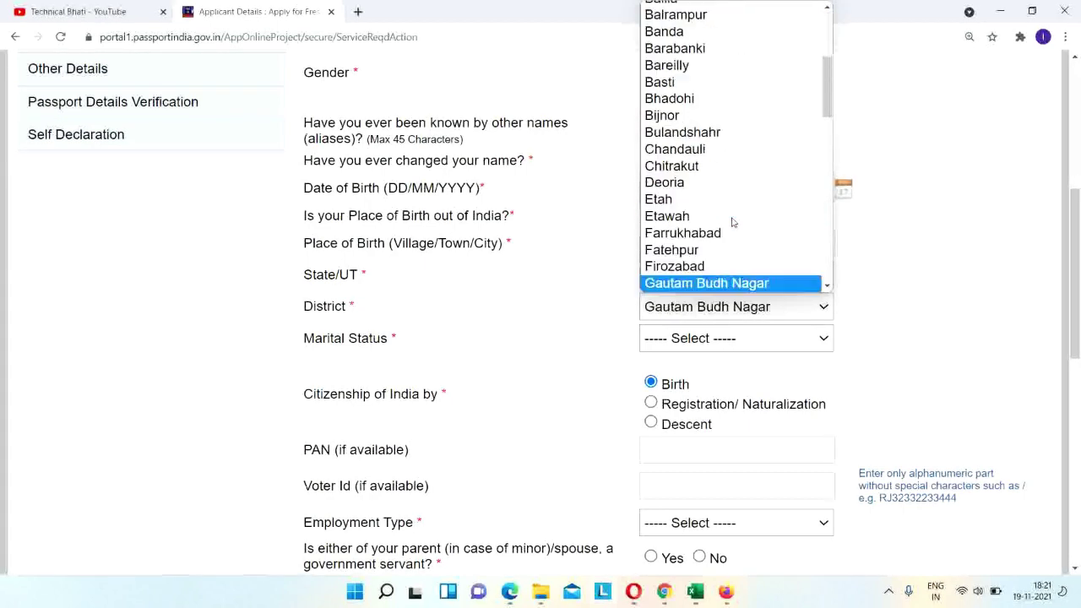
{"action": "key", "text": "Return"}
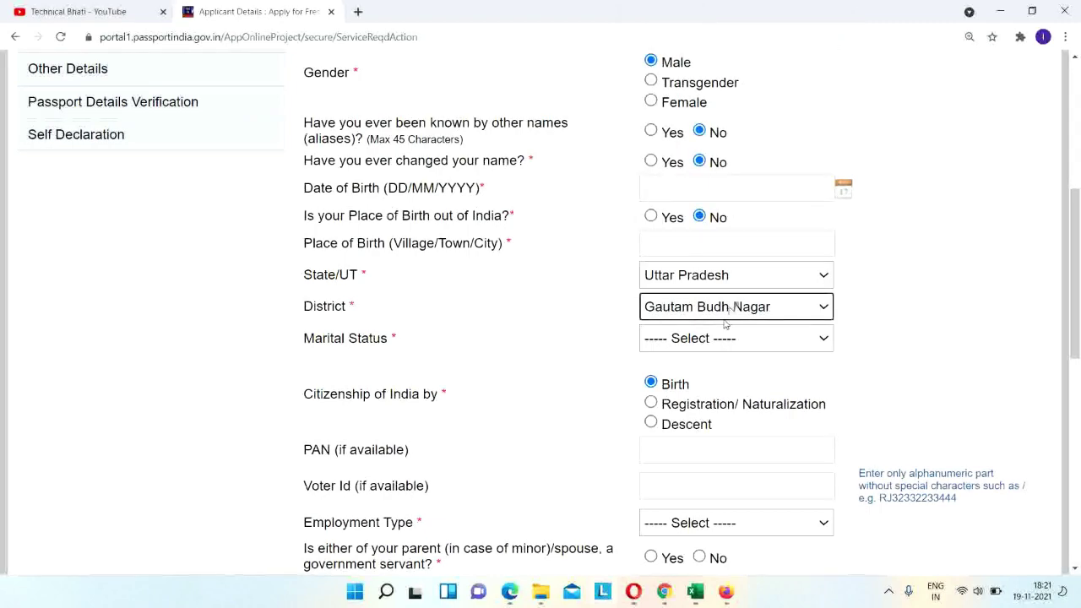
{"action": "left_click_drag", "start_coordinate": [1077, 306], "coordinate": [1079, 382]}
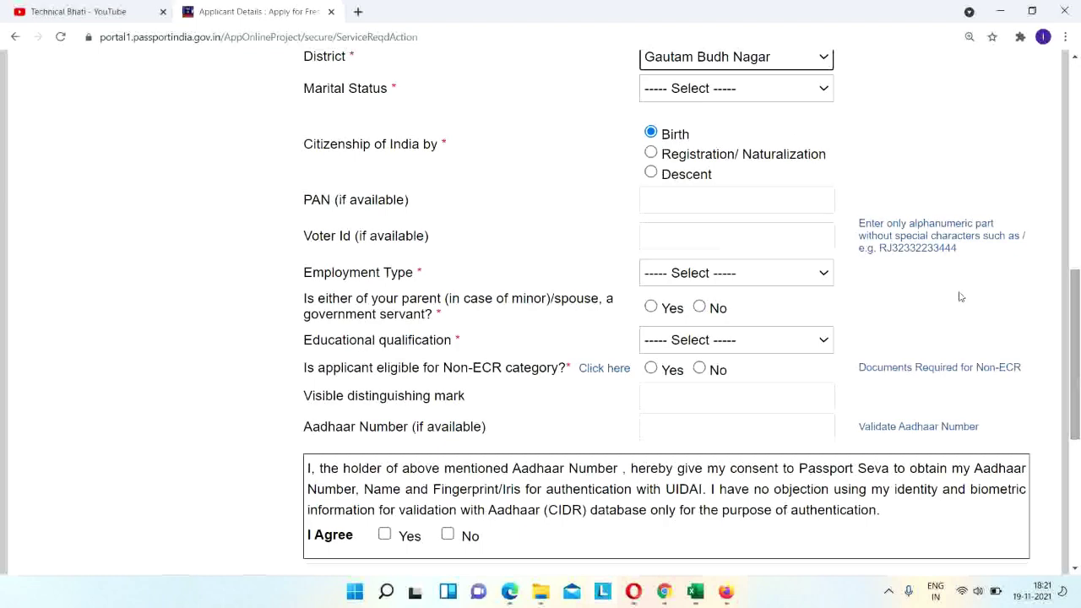
Set the marital status to Single.
{"action": "left_click", "coordinate": [763, 90]}
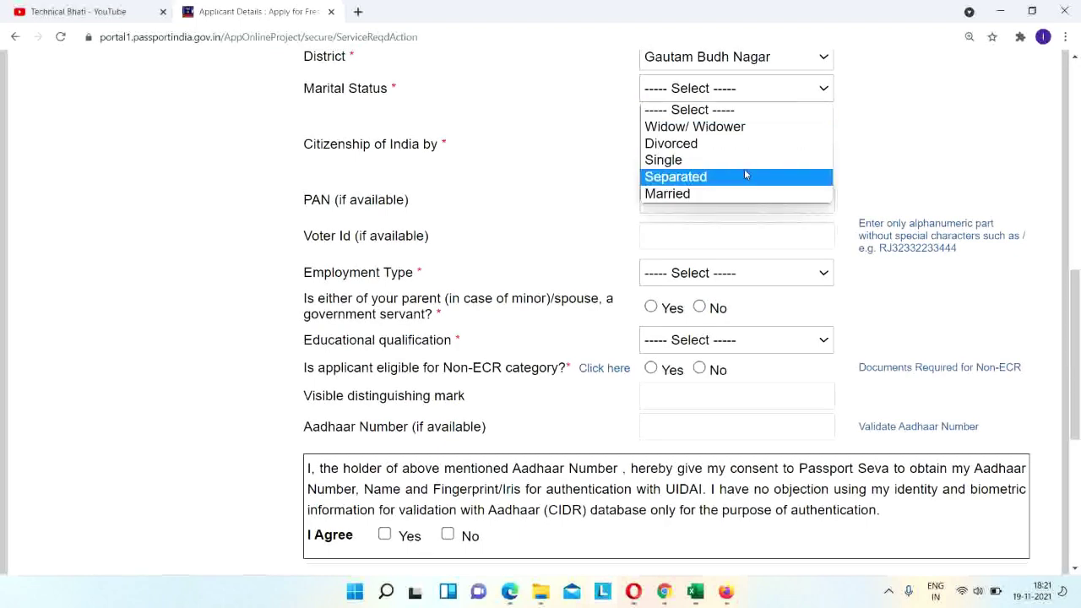
{"action": "key", "text": "Up"}
{"action": "key", "text": "Up"}
{"action": "key", "text": "Down"}
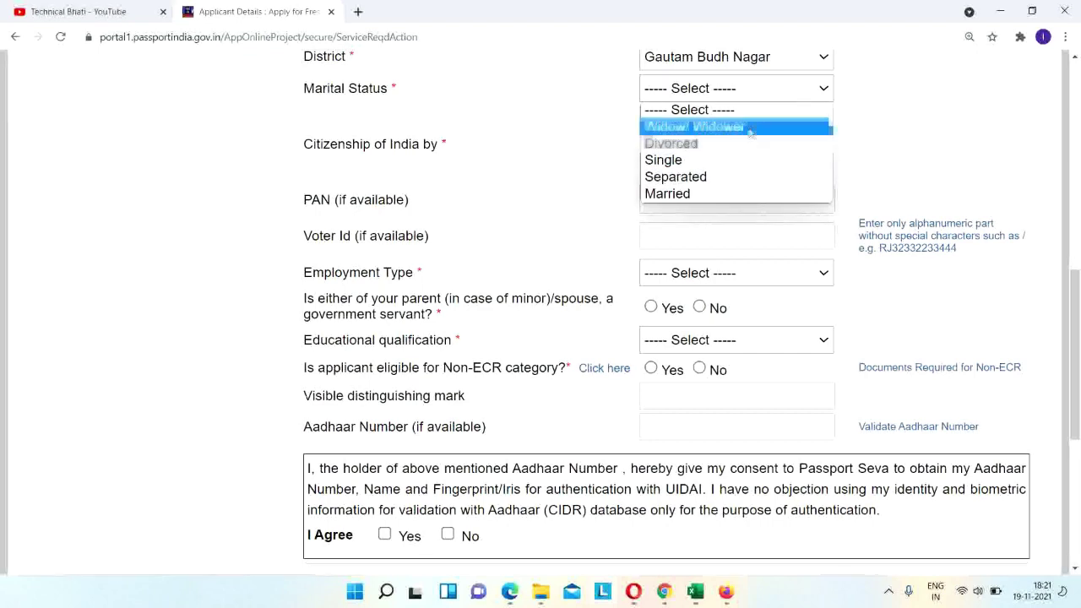
{"action": "left_click", "coordinate": [731, 172]}
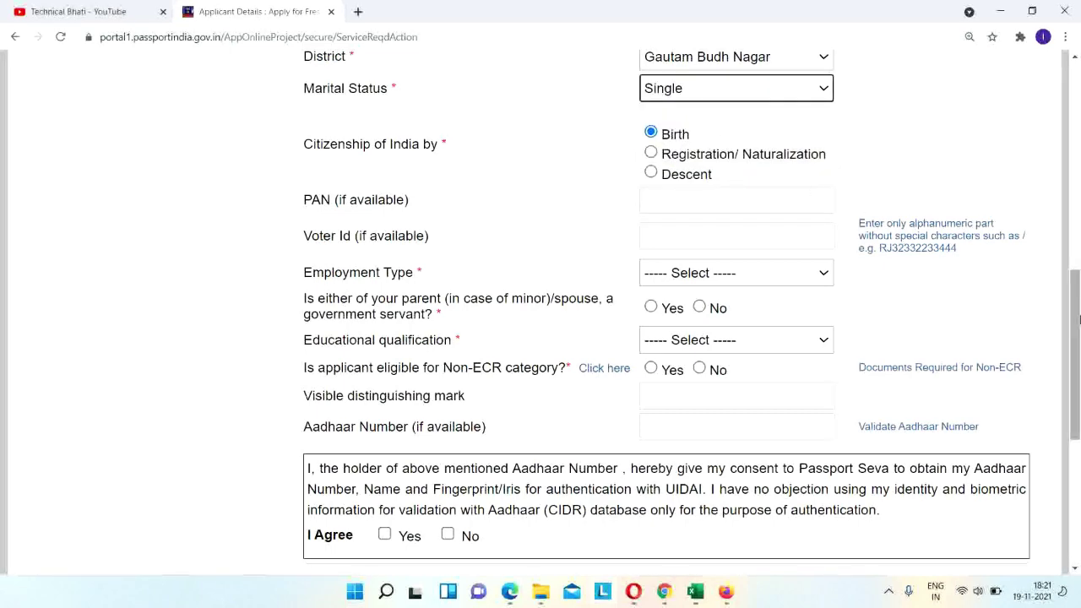
Set employment type to Student and answer No to the parent/spouse government-servant question.
{"action": "scroll", "coordinate": [1078, 320], "scroll_direction": "down", "scroll_amount": 1}
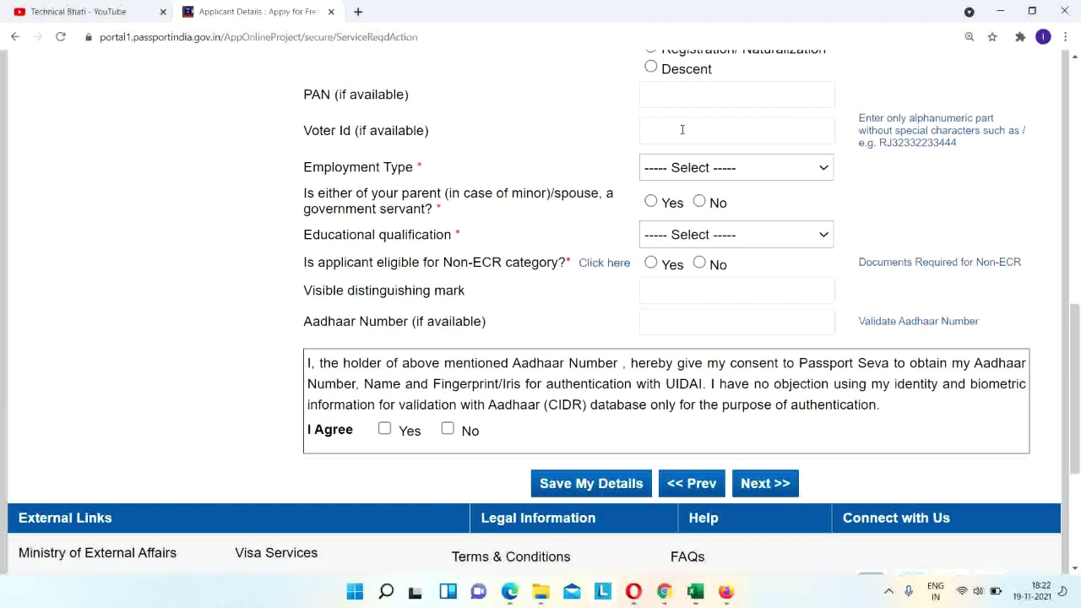
{"action": "left_click", "coordinate": [684, 167]}
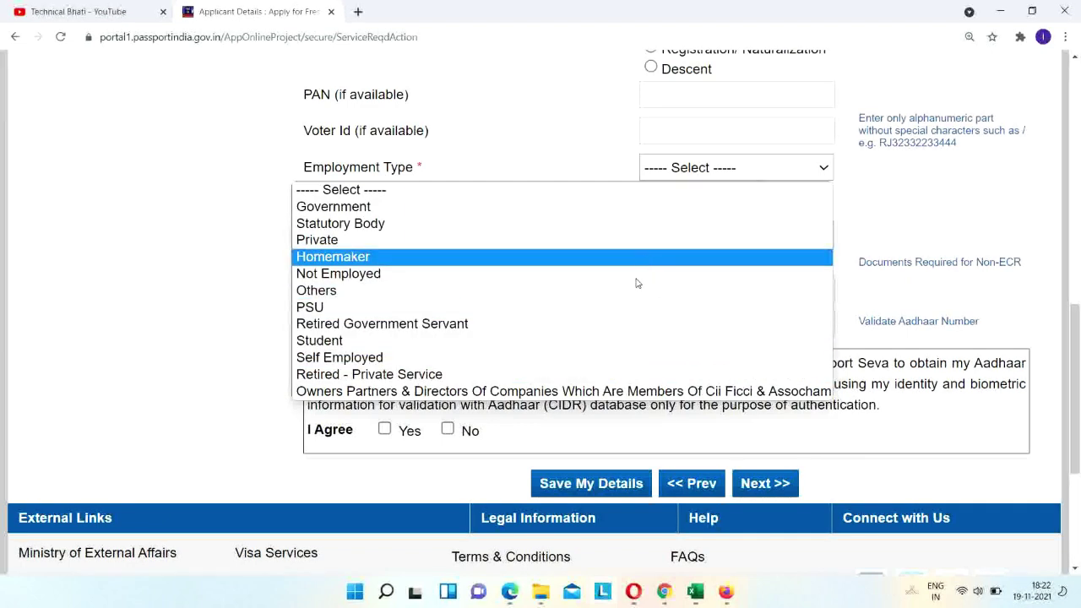
{"action": "left_click", "coordinate": [594, 340]}
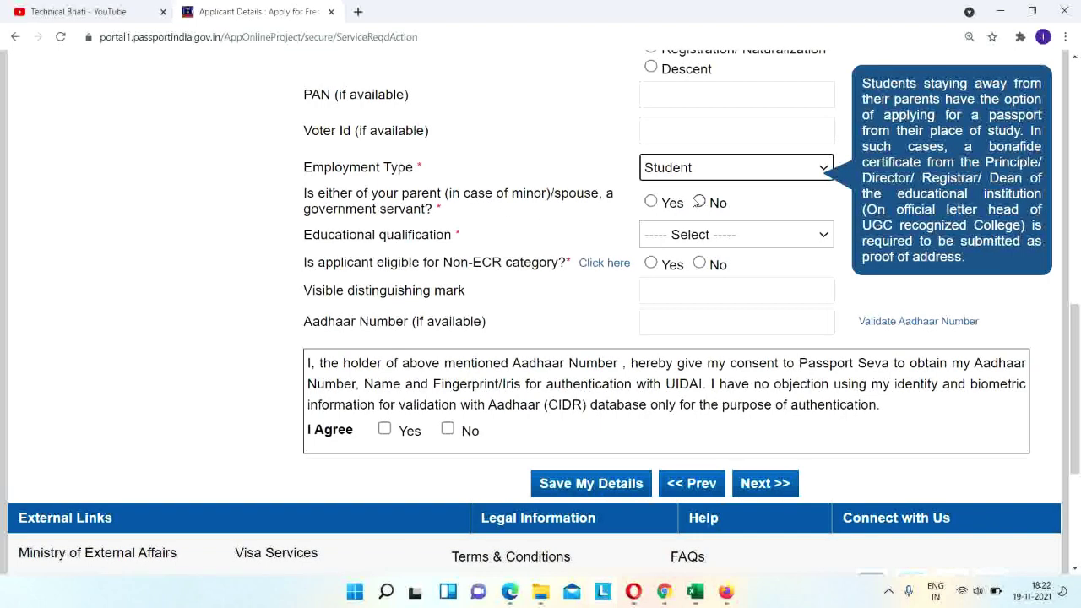
{"action": "left_click", "coordinate": [700, 202]}
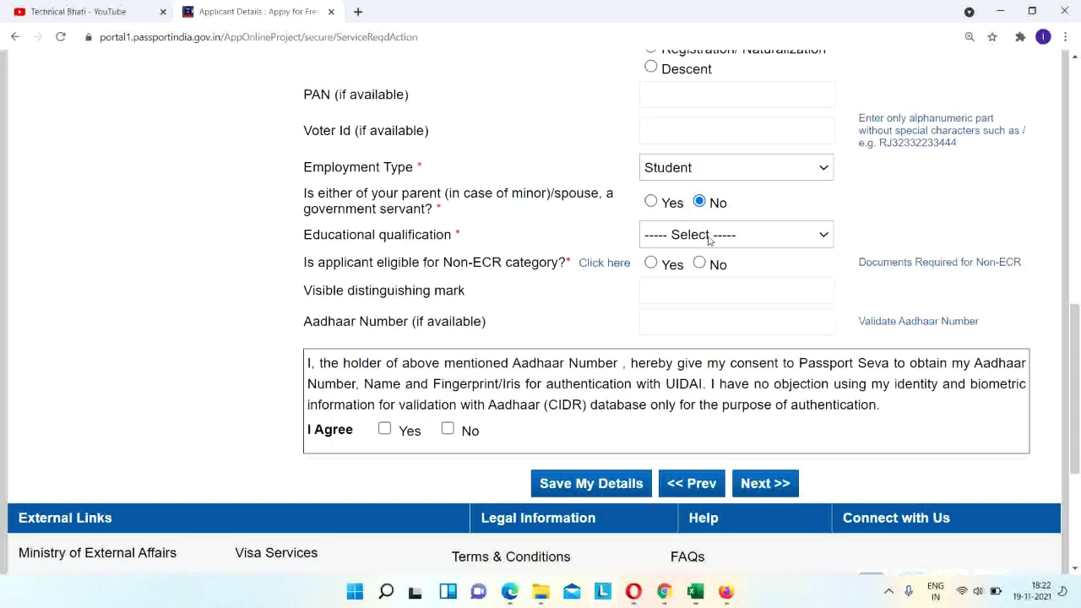
{"action": "left_click", "coordinate": [701, 235]}
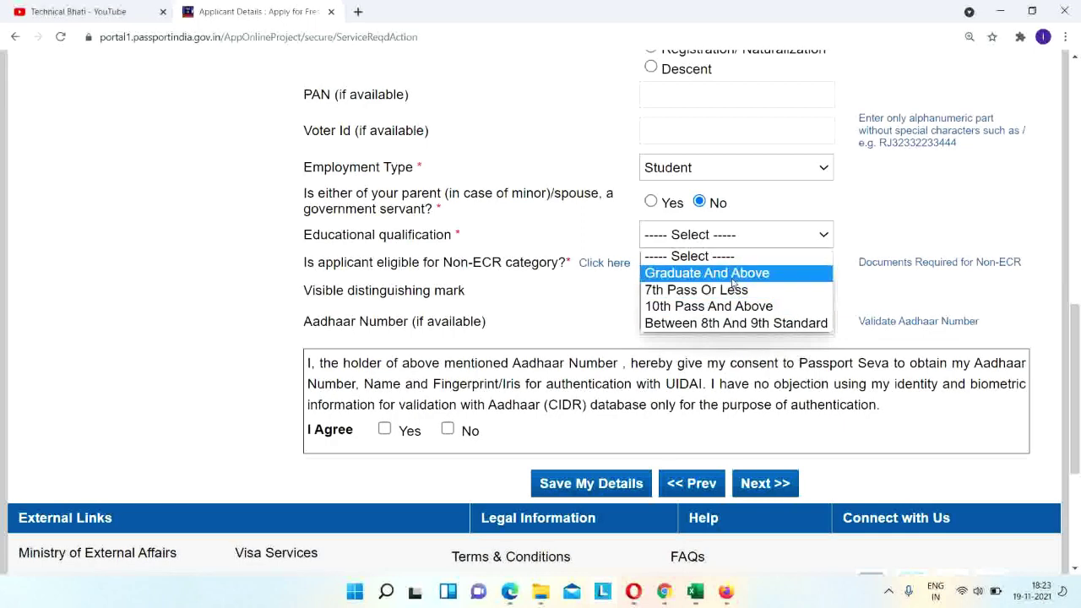
Try Graduate, 8th-9th and 7th-or-less qualifications, finally choosing 10th Pass And Above (Non-ECR Yes).
{"action": "left_click", "coordinate": [732, 279]}
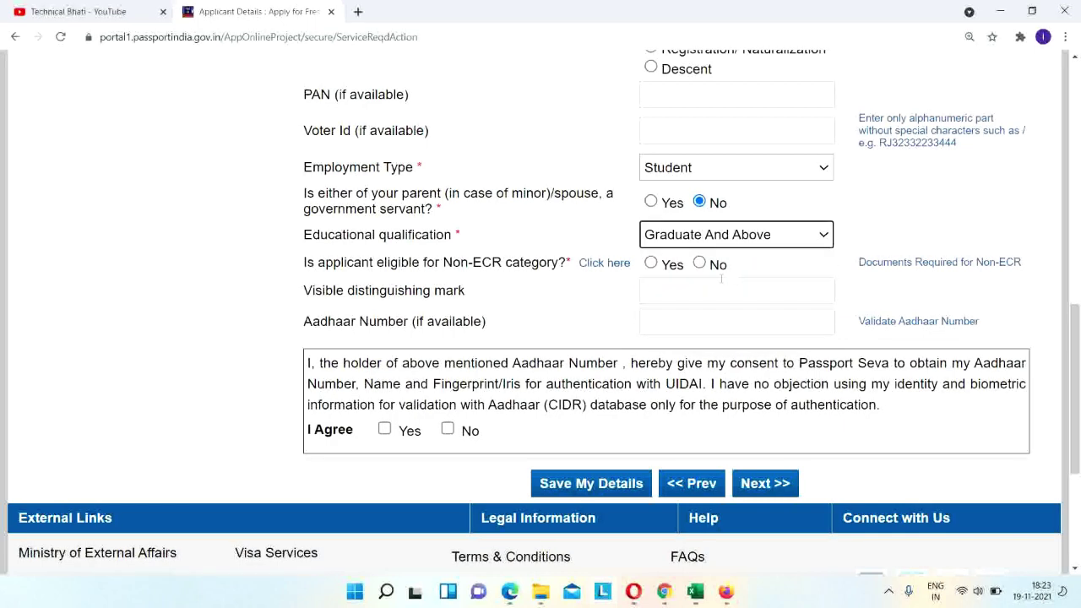
{"action": "scroll", "coordinate": [722, 279], "scroll_direction": "down", "scroll_amount": 1}
{"action": "left_click", "coordinate": [785, 156]}
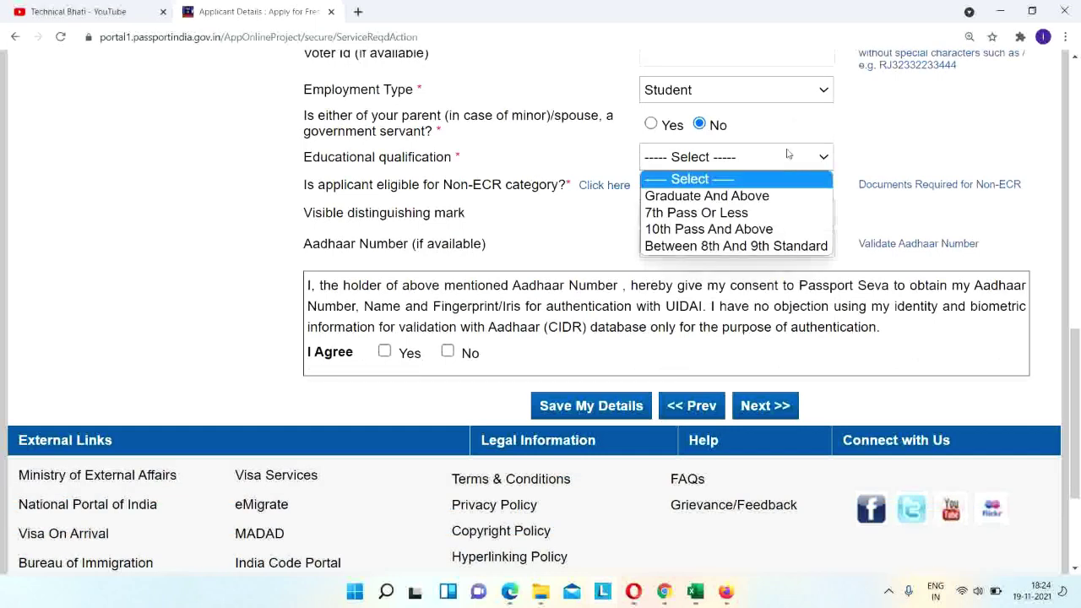
{"action": "left_click", "coordinate": [748, 201]}
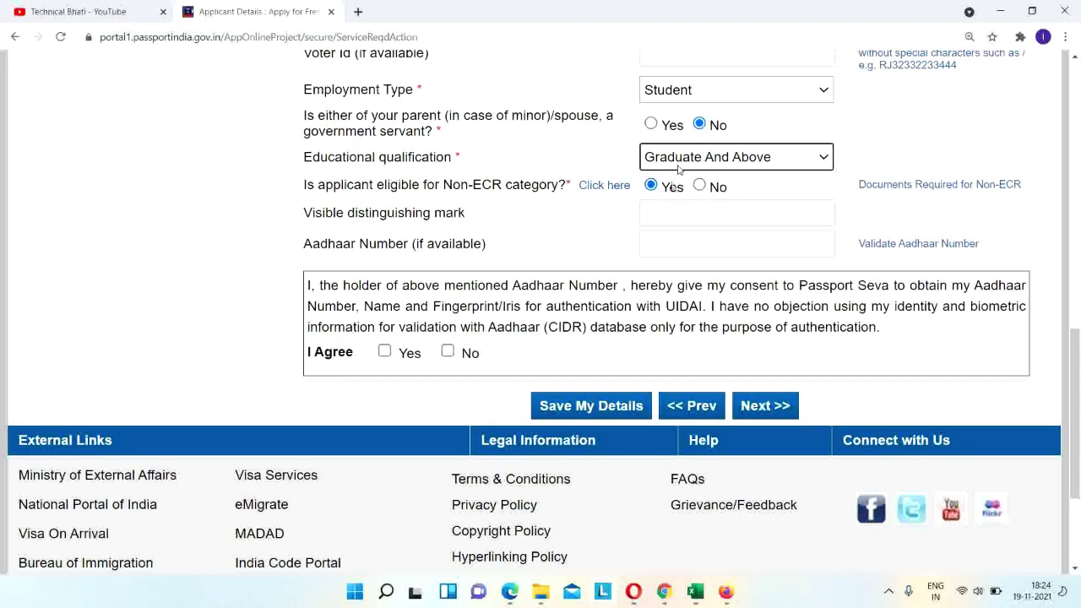
{"action": "left_click", "coordinate": [678, 167]}
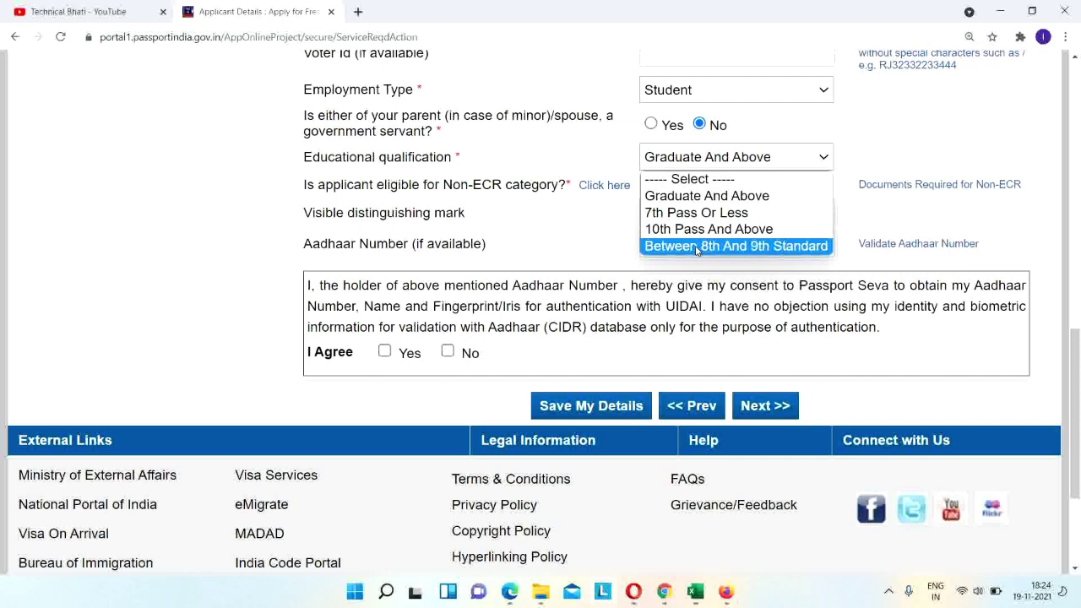
{"action": "left_click", "coordinate": [697, 246]}
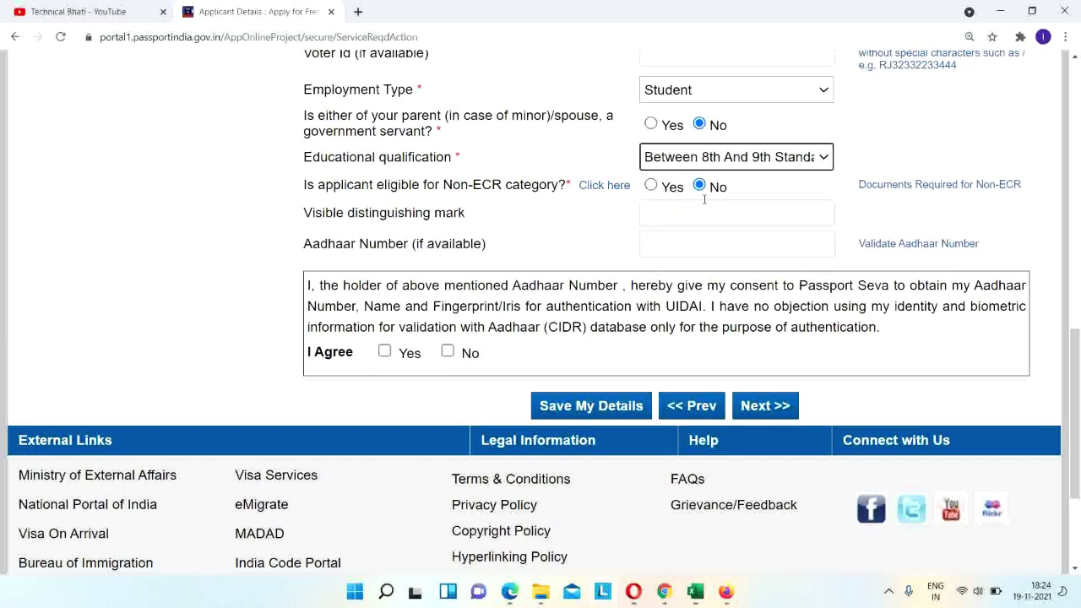
{"action": "left_click", "coordinate": [709, 165]}
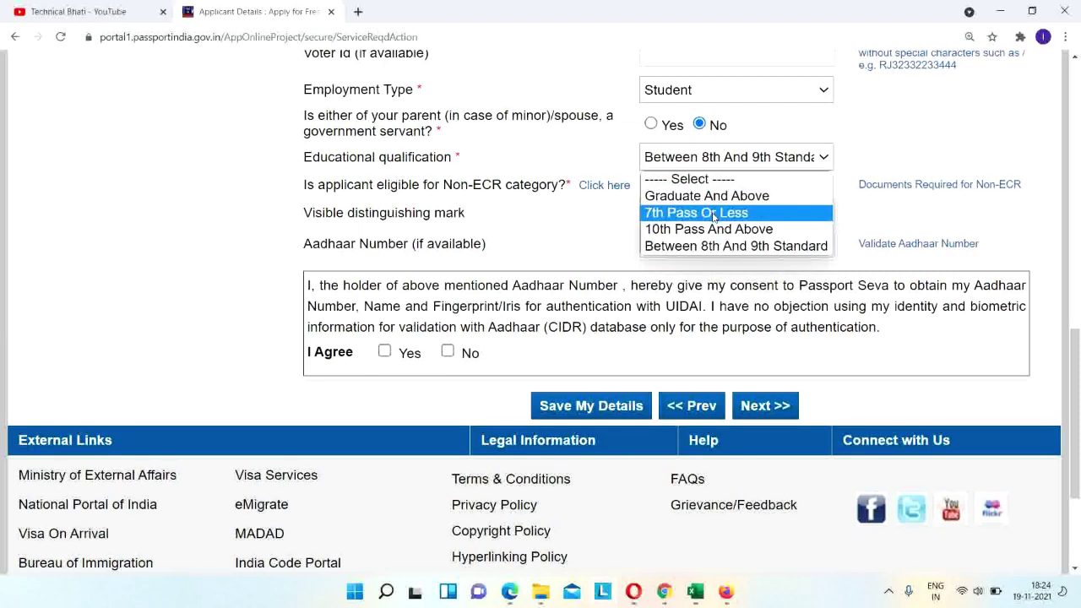
{"action": "left_click", "coordinate": [714, 212]}
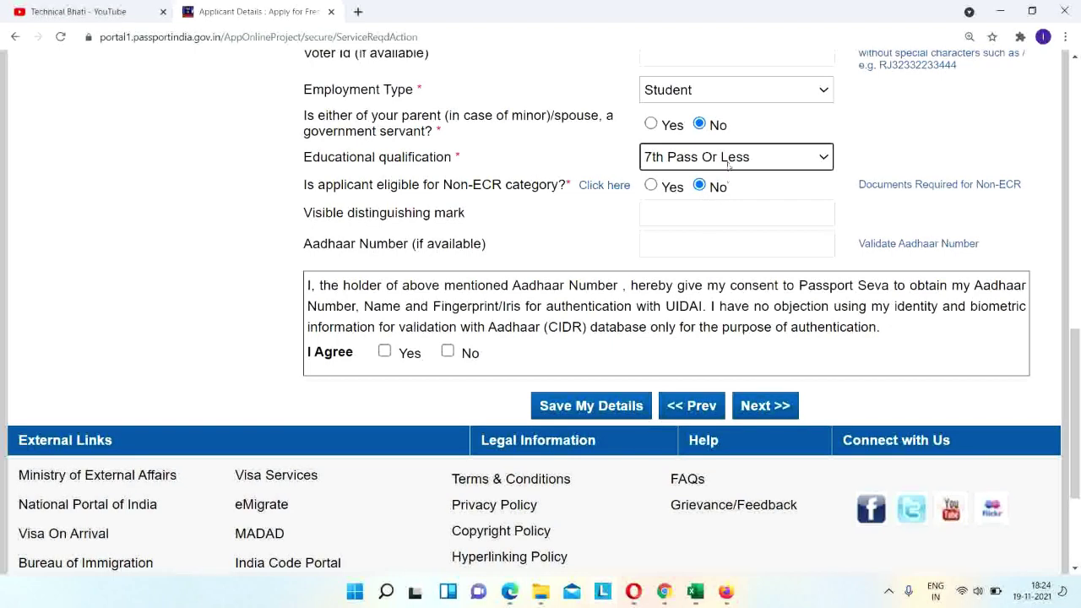
{"action": "left_click", "coordinate": [730, 157]}
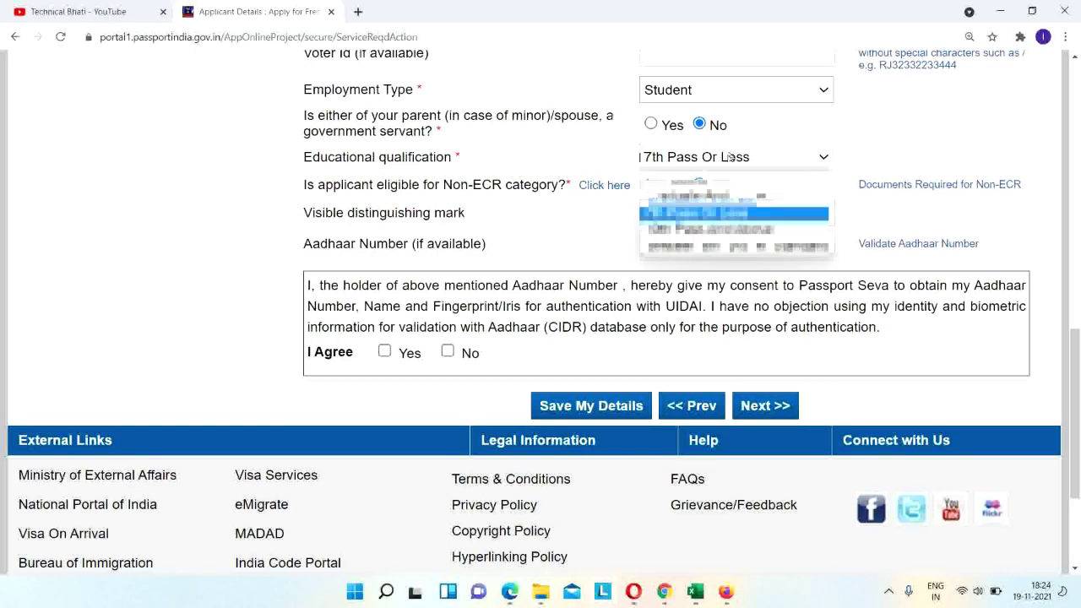
{"action": "left_click", "coordinate": [724, 229]}
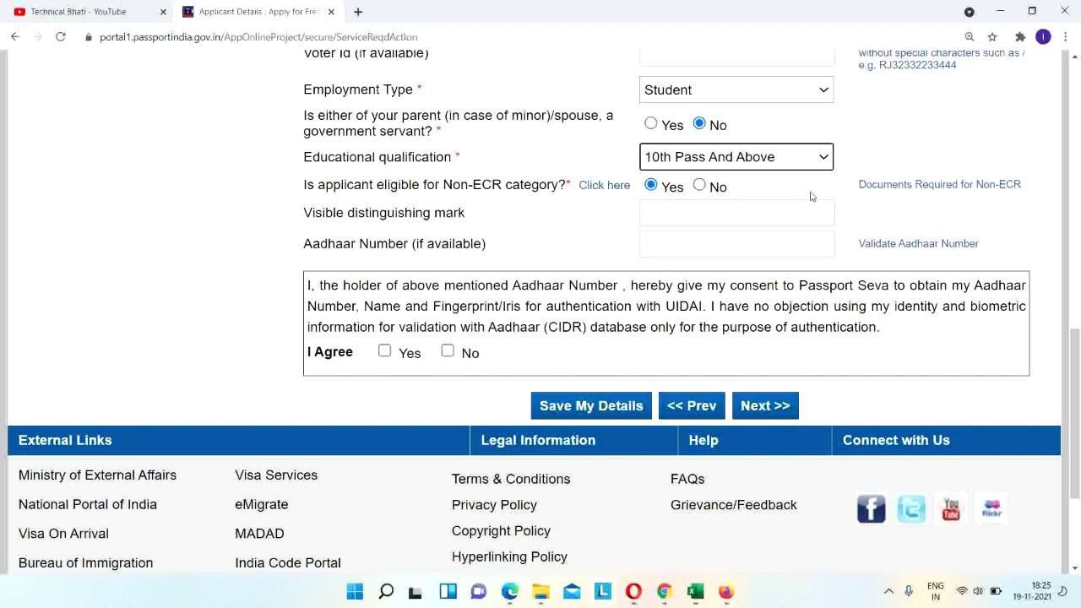
Review the Non-ECR documents list, then save Applicant Details and continue to Family Details.
{"action": "left_click", "coordinate": [900, 187]}
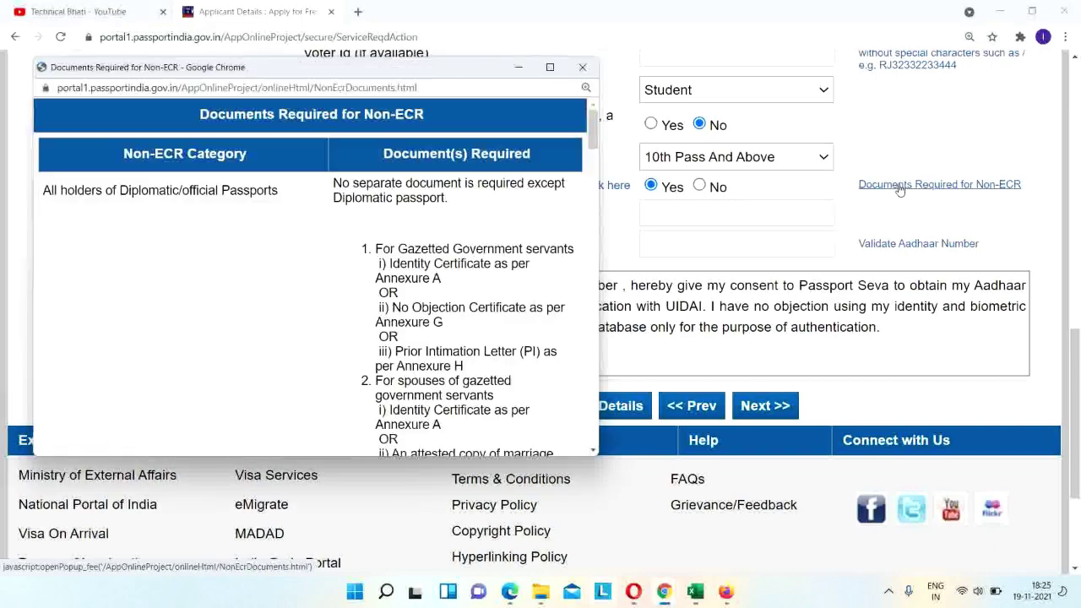
{"action": "left_click_drag", "start_coordinate": [593, 128], "coordinate": [610, 358]}
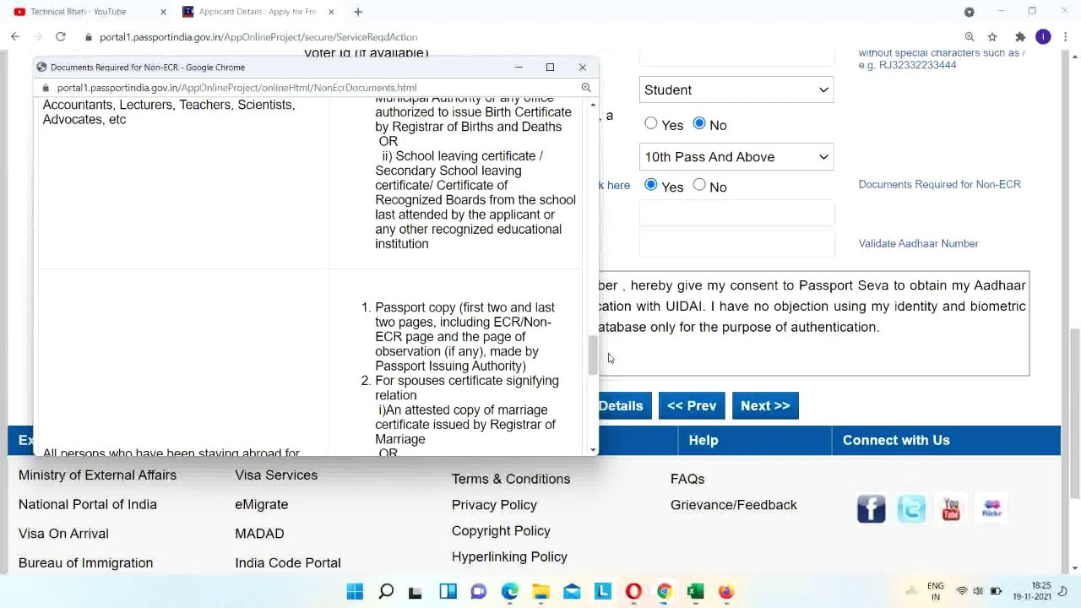
{"action": "left_click", "coordinate": [579, 68]}
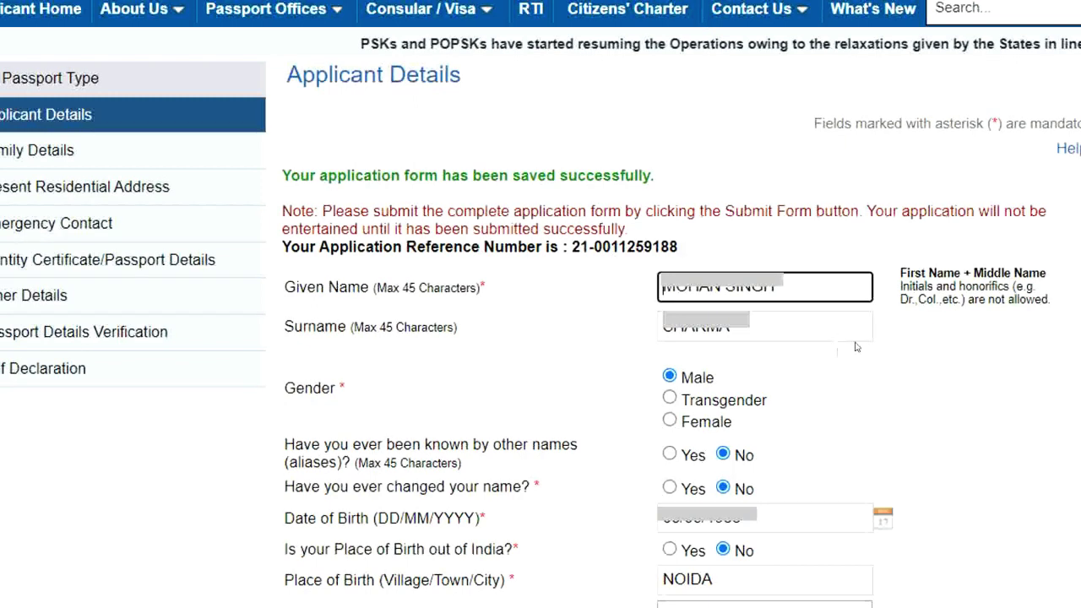
{"action": "scroll", "coordinate": [856, 347], "scroll_direction": "down", "scroll_amount": 10}
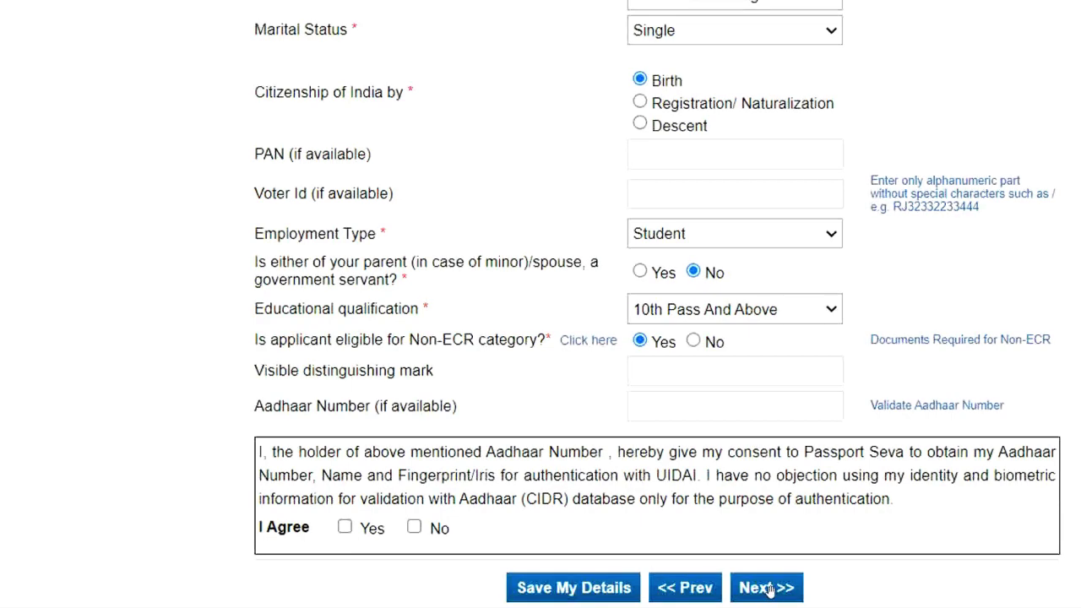
{"action": "left_click", "coordinate": [767, 589]}
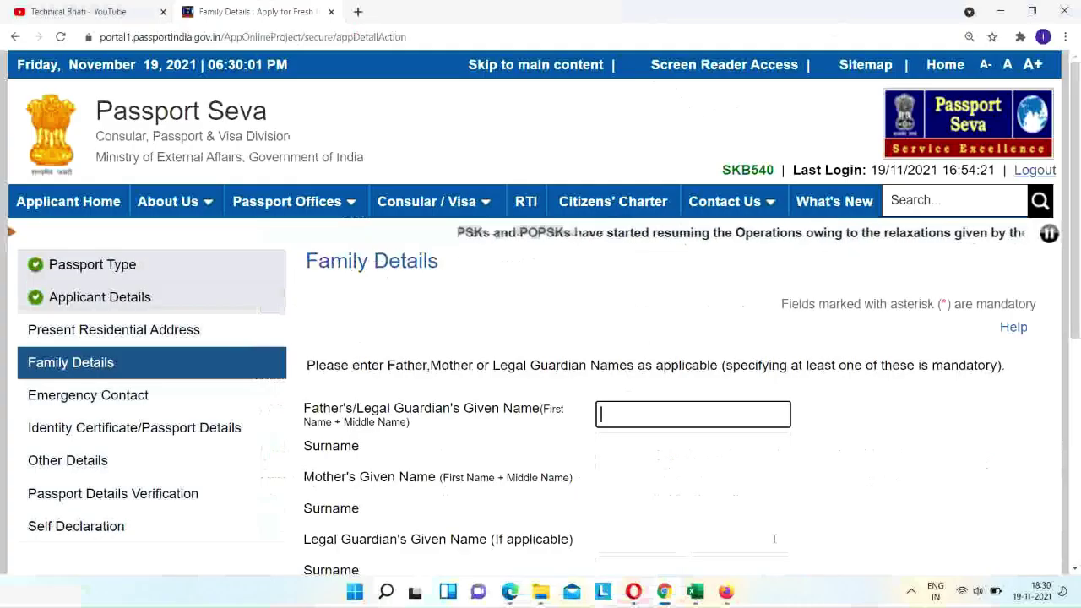
Scroll down through the Family Details form, leaving the parent name fields empty.
{"action": "scroll", "coordinate": [955, 435], "scroll_direction": "down", "scroll_amount": 1}
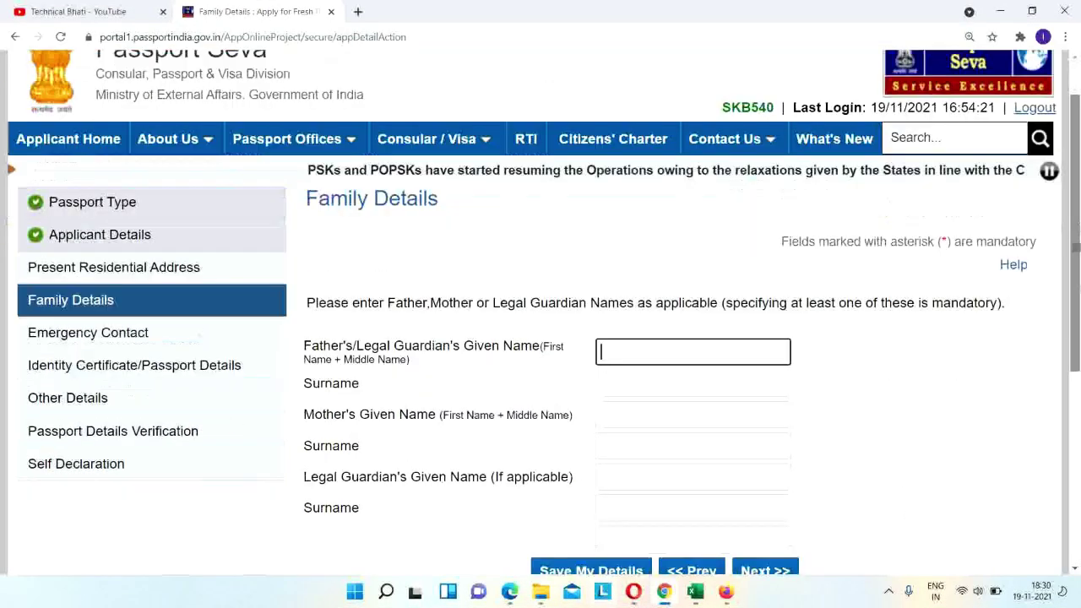
{"action": "scroll", "coordinate": [541, 338], "scroll_direction": "down", "scroll_amount": 2}
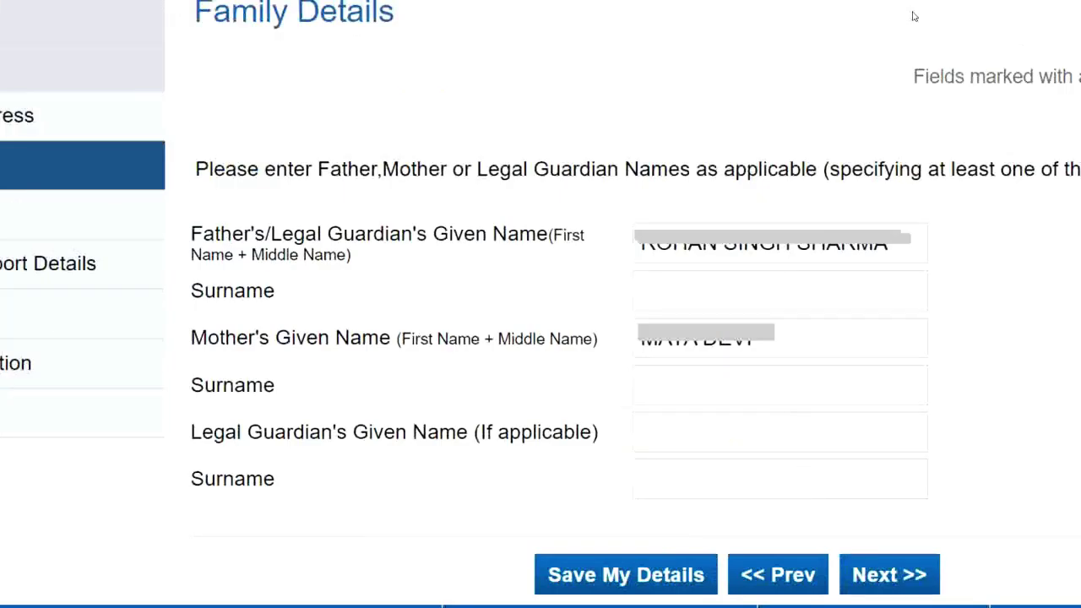
Move on to Present Residential Address and enter NOIDA as the village/town/city.
{"action": "left_click", "coordinate": [881, 576]}
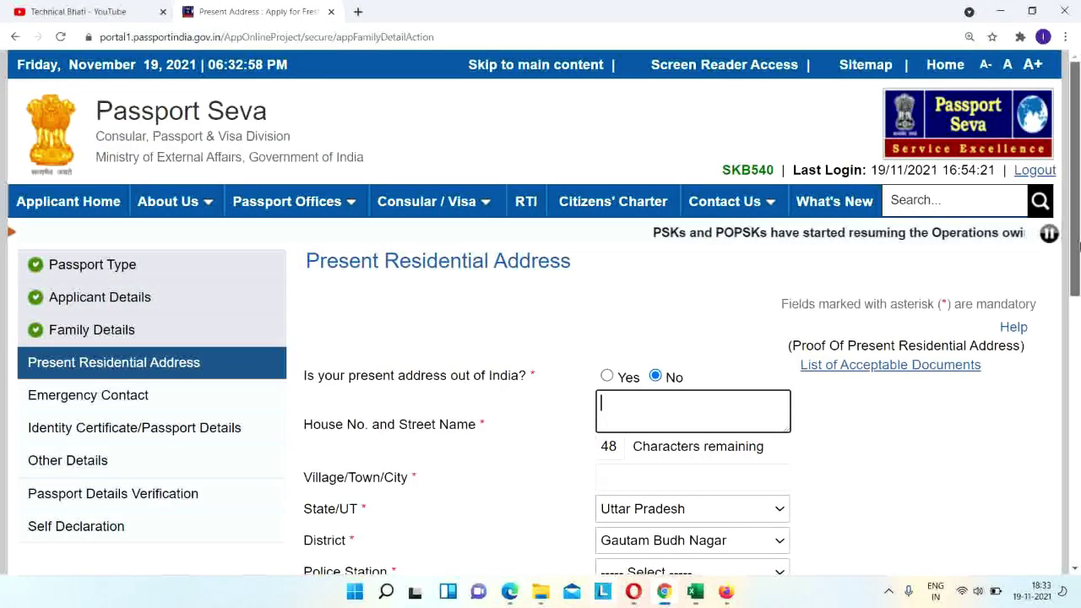
{"action": "left_click_drag", "start_coordinate": [1079, 245], "coordinate": [1079, 348]}
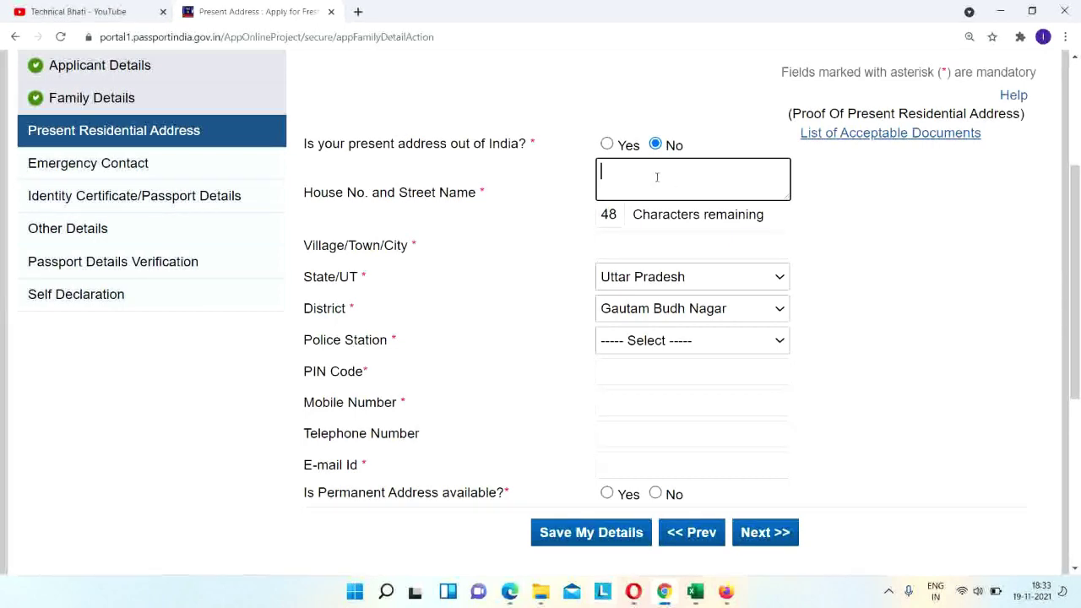
{"action": "left_click", "coordinate": [644, 247]}
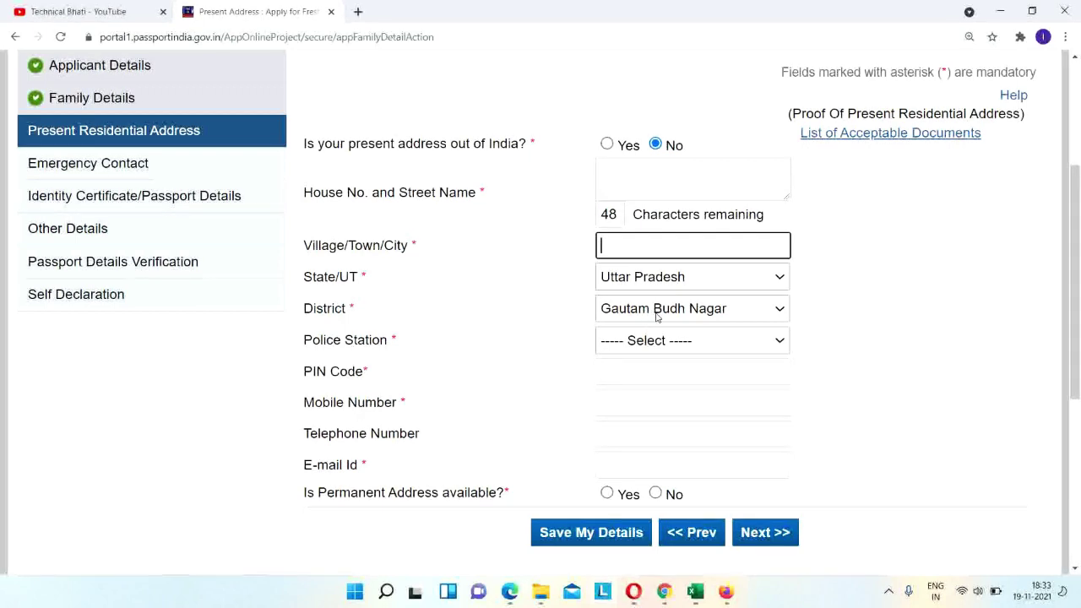
{"action": "type", "text": "NOIDA"}
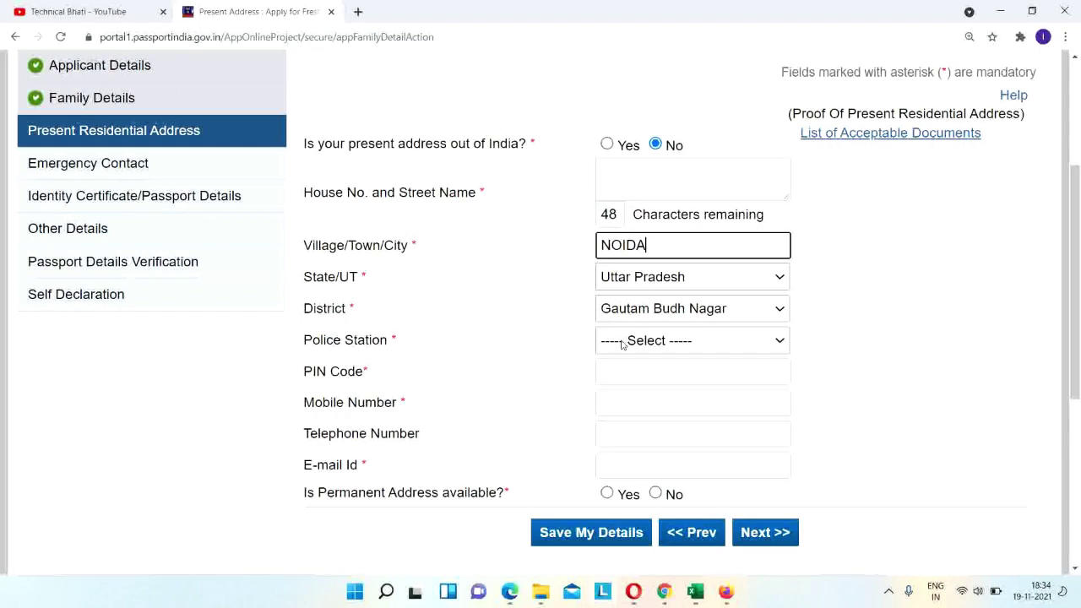
Choose SECTOR-49 as the present address police station.
{"action": "left_click", "coordinate": [623, 341]}
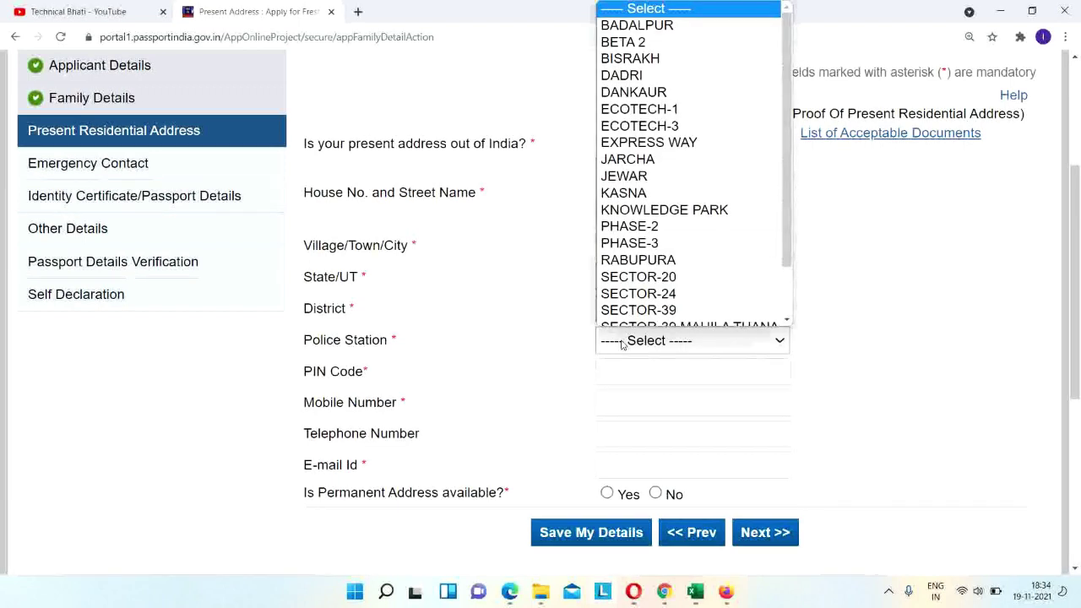
{"action": "scroll", "coordinate": [674, 270], "scroll_direction": "down", "scroll_amount": 1}
{"action": "key", "text": "Down"}
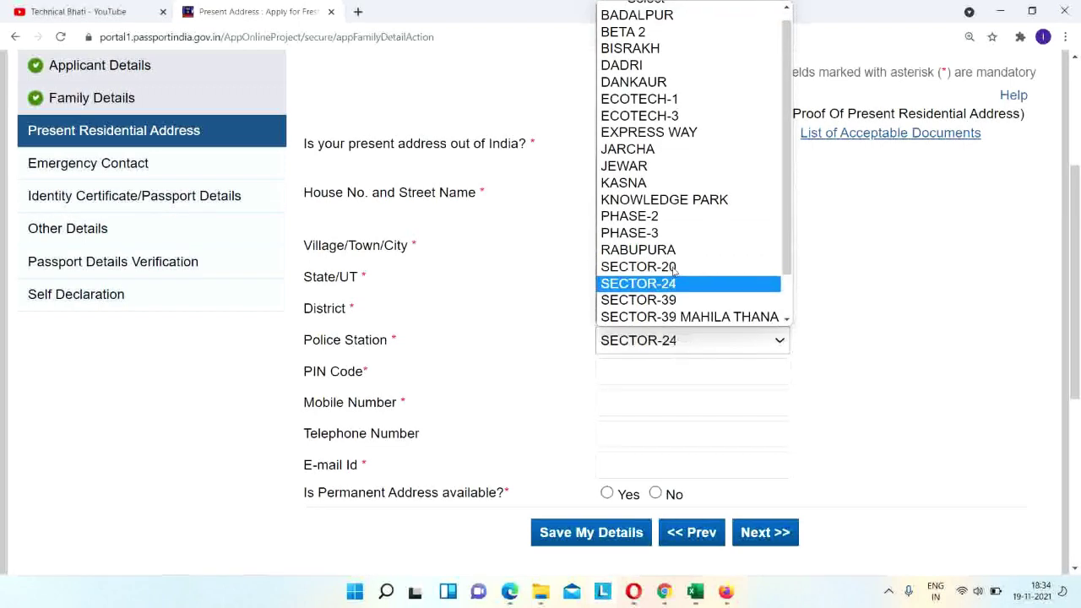
{"action": "key", "text": "Down"}
{"action": "key", "text": "Down"}
{"action": "key", "text": "Down"}
{"action": "key", "text": "Return"}
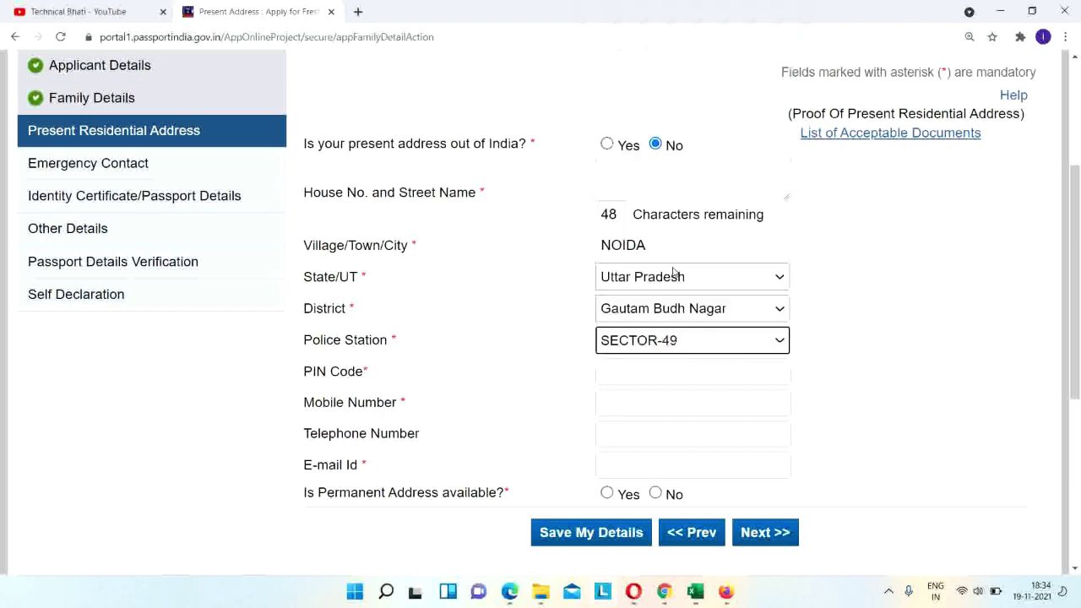
Enter PIN code 201301, then briefly visit the e-mail field.
{"action": "left_click", "coordinate": [659, 376]}
{"action": "type", "text": "201301"}
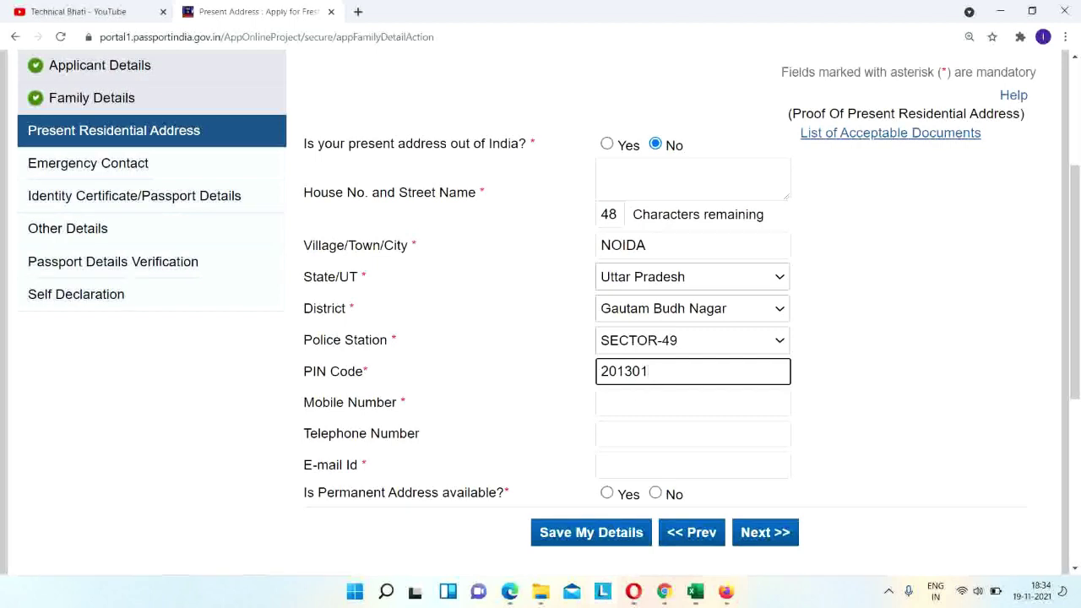
{"action": "left_click", "coordinate": [582, 407]}
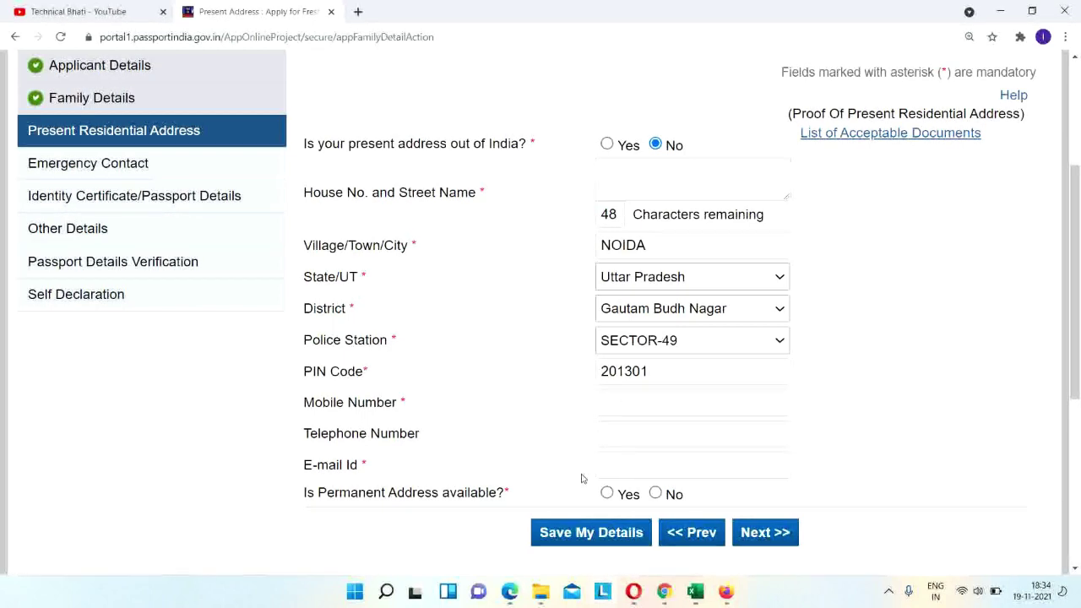
{"action": "left_click", "coordinate": [609, 469]}
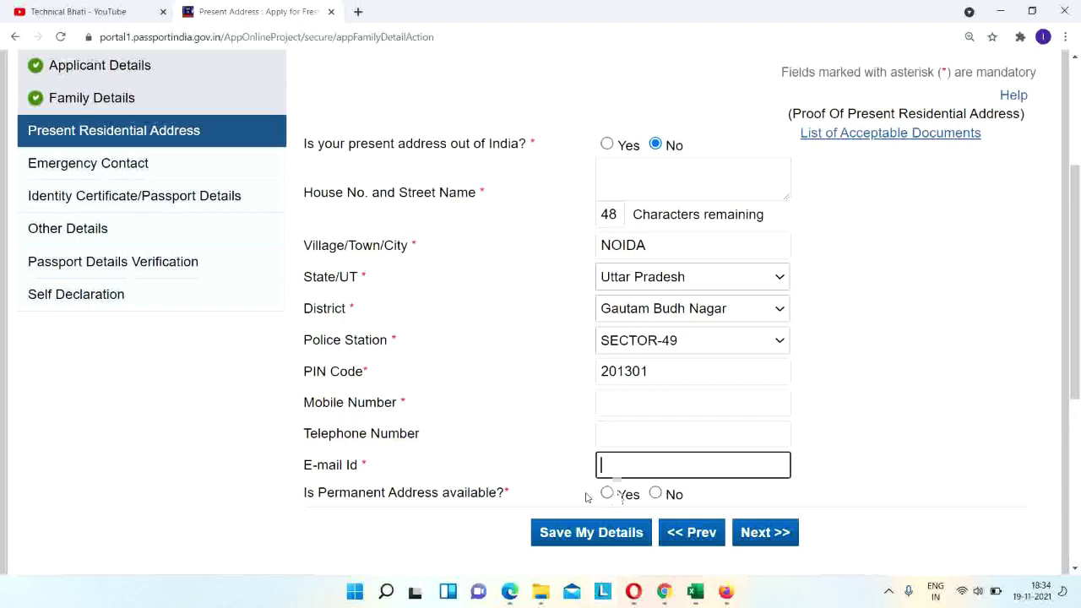
{"action": "left_click", "coordinate": [389, 507]}
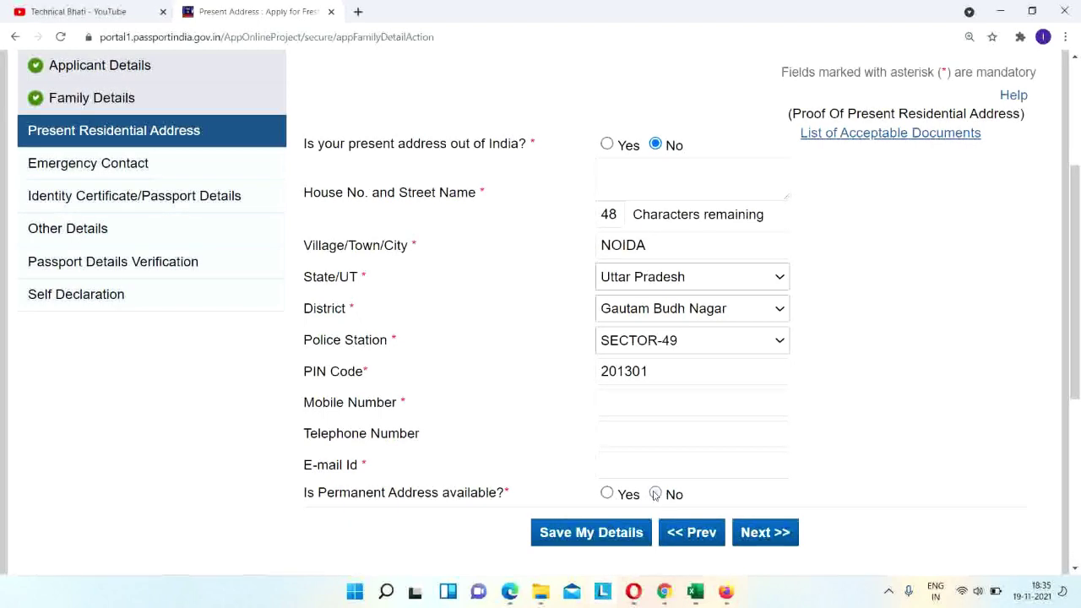
Leave permanent address availability on No and open the acceptable proof-of-address documents list.
{"action": "left_click", "coordinate": [656, 494]}
{"action": "left_click", "coordinate": [607, 494]}
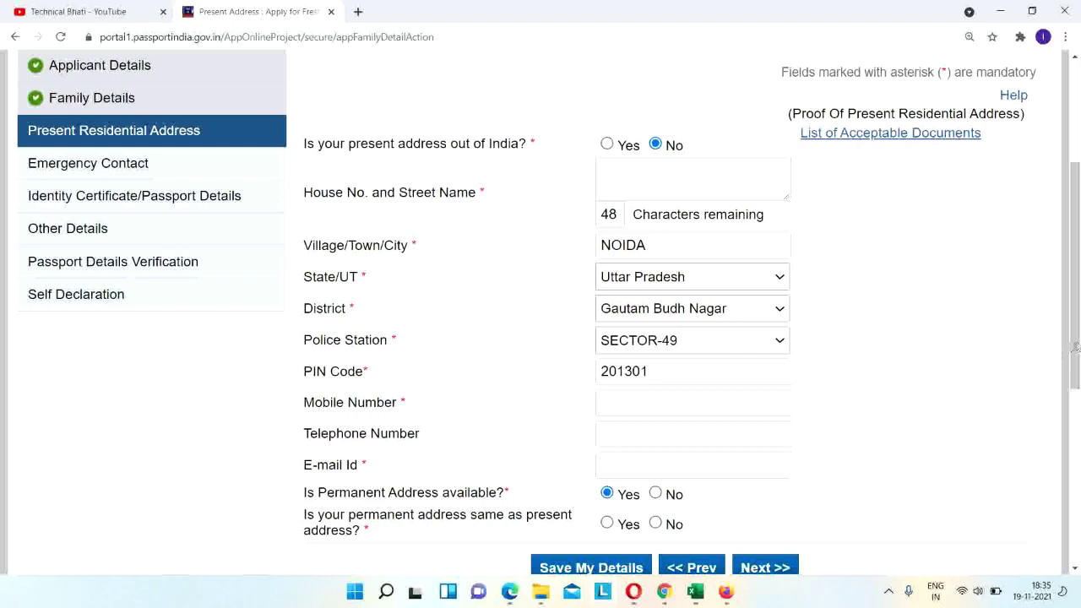
{"action": "scroll", "coordinate": [827, 452], "scroll_direction": "down", "scroll_amount": 2}
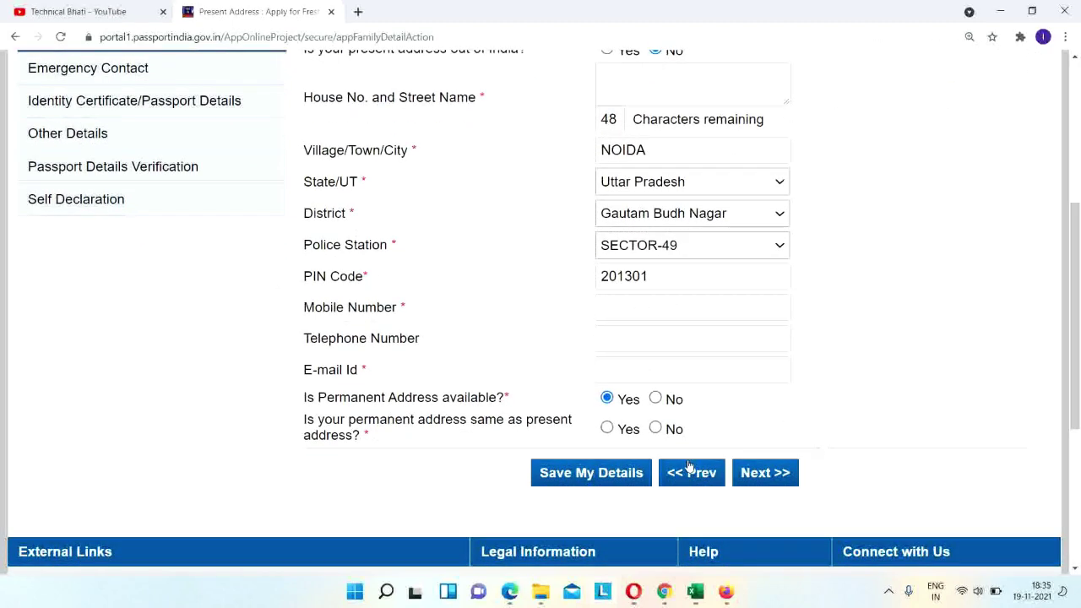
{"action": "left_click", "coordinate": [655, 428]}
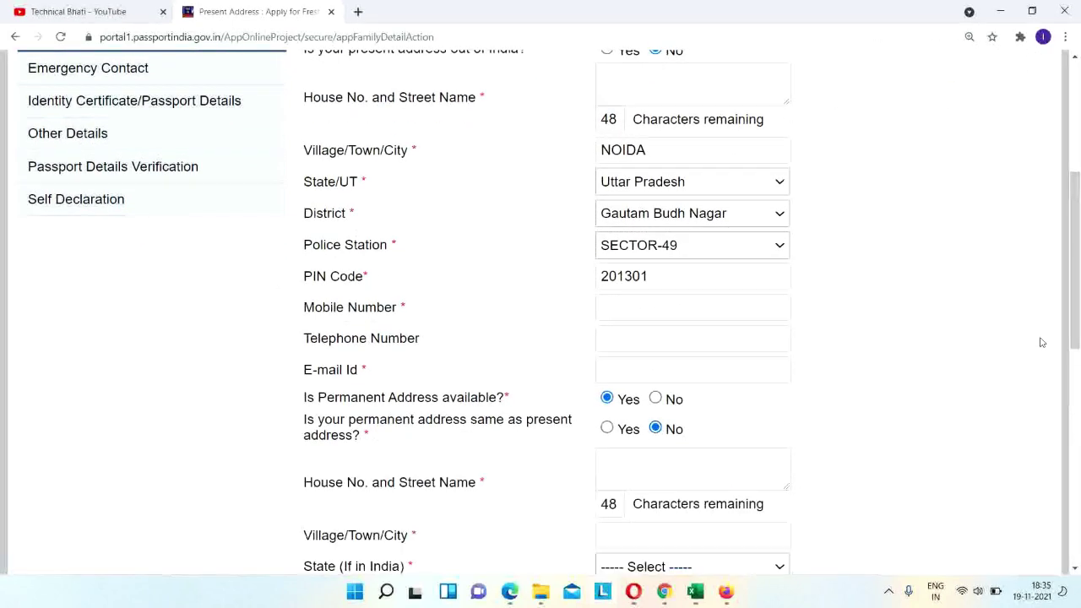
{"action": "mouse_move", "coordinate": [1077, 329]}
{"action": "left_mouse_down"}
{"action": "mouse_move", "coordinate": [1077, 398]}
{"action": "mouse_move", "coordinate": [1078, 299]}
{"action": "mouse_move", "coordinate": [1078, 315]}
{"action": "left_mouse_up"}
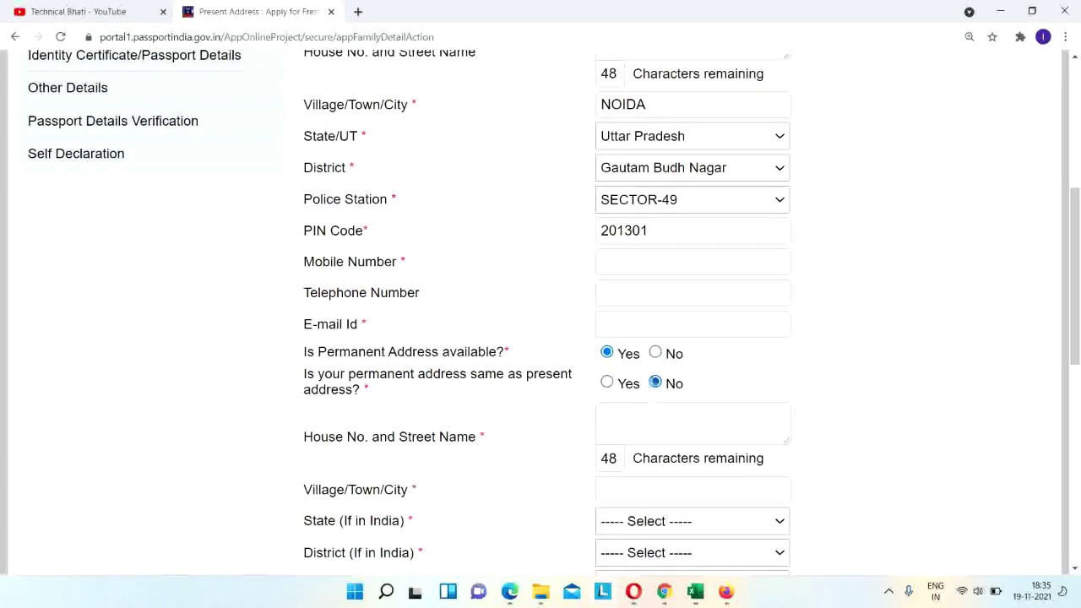
{"action": "left_click", "coordinate": [657, 354]}
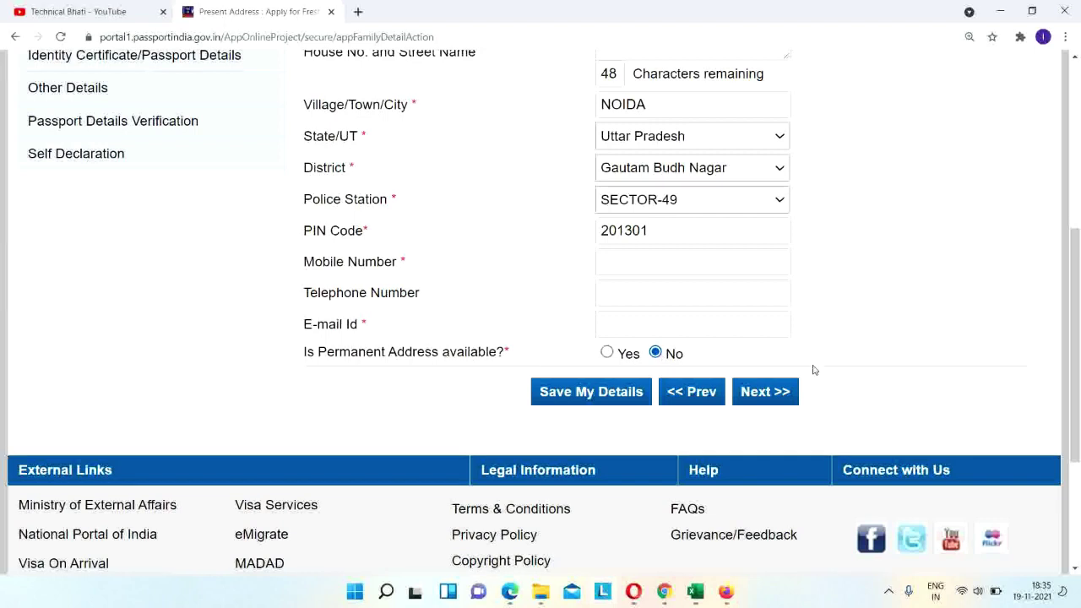
{"action": "left_click_drag", "start_coordinate": [1079, 387], "coordinate": [1079, 338]}
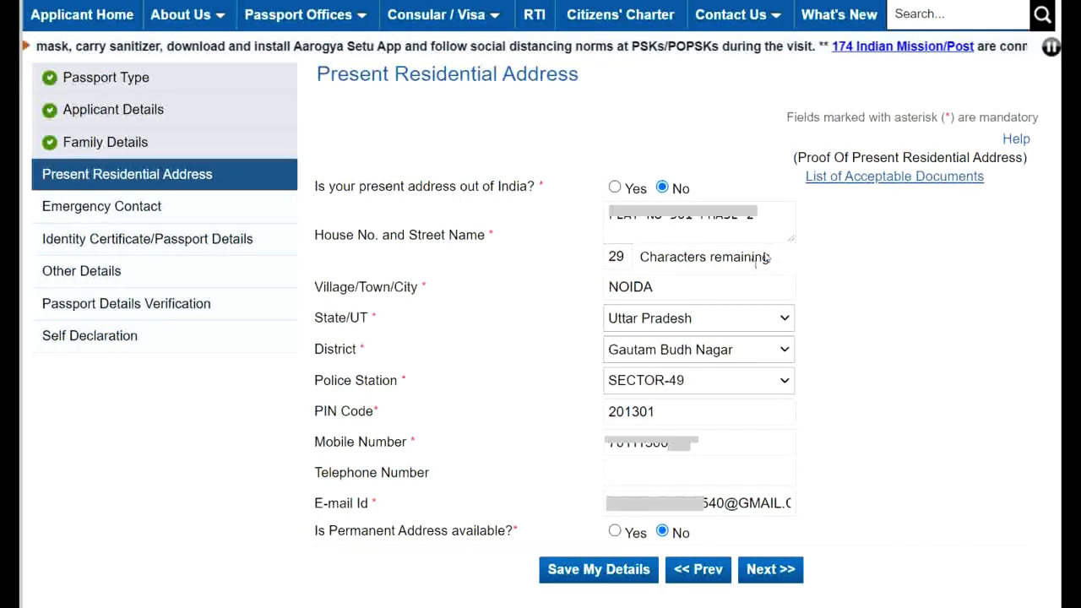
{"action": "left_click", "coordinate": [891, 178]}
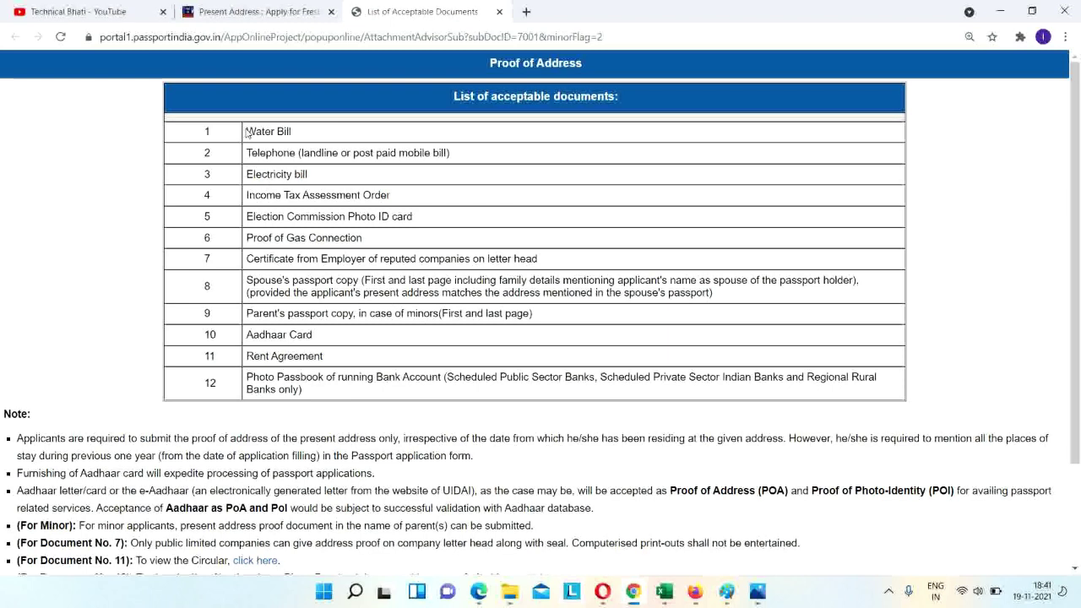
Highlight the first listed document types, then continue to the Emergency Contact page.
{"action": "left_click_drag", "start_coordinate": [247, 133], "coordinate": [441, 277]}
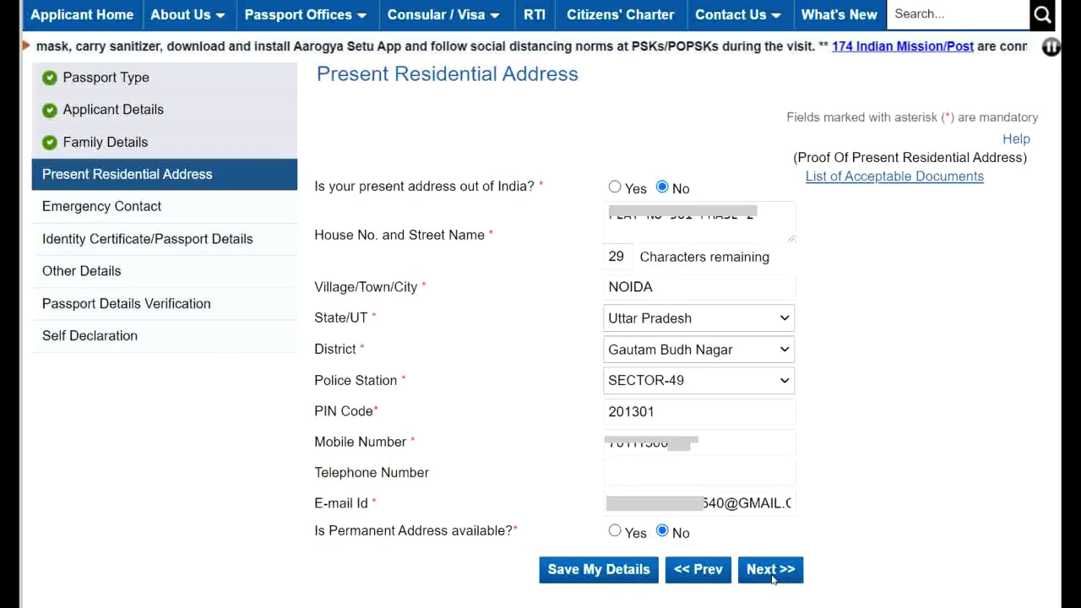
{"action": "left_click", "coordinate": [772, 571]}
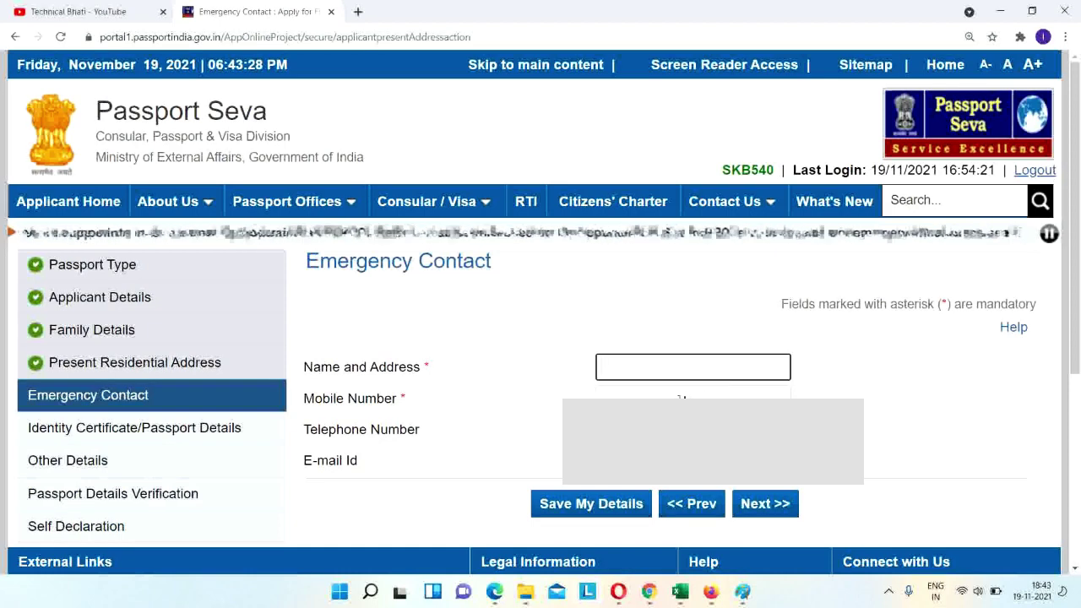
Visit the emergency contact's mobile number field, then continue to Identity Certificate/Passport Details.
{"action": "left_click", "coordinate": [603, 396]}
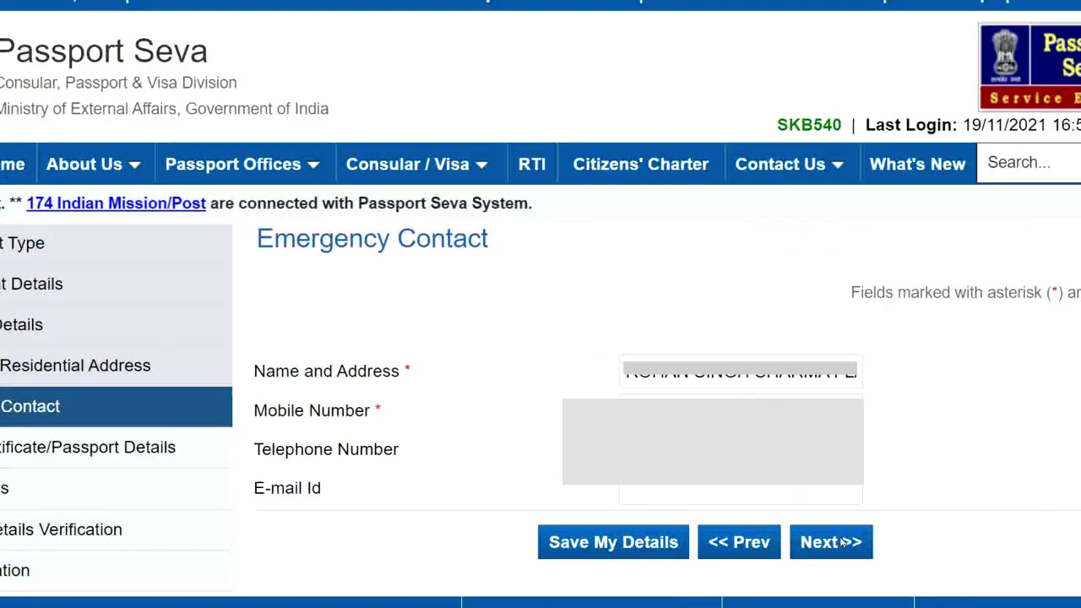
{"action": "left_click", "coordinate": [843, 543]}
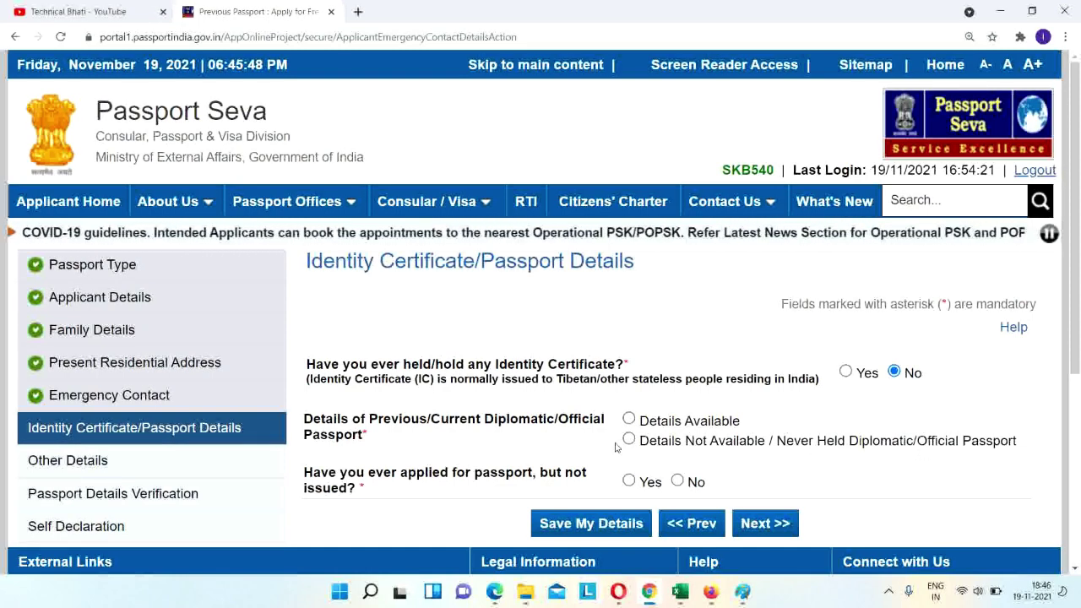
Record no diplomatic/official passport and answer No to applied but not issued.
{"action": "left_click", "coordinate": [630, 440]}
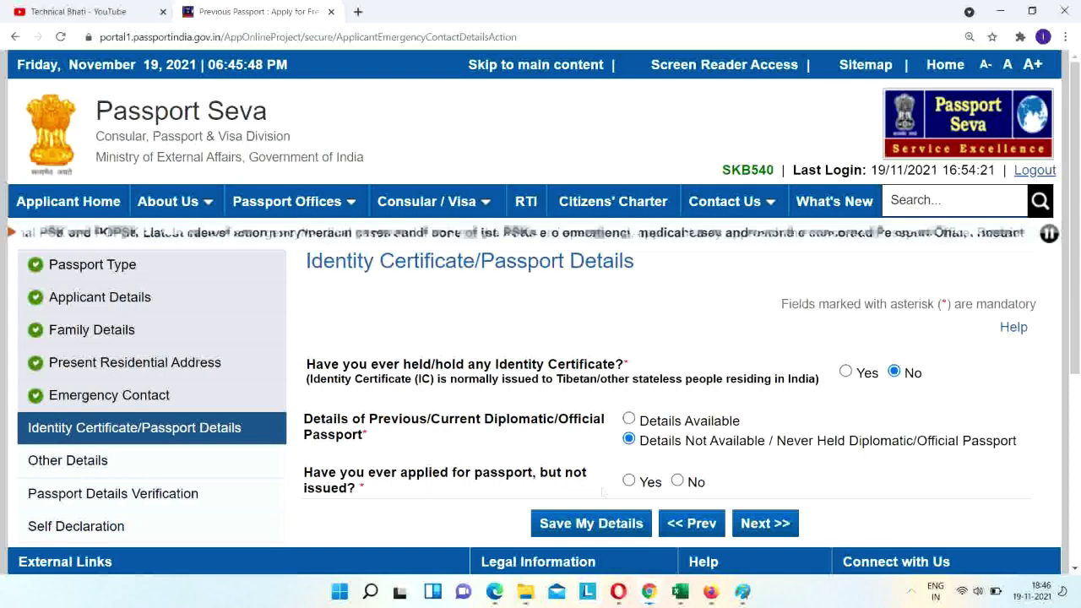
{"action": "left_click", "coordinate": [629, 482]}
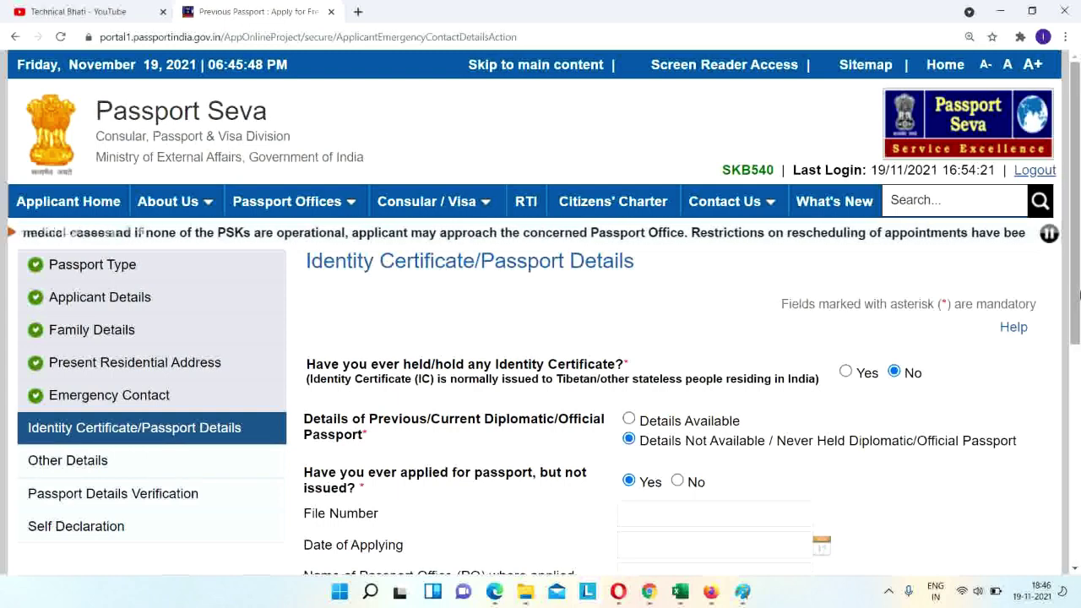
{"action": "left_click_drag", "start_coordinate": [1079, 293], "coordinate": [1079, 356]}
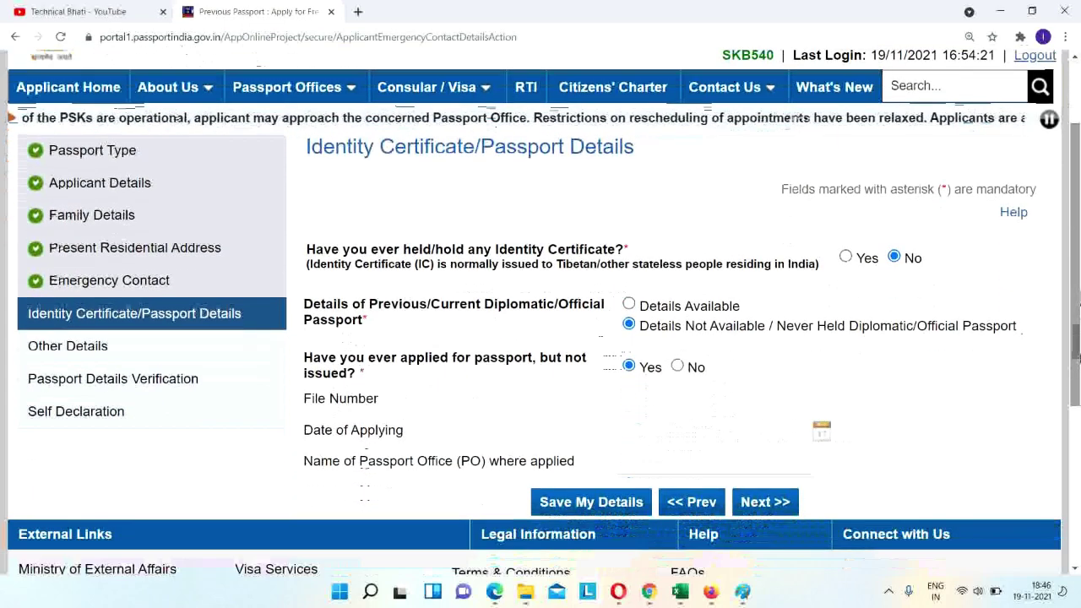
{"action": "left_click", "coordinate": [679, 364]}
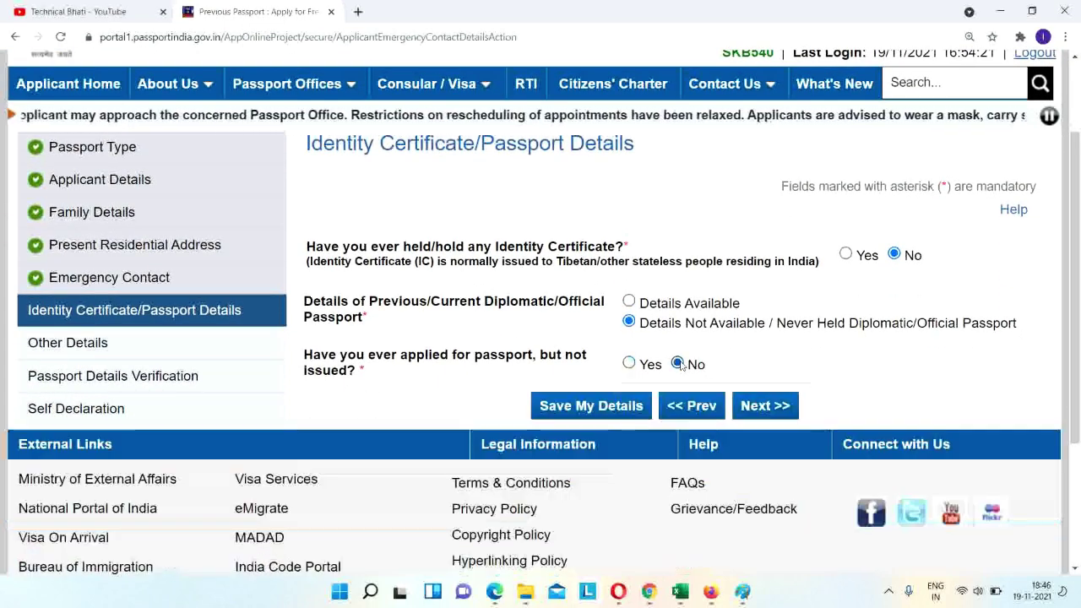
Save the passport details and continue to the Other Details page.
{"action": "left_click", "coordinate": [604, 406]}
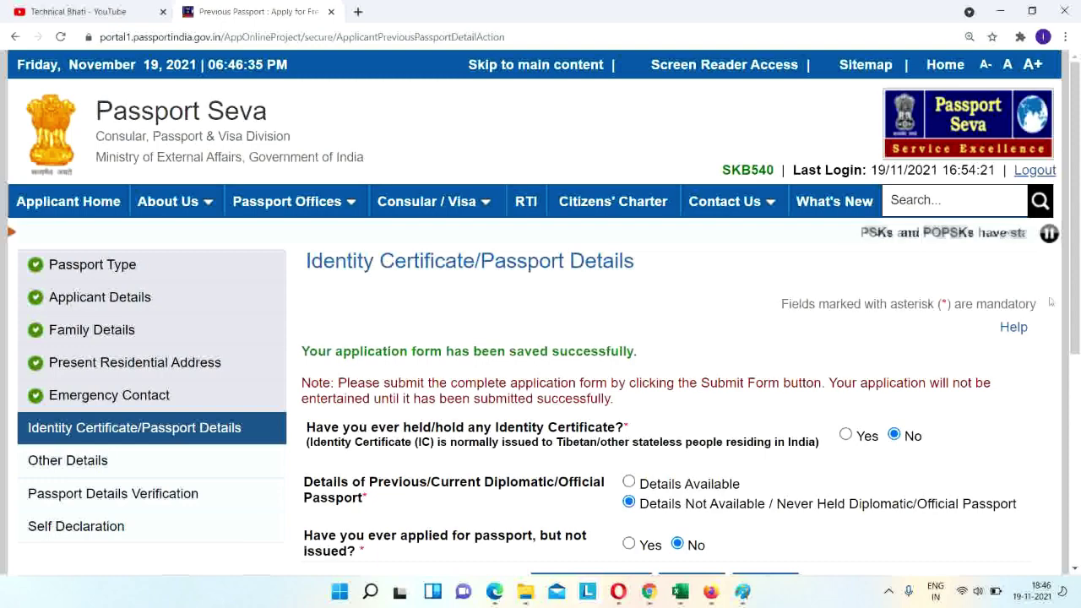
{"action": "scroll", "coordinate": [997, 355], "scroll_direction": "down", "scroll_amount": 2}
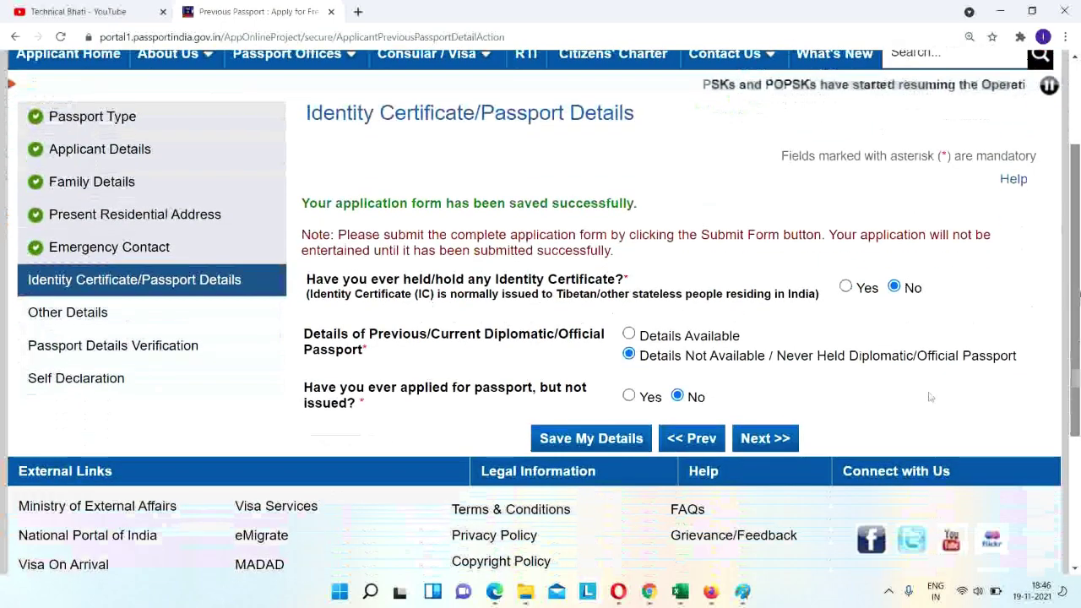
{"action": "left_click", "coordinate": [775, 438]}
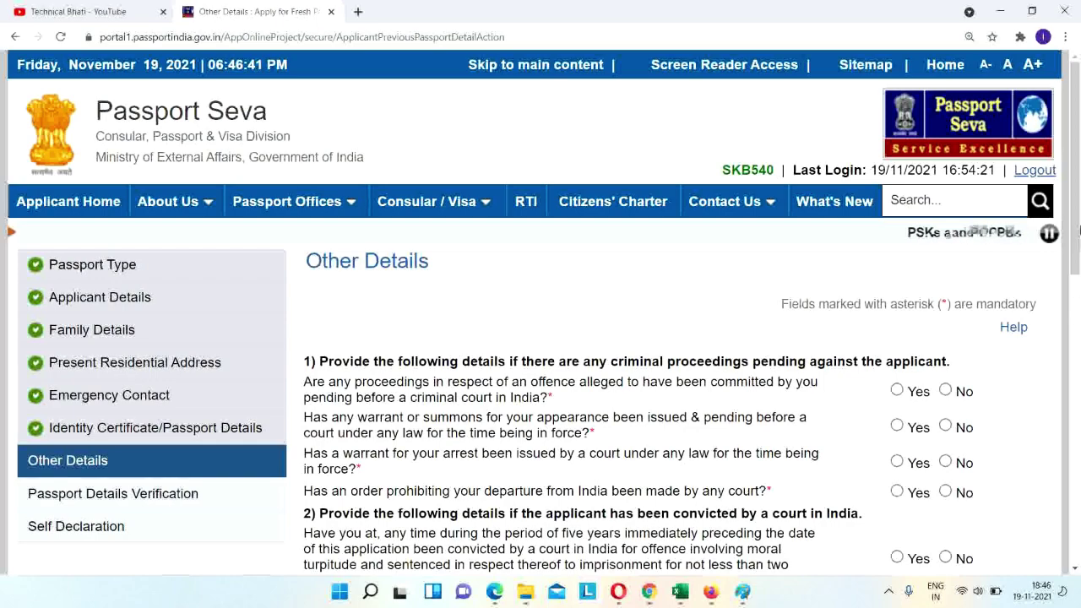
Answer No to all criminal proceedings, warrant, departure-prohibition and conviction questions.
{"action": "left_click_drag", "start_coordinate": [1080, 226], "coordinate": [1079, 354]}
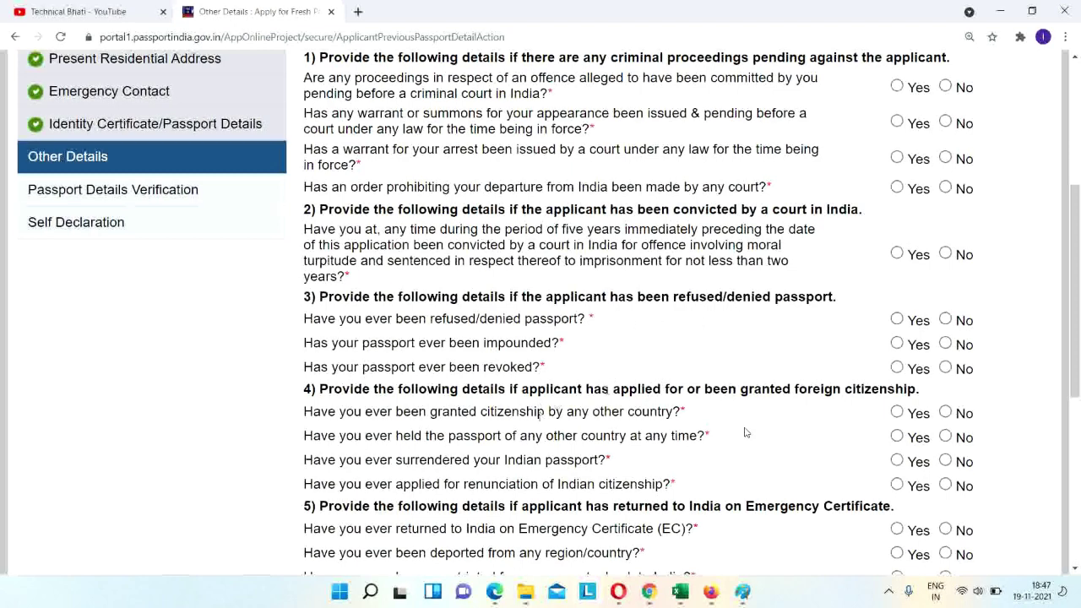
{"action": "left_click", "coordinate": [945, 86]}
{"action": "left_click", "coordinate": [946, 123]}
{"action": "left_click", "coordinate": [946, 159]}
{"action": "left_click", "coordinate": [946, 186]}
{"action": "left_click", "coordinate": [946, 252]}
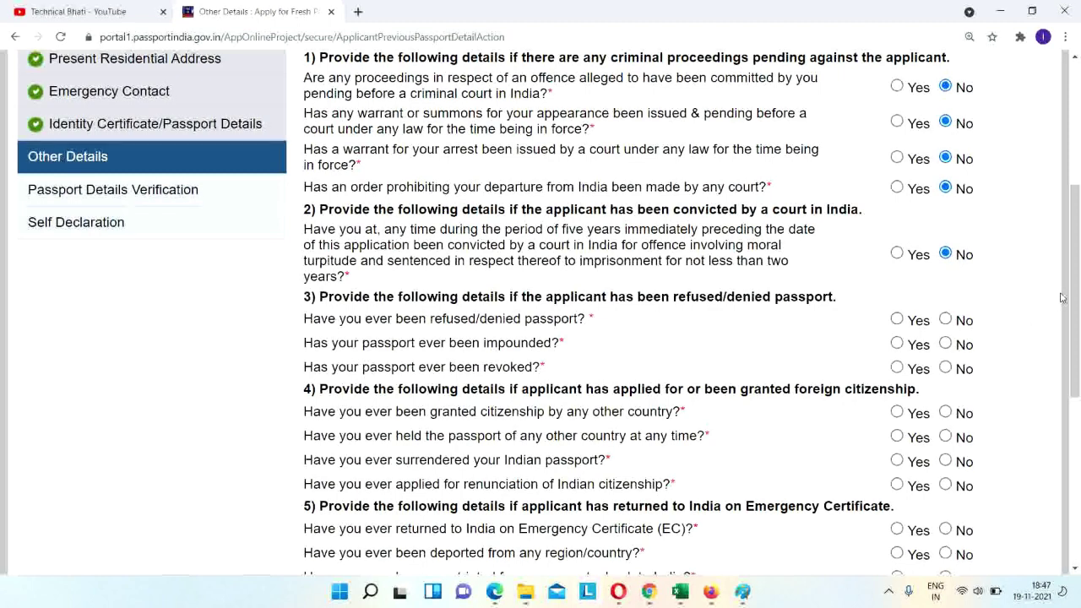
{"action": "scroll", "coordinate": [1063, 296], "scroll_direction": "down", "scroll_amount": 2}
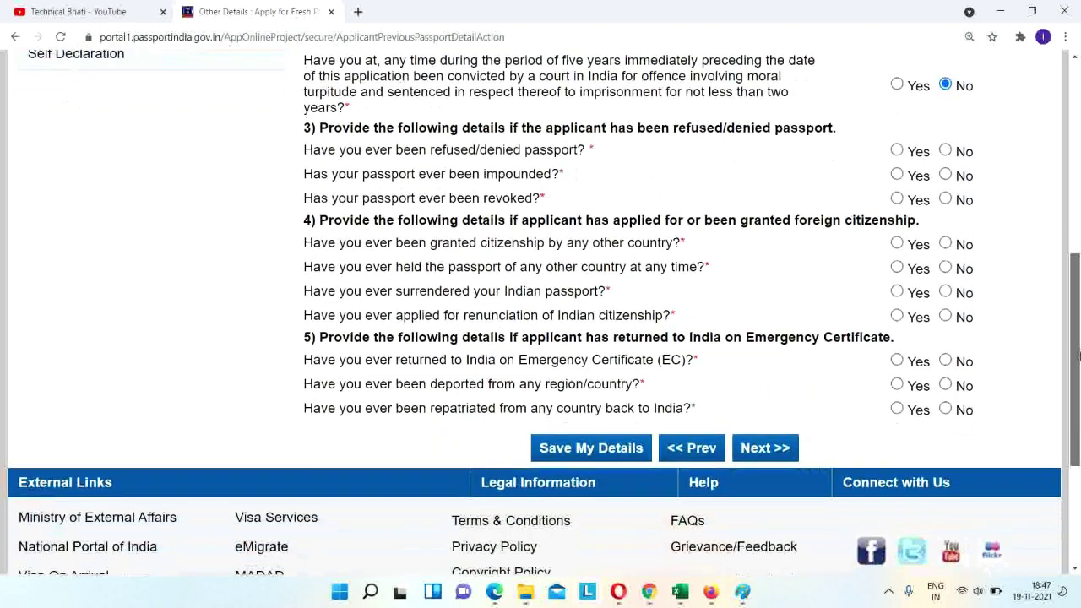
Answer No to passport refusal, foreign citizenship and Emergency Certificate questions, then save.
{"action": "left_click", "coordinate": [945, 149]}
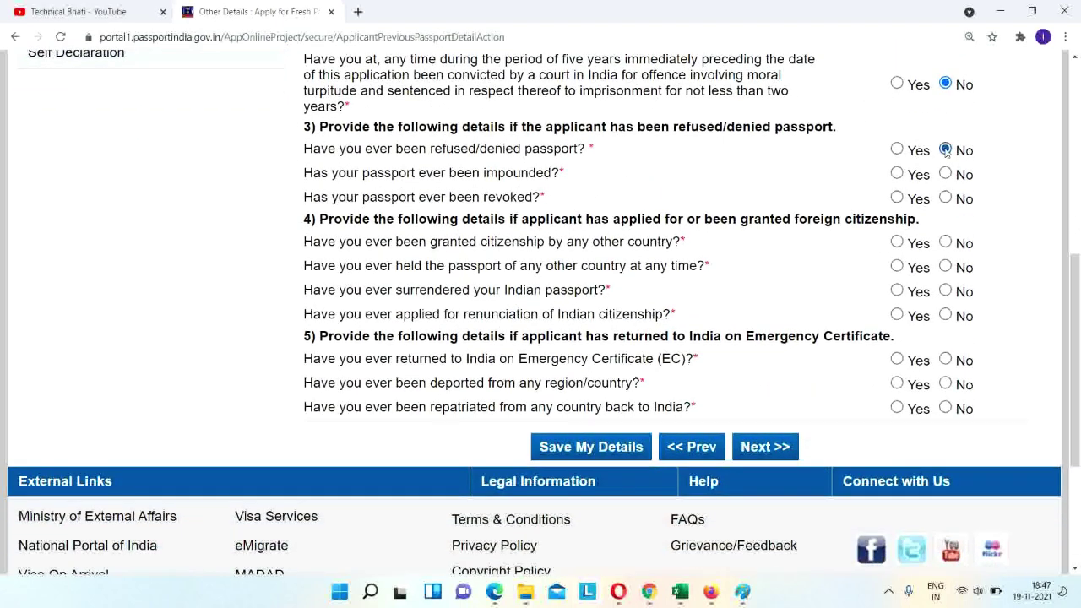
{"action": "left_click", "coordinate": [945, 173]}
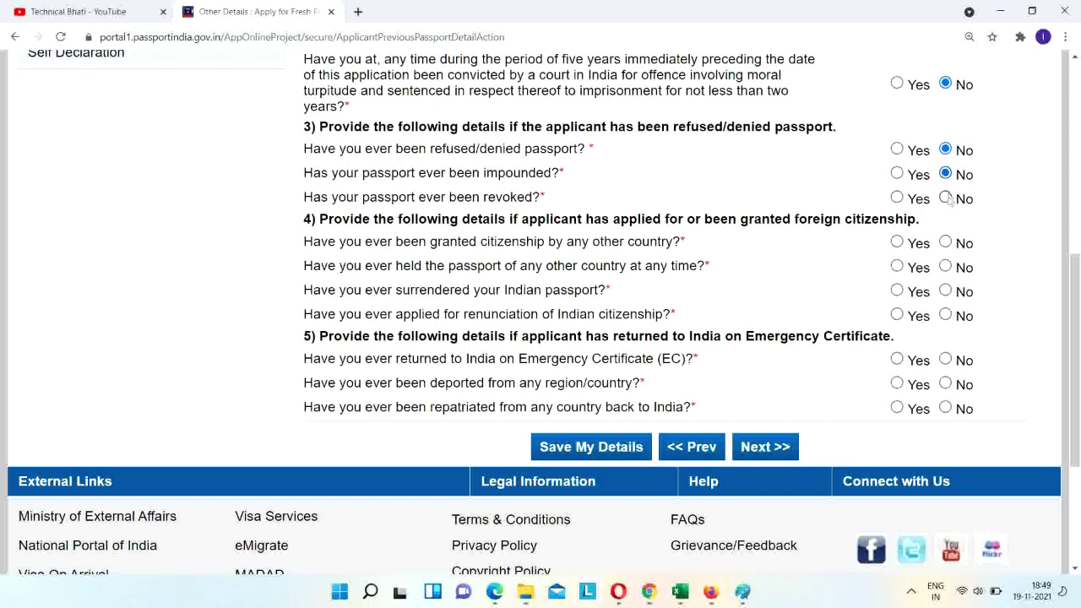
{"action": "left_click", "coordinate": [946, 198]}
{"action": "left_click", "coordinate": [945, 243]}
{"action": "left_click", "coordinate": [946, 267]}
{"action": "left_click", "coordinate": [946, 291]}
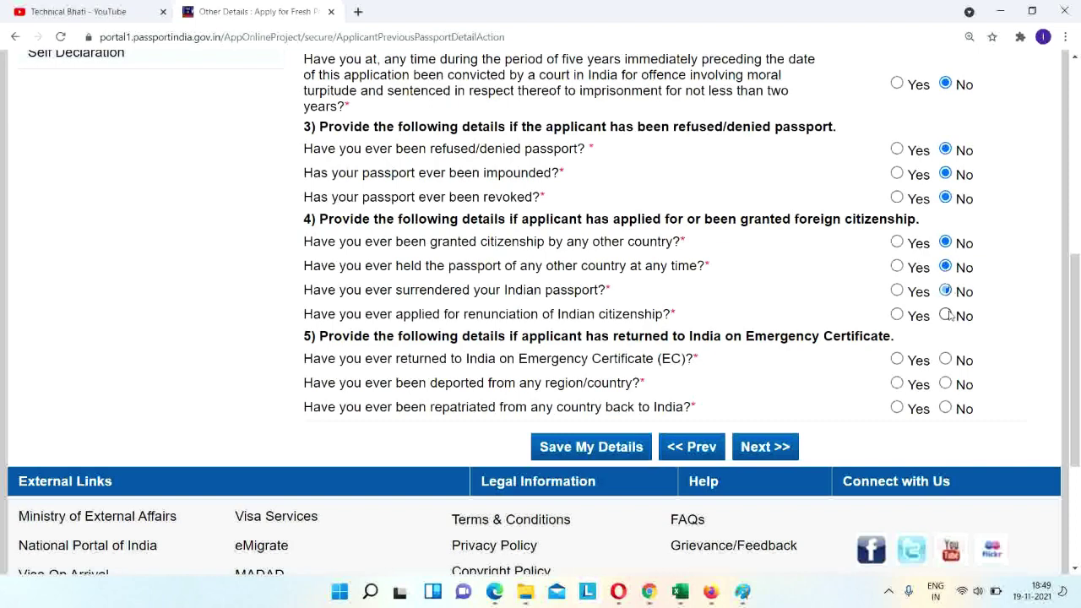
{"action": "left_click", "coordinate": [947, 360]}
{"action": "left_click", "coordinate": [946, 384]}
{"action": "left_click", "coordinate": [948, 408]}
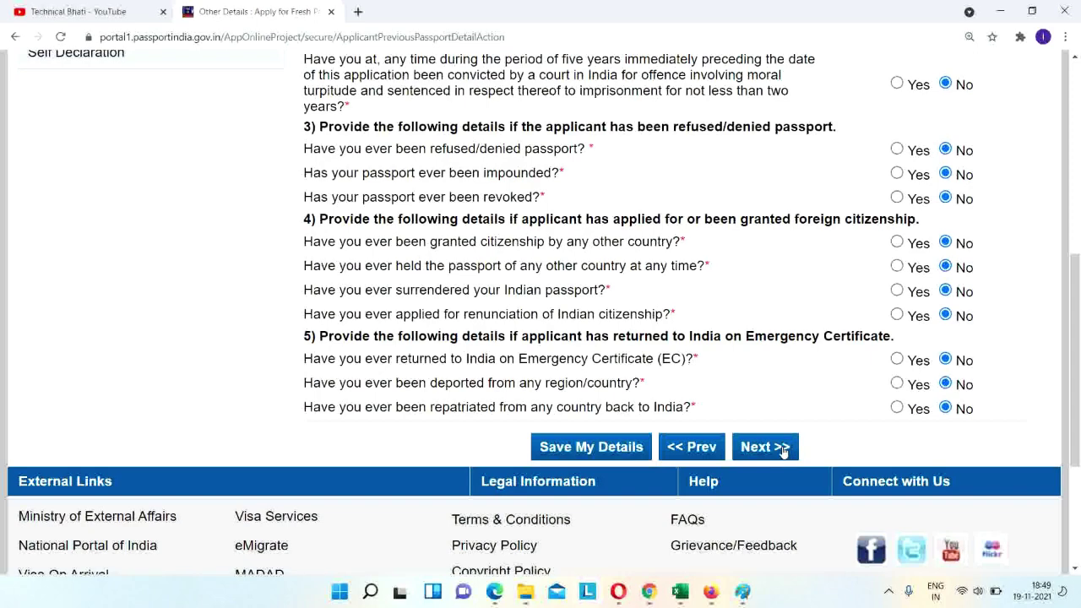
{"action": "left_click", "coordinate": [624, 453]}
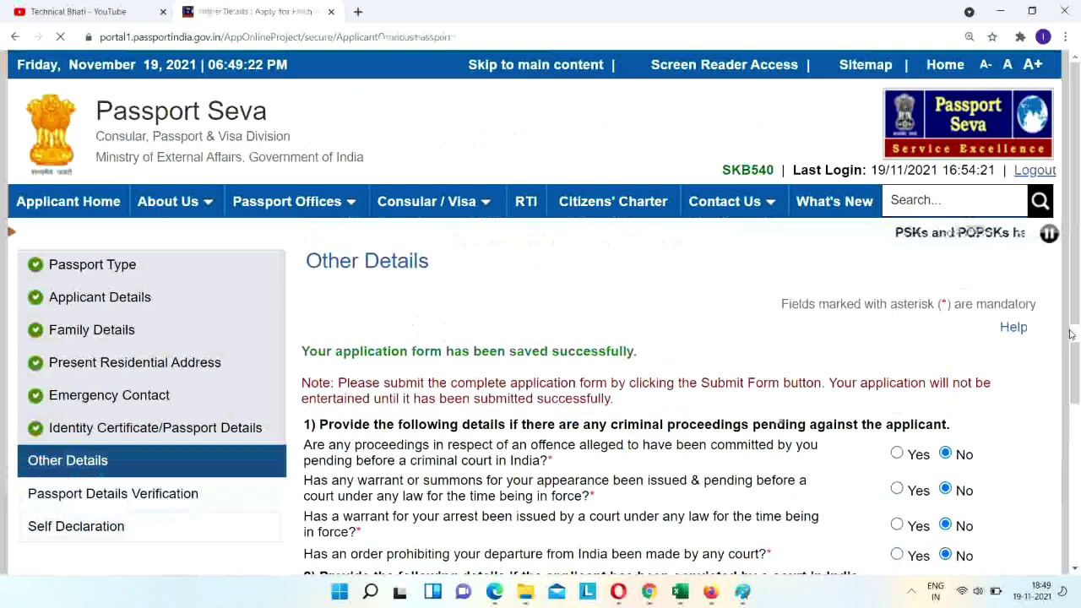
Continue past the Passport Details Verification preview to Self Declaration.
{"action": "left_click_drag", "start_coordinate": [1077, 251], "coordinate": [1078, 456]}
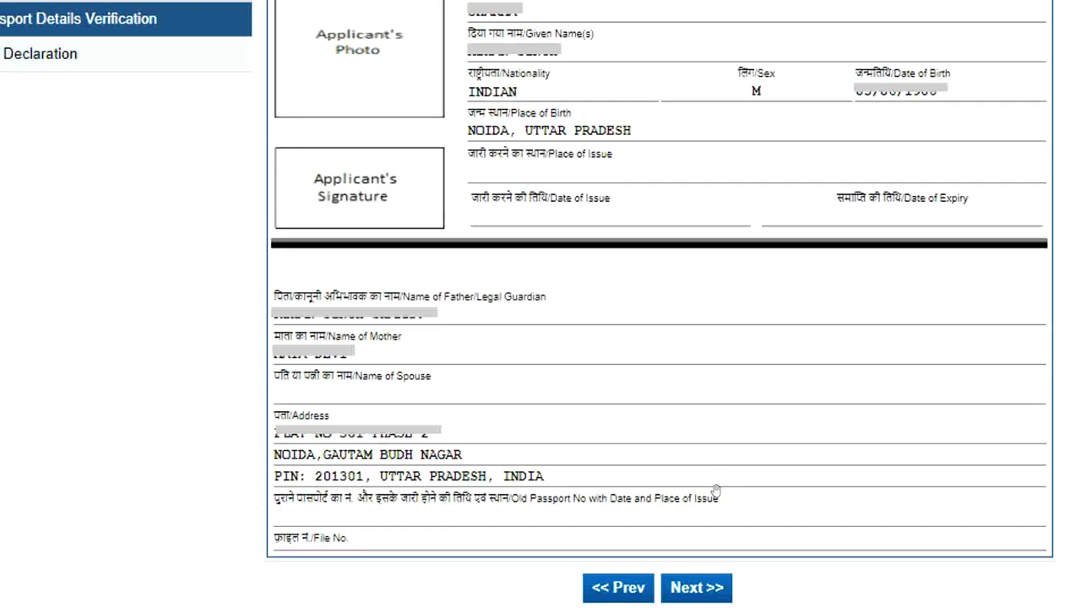
{"action": "left_click", "coordinate": [717, 593]}
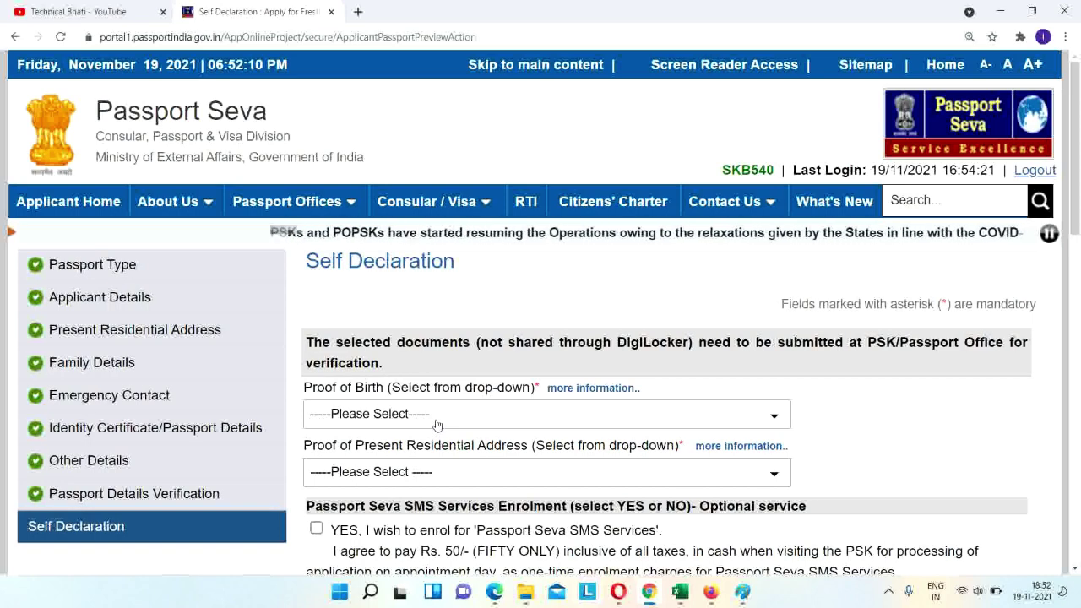
Choose the Transfer/School leaving certificate as proof of birth.
{"action": "left_click", "coordinate": [437, 419]}
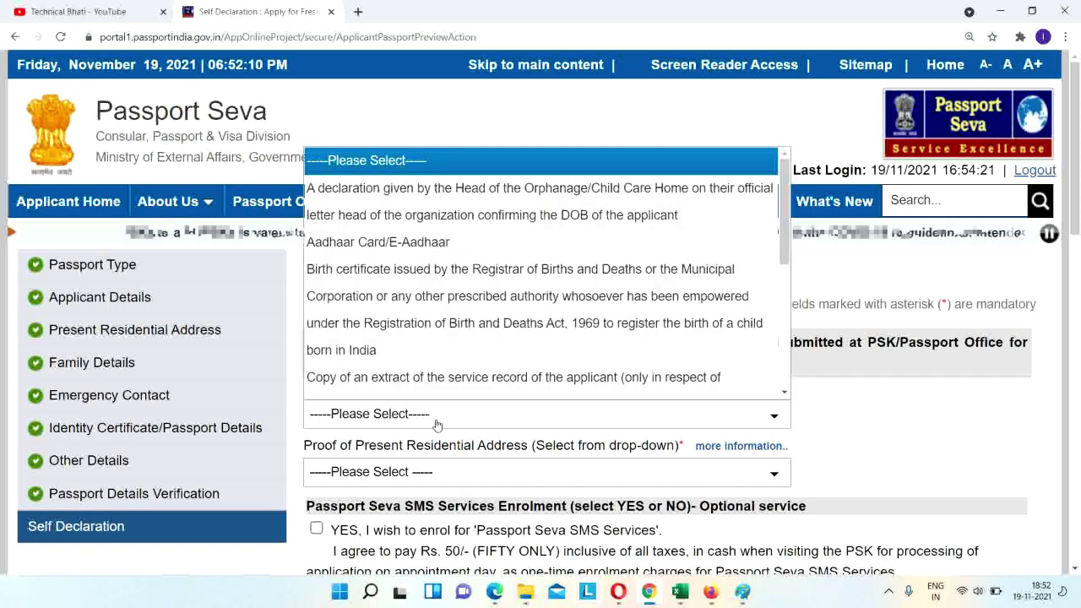
{"action": "key", "text": "Down"}
{"action": "key", "text": "End"}
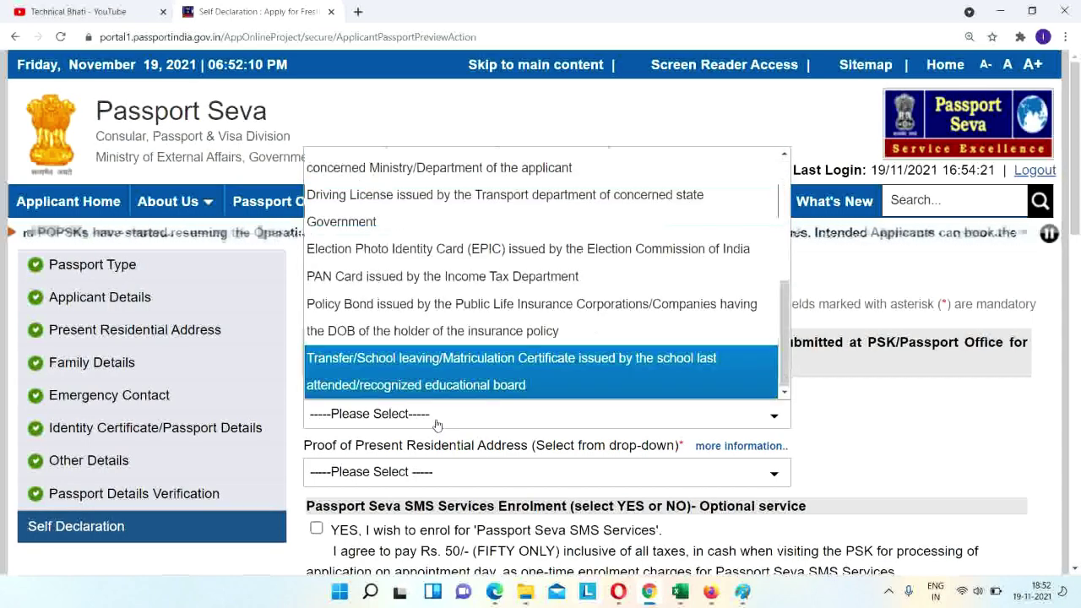
{"action": "key", "text": "Return"}
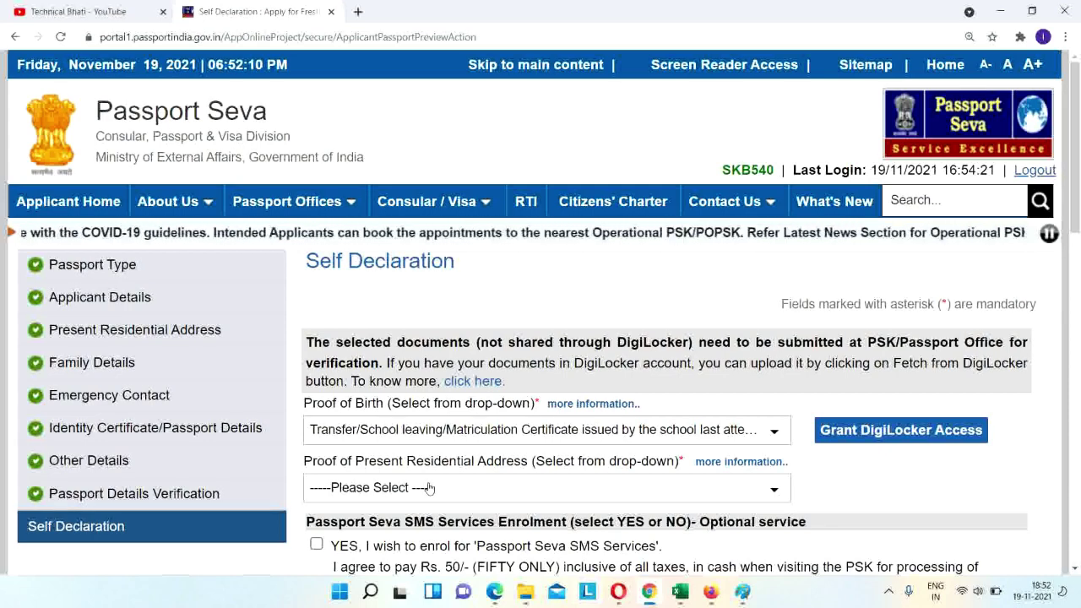
Set Bank/ Kisan/ Post Office Passbooks as proof of present address.
{"action": "left_click", "coordinate": [430, 488]}
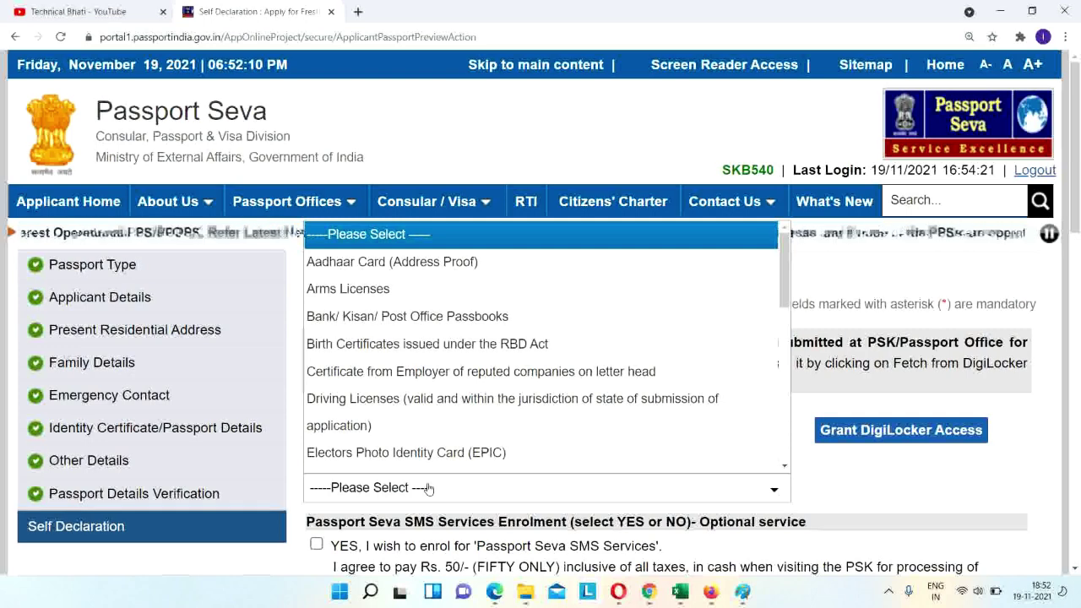
{"action": "key", "text": "Down"}
{"action": "key", "text": "Return"}
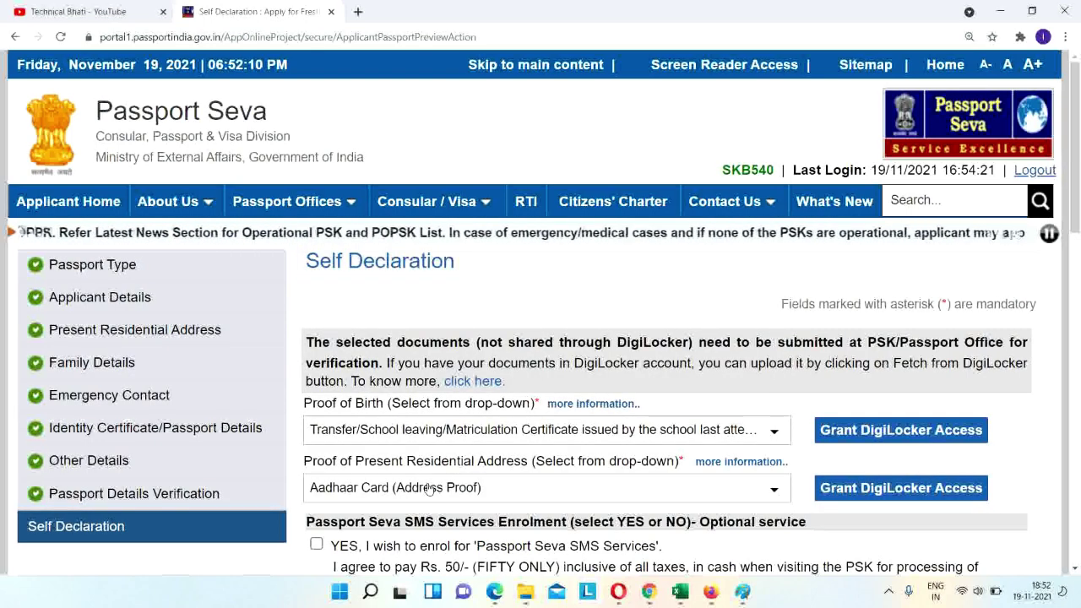
{"action": "left_click", "coordinate": [429, 488]}
{"action": "key", "text": "Down"}
{"action": "key", "text": "Down"}
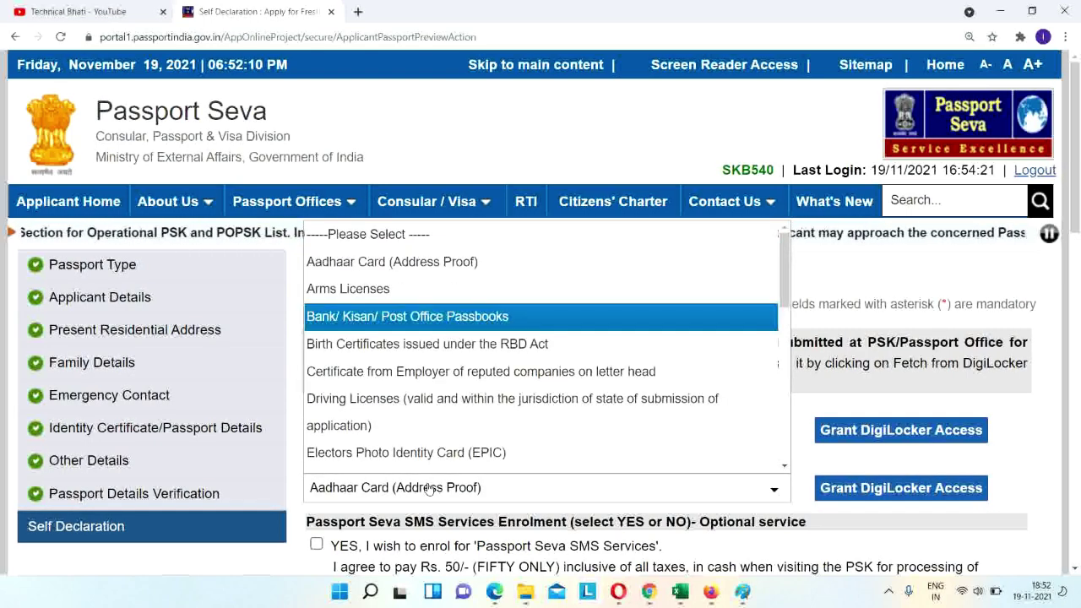
{"action": "key", "text": "Return"}
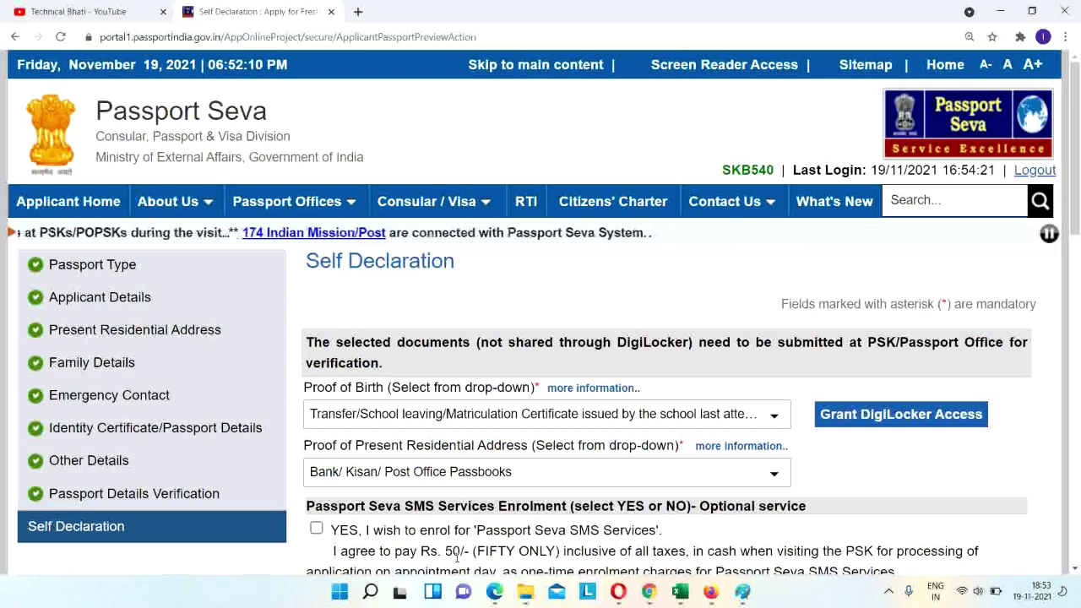
Enrol for SMS services and fill in place NOIDA with today's date.
{"action": "left_click", "coordinate": [317, 529]}
{"action": "left_click_drag", "start_coordinate": [1075, 168], "coordinate": [1077, 412]}
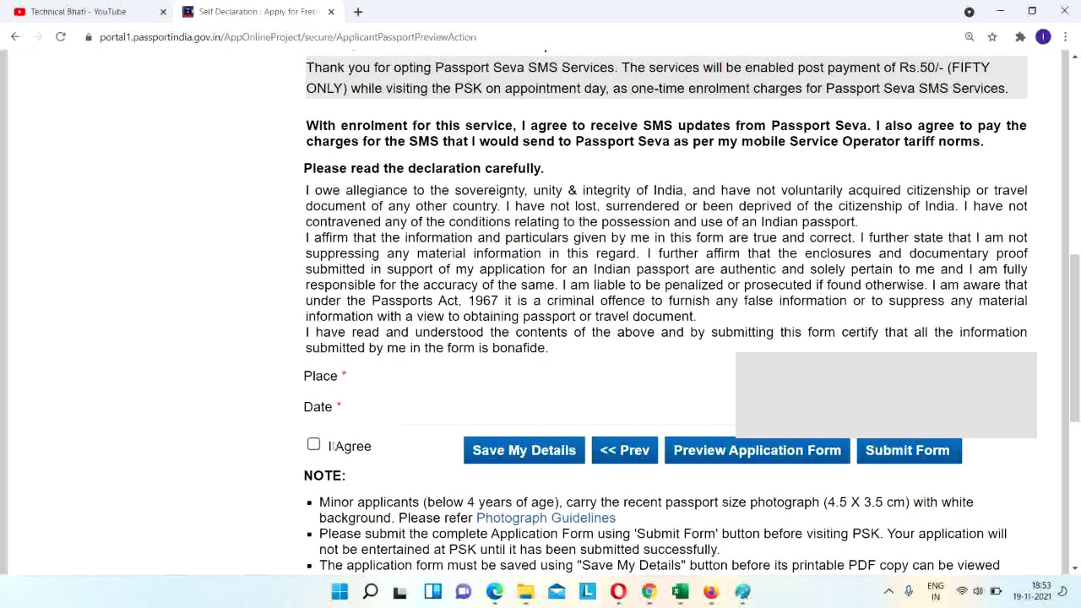
{"action": "key", "text": "Tab"}
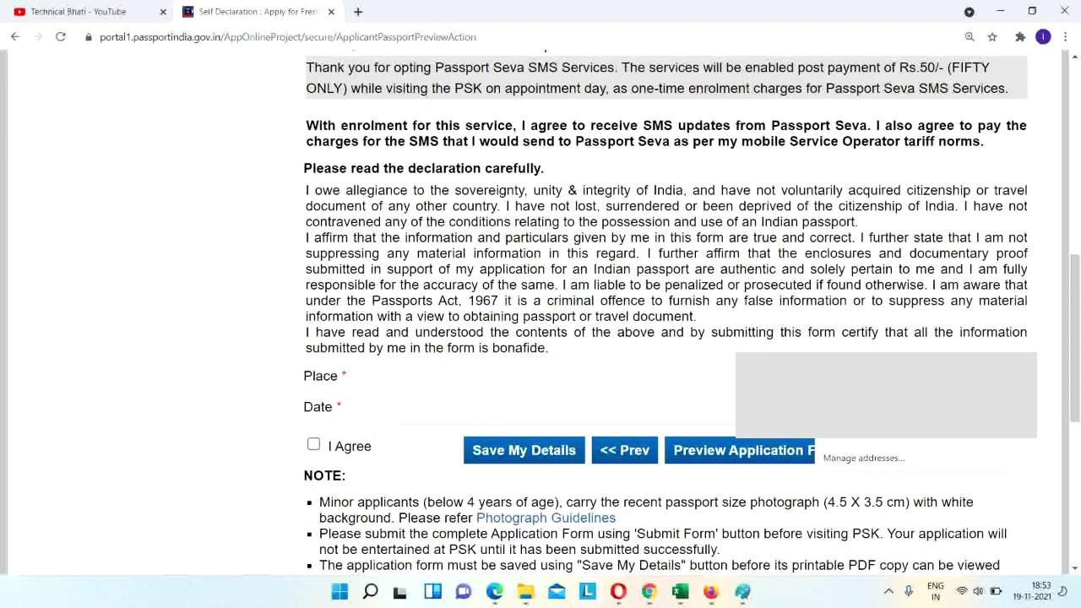
{"action": "left_click", "coordinate": [650, 336]}
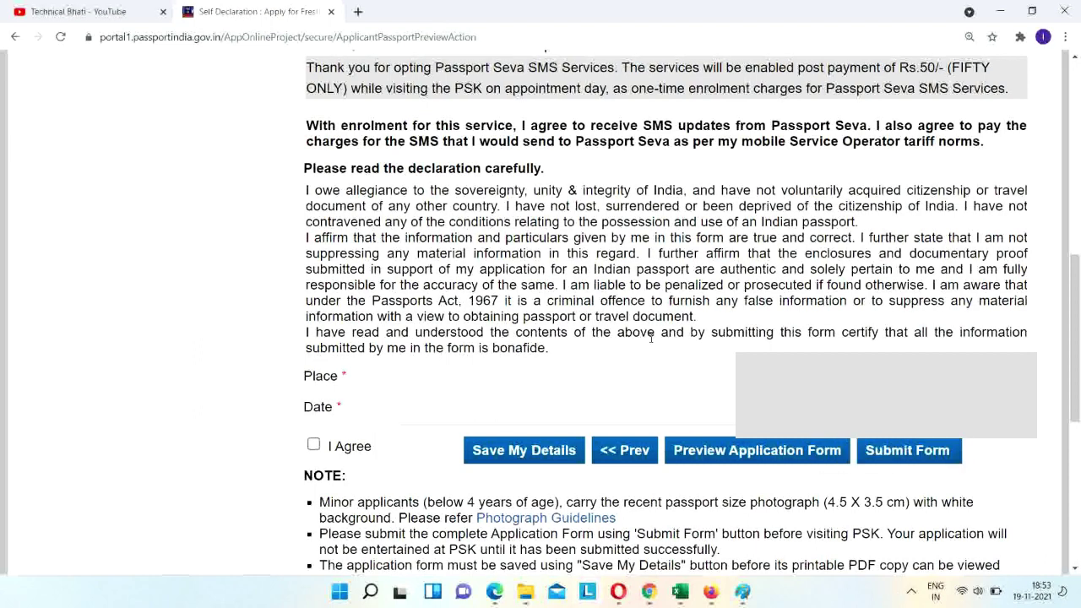
Agree to the self declaration and save the application form.
{"action": "left_click", "coordinate": [313, 446]}
{"action": "left_click", "coordinate": [548, 453]}
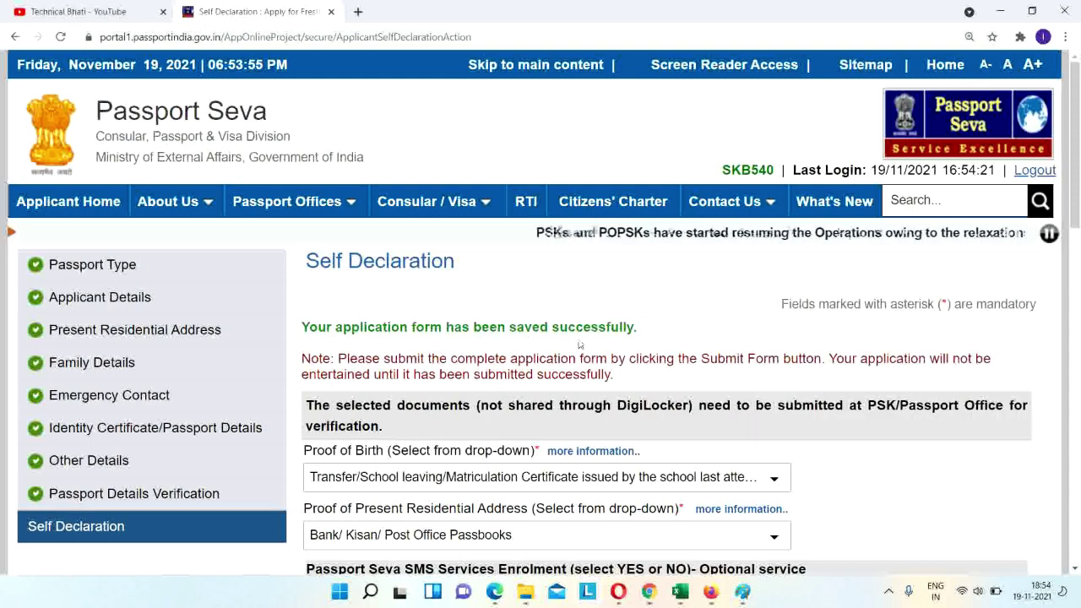
{"action": "scroll", "coordinate": [580, 345], "scroll_direction": "down", "scroll_amount": 15}
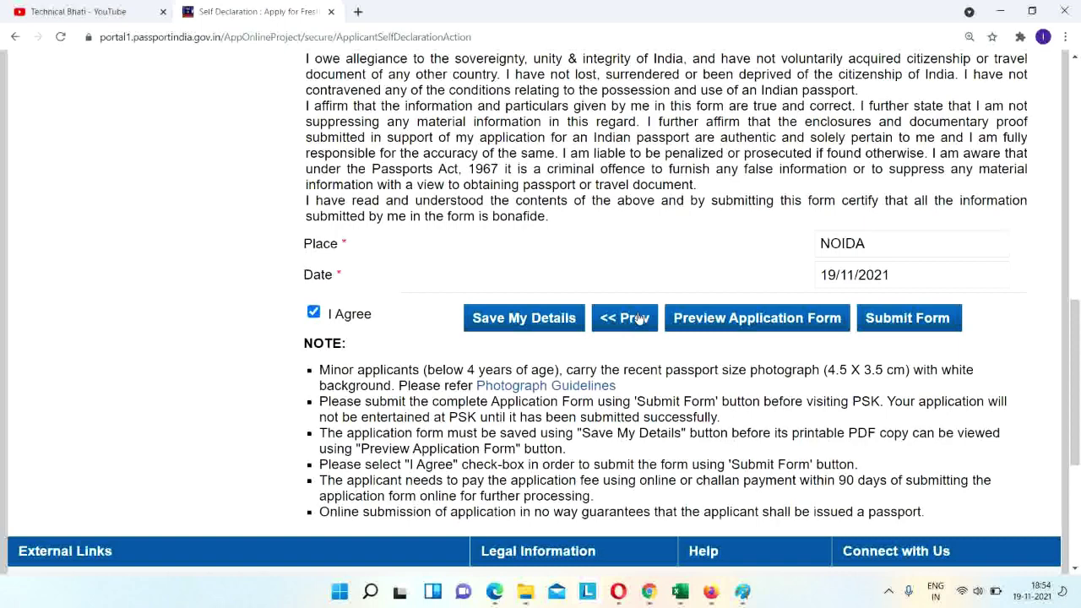
{"action": "scroll", "coordinate": [639, 317], "scroll_direction": "up", "scroll_amount": 10}
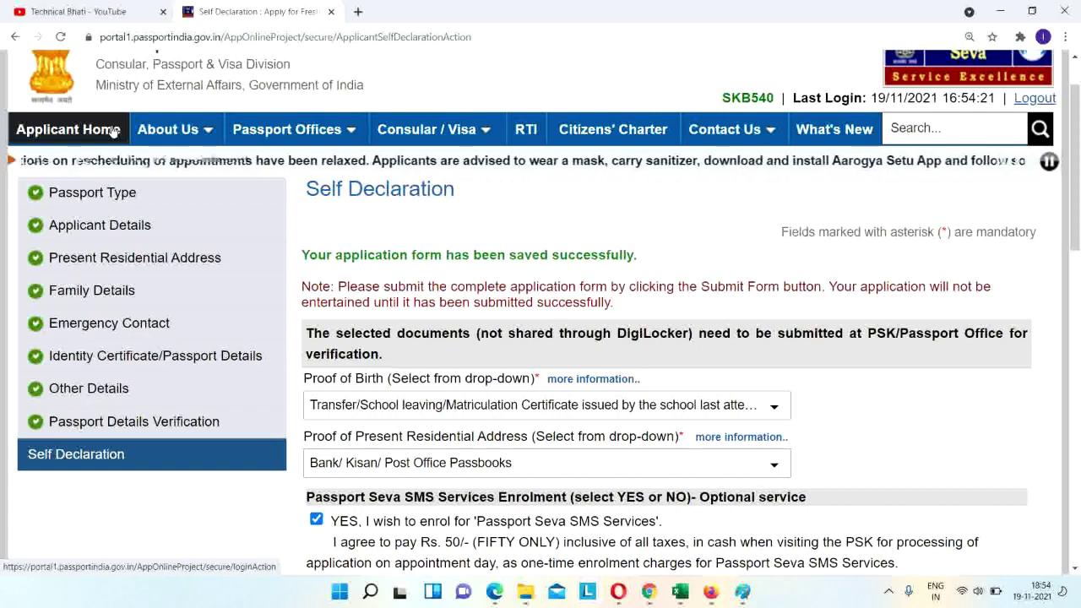
{"action": "scroll", "coordinate": [889, 240], "scroll_direction": "down", "scroll_amount": 10}
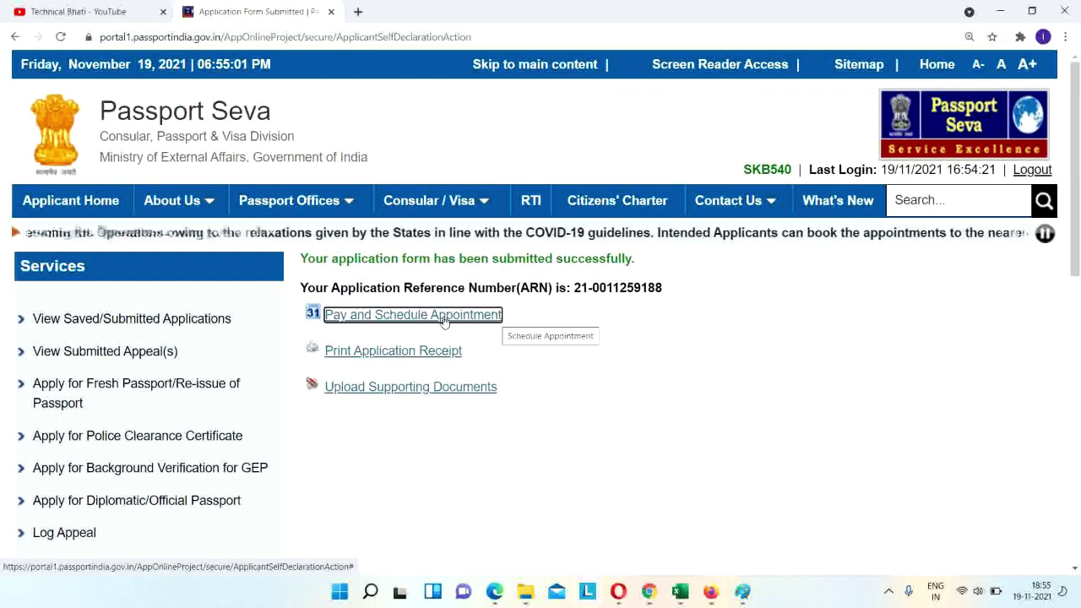
Go to Pay and Schedule Appointment from the submission confirmation page.
{"action": "left_click", "coordinate": [438, 318]}
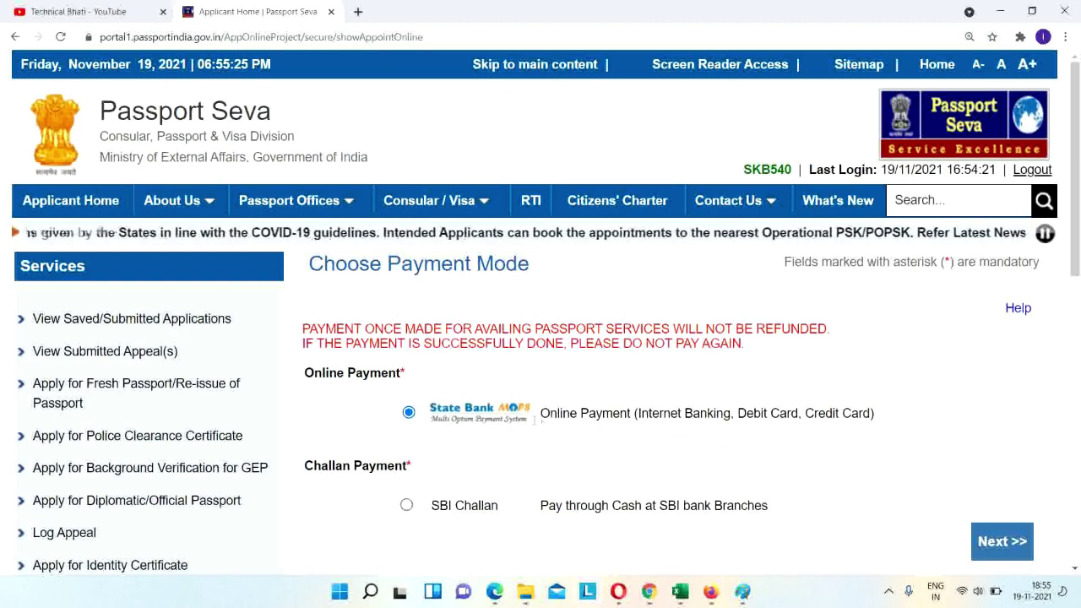
Proceed with SBI online payment and pick PSK Ghaziabad as the appointment location.
{"action": "left_click", "coordinate": [984, 543]}
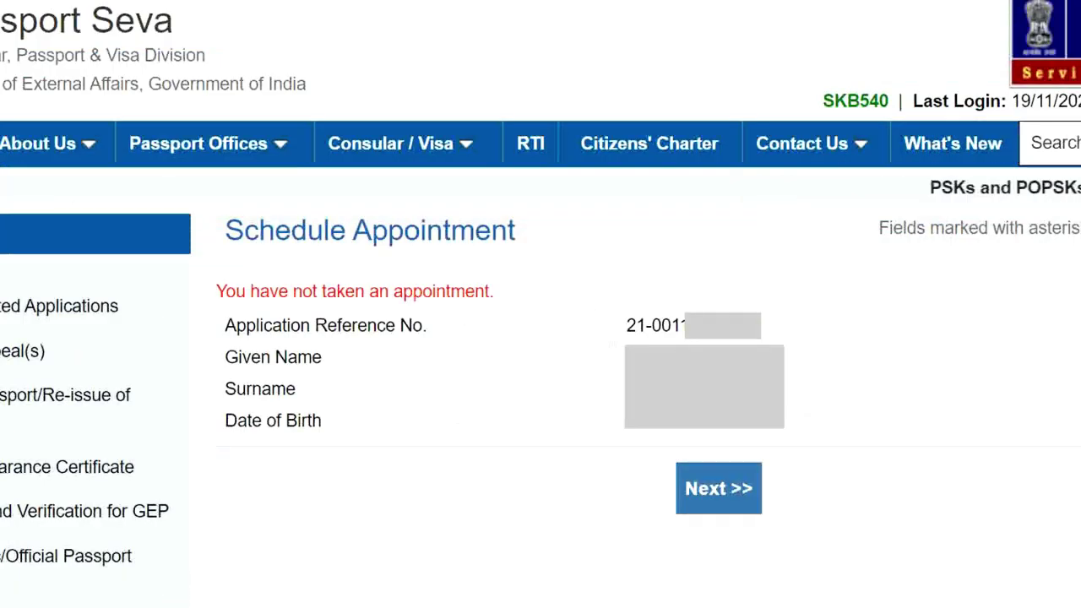
{"action": "left_click", "coordinate": [714, 501]}
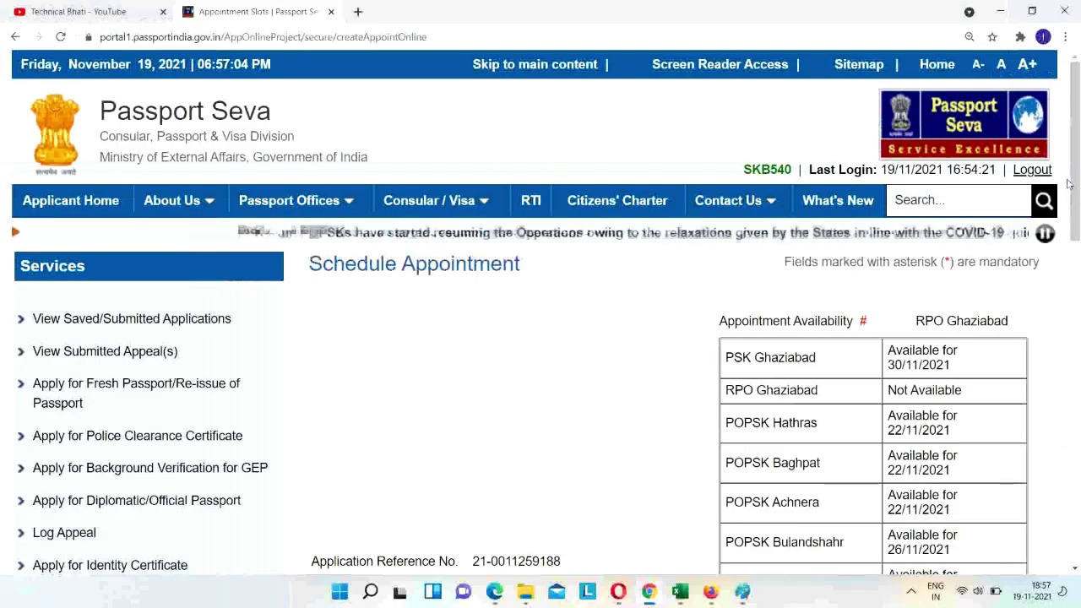
{"action": "scroll", "coordinate": [1079, 224], "scroll_direction": "down", "scroll_amount": 2}
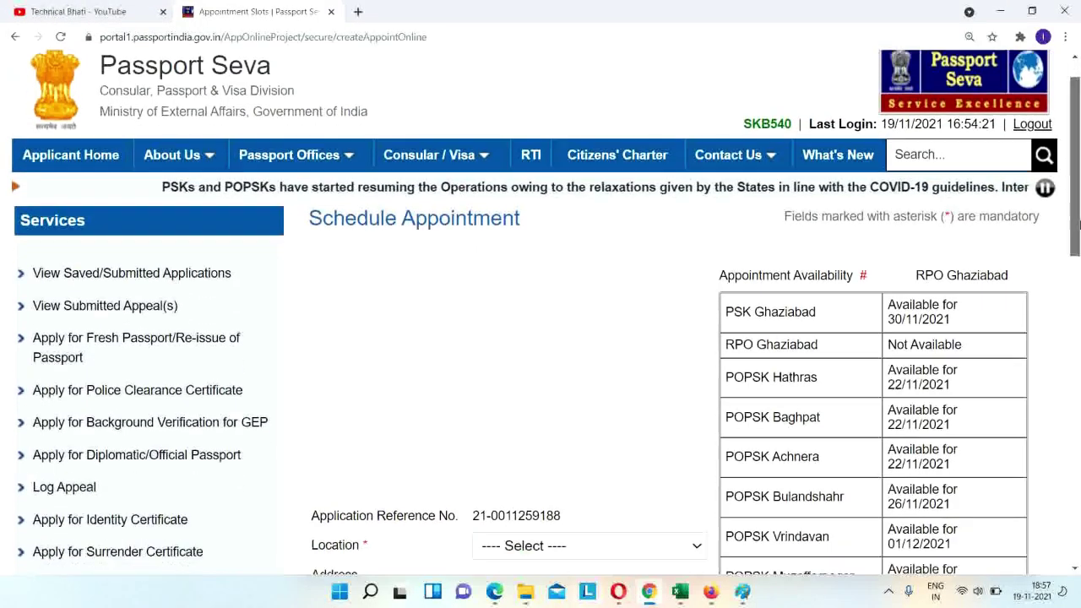
{"action": "scroll", "coordinate": [1078, 224], "scroll_direction": "down", "scroll_amount": 3}
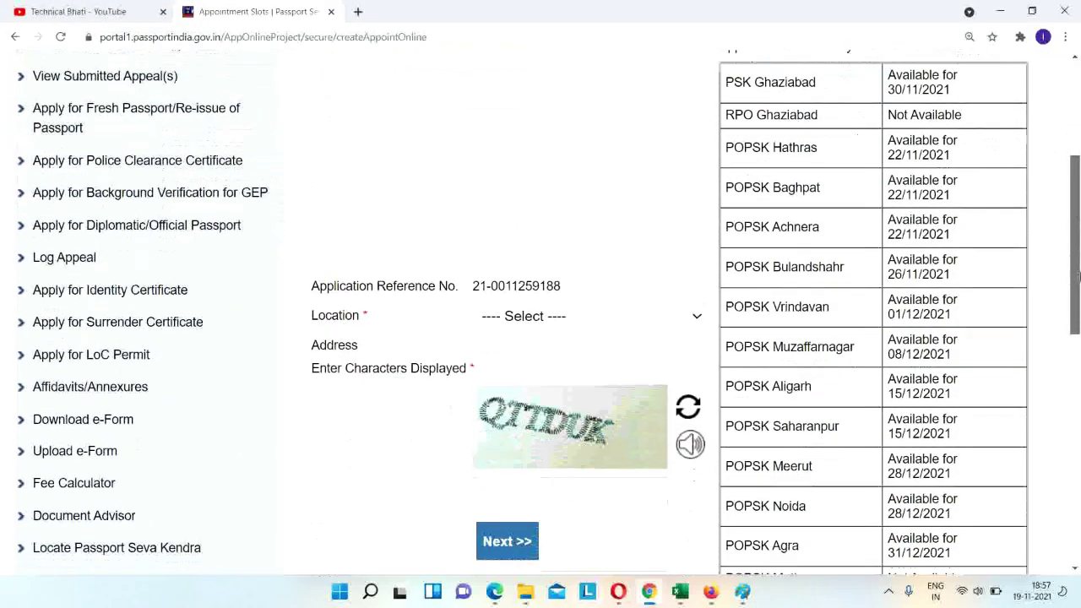
{"action": "left_click", "coordinate": [605, 311]}
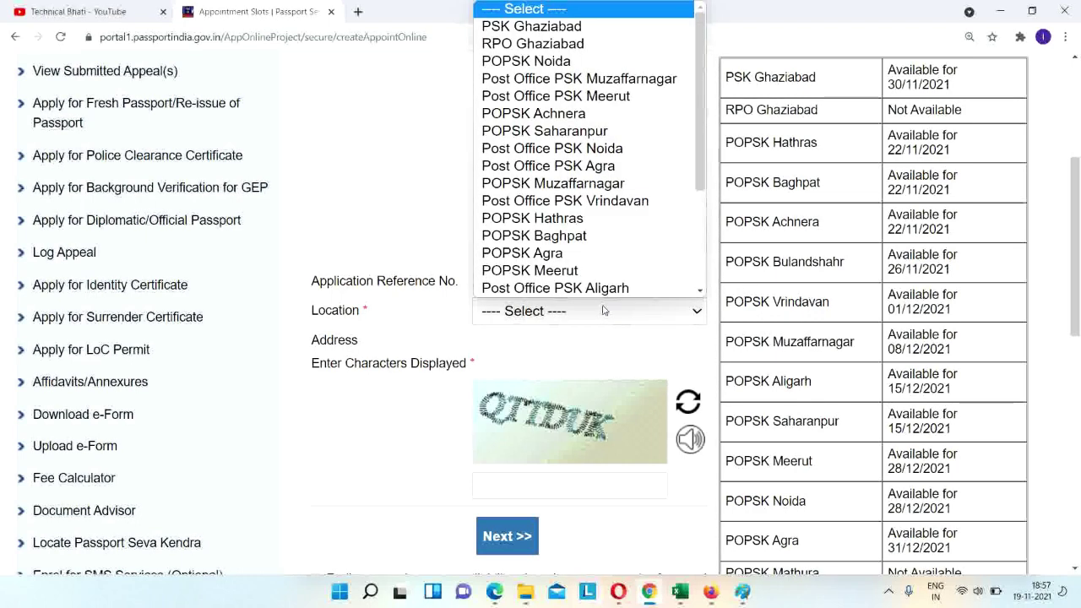
{"action": "key", "text": "Down"}
{"action": "key", "text": "Return"}
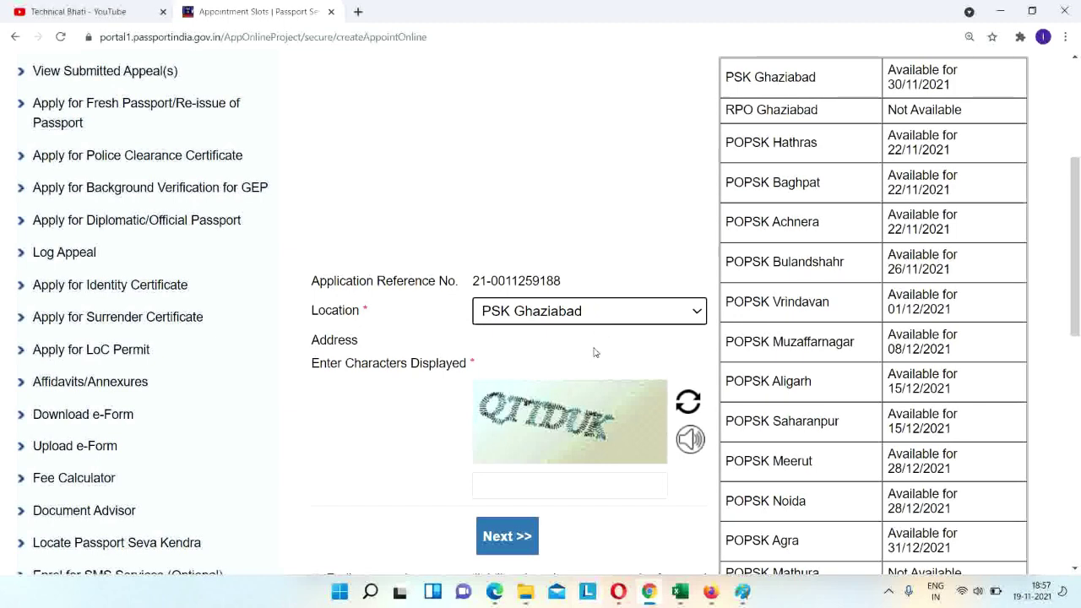
Enter the displayed captcha characters and continue to Pay And Book Appointment.
{"action": "left_click", "coordinate": [545, 487]}
{"action": "type", "text": "QT"}
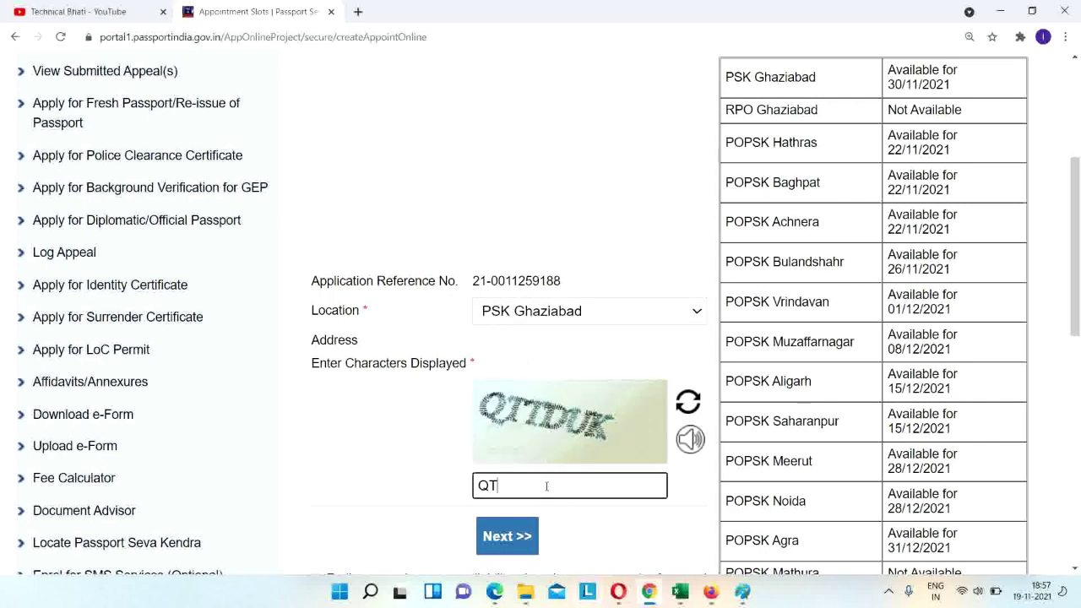
{"action": "type", "text": "TDUK"}
{"action": "left_click", "coordinate": [507, 537]}
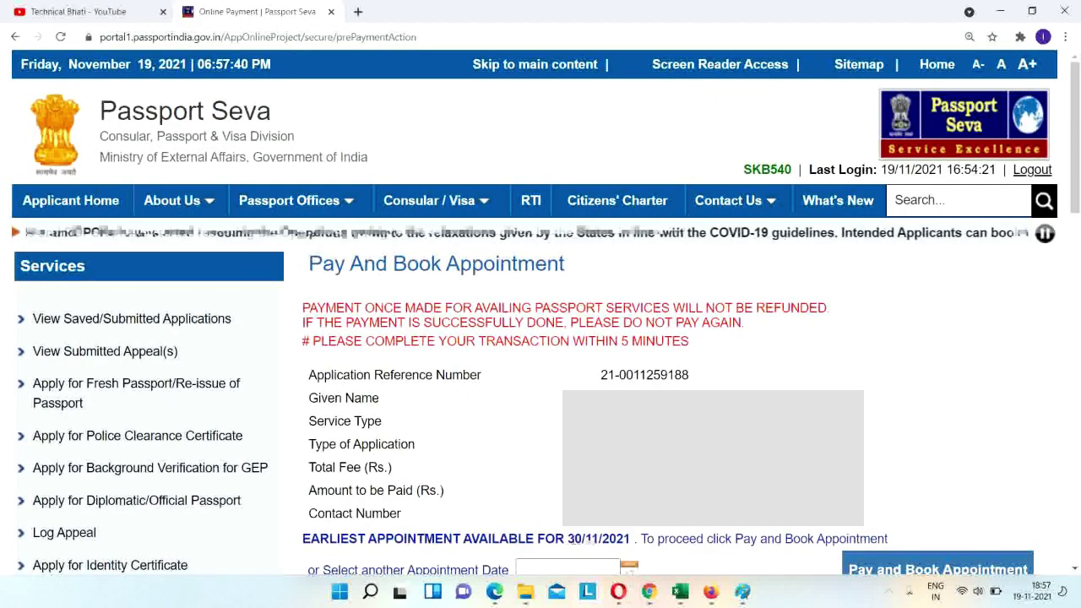
Keep the earliest 30/11/2021 slot, pay and book it, and accept the payment warning.
{"action": "left_click", "coordinate": [629, 567]}
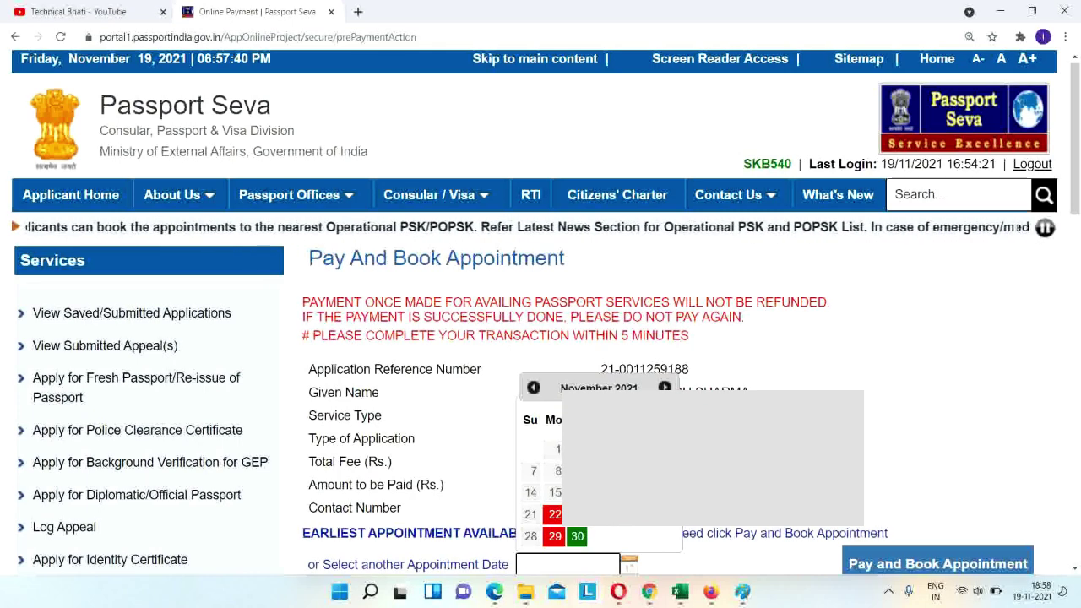
{"action": "key", "text": "Escape"}
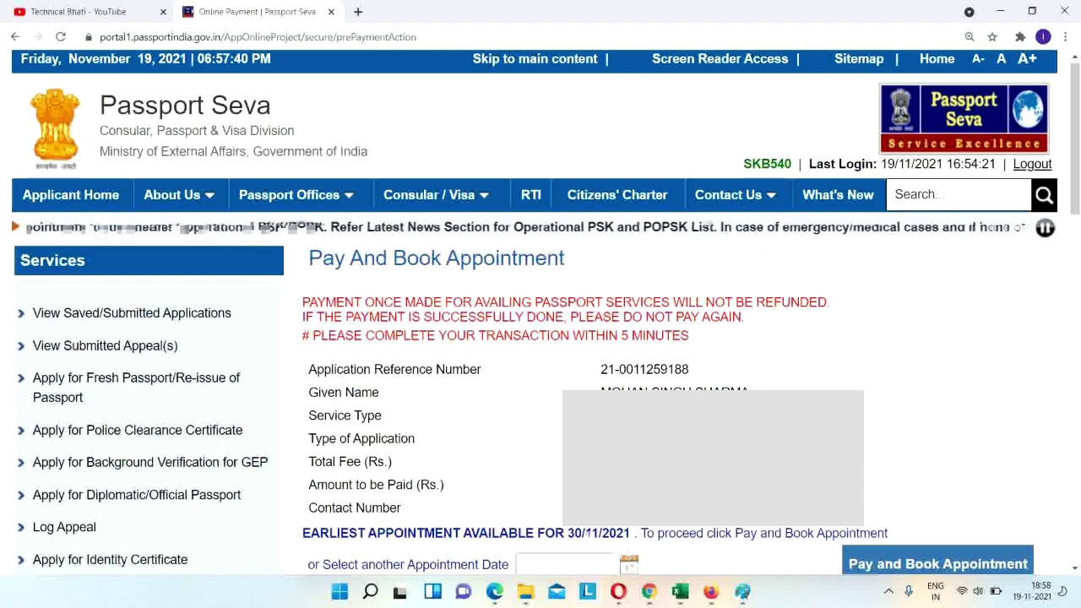
{"action": "left_click", "coordinate": [923, 565]}
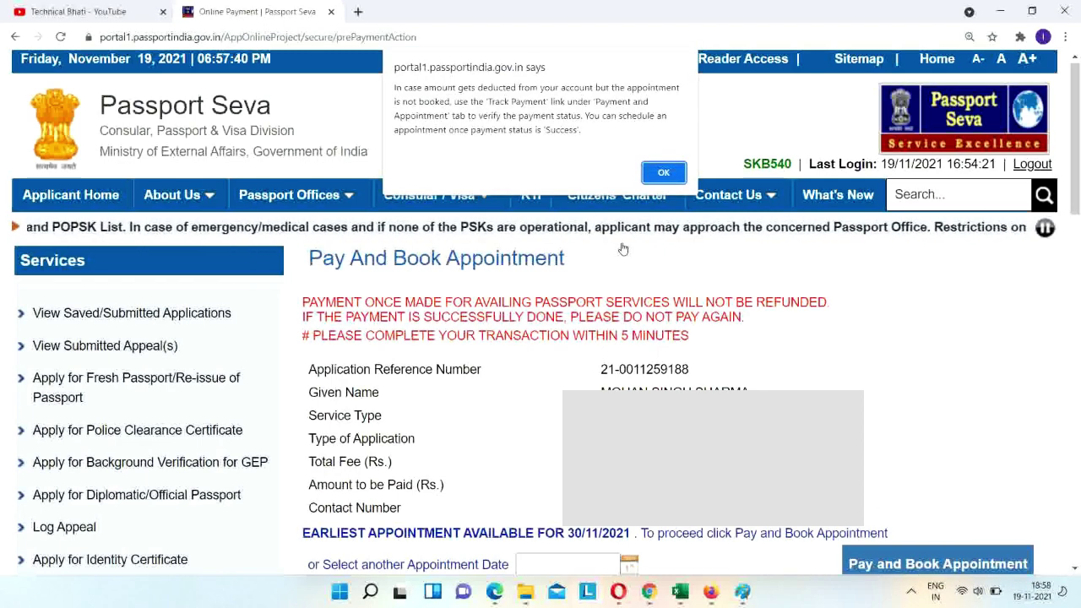
{"action": "left_click", "coordinate": [666, 171]}
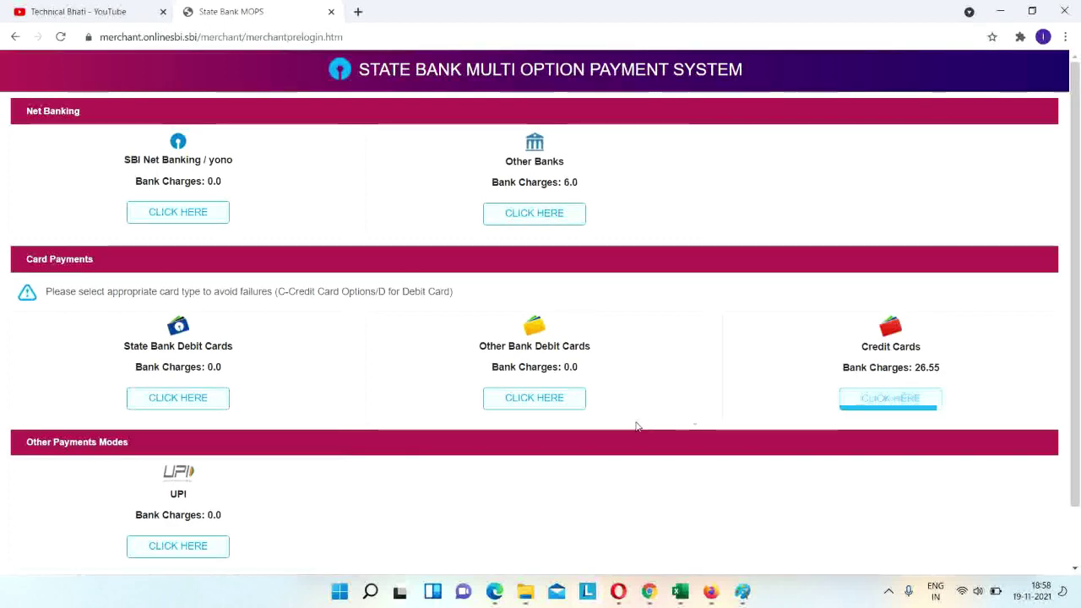
Pay the 1500.00 fee by State Bank debit card, confirming the payment details.
{"action": "left_click", "coordinate": [177, 398]}
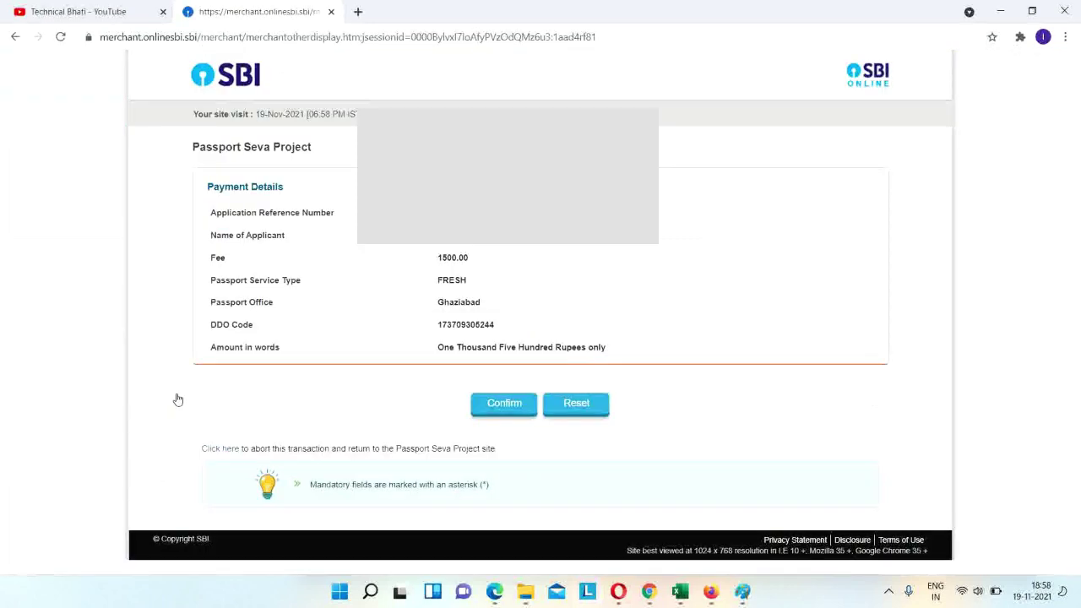
{"action": "left_click", "coordinate": [488, 408]}
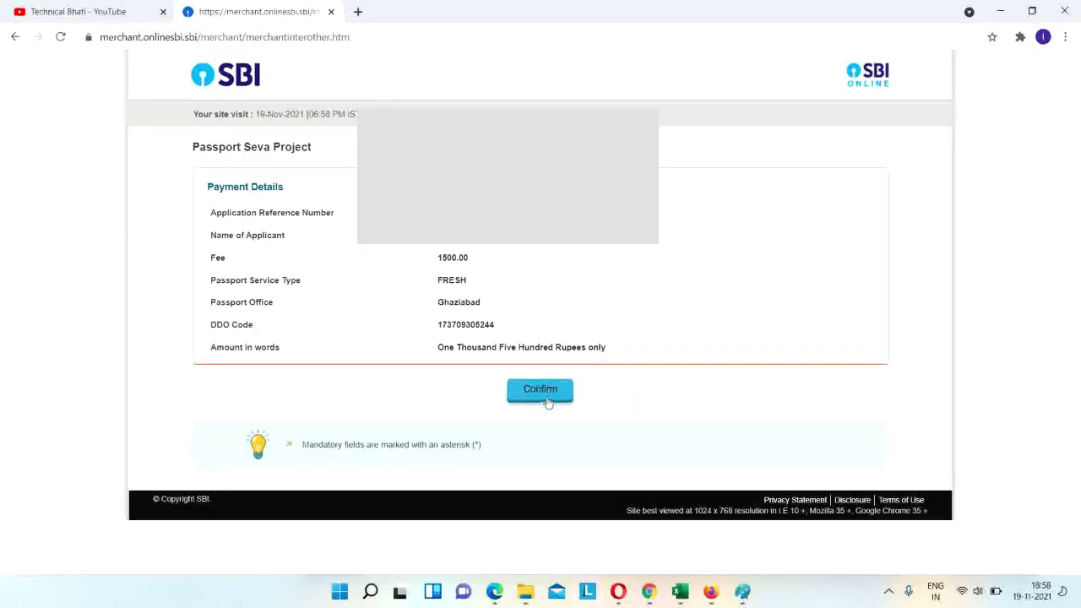
{"action": "left_click", "coordinate": [541, 390]}
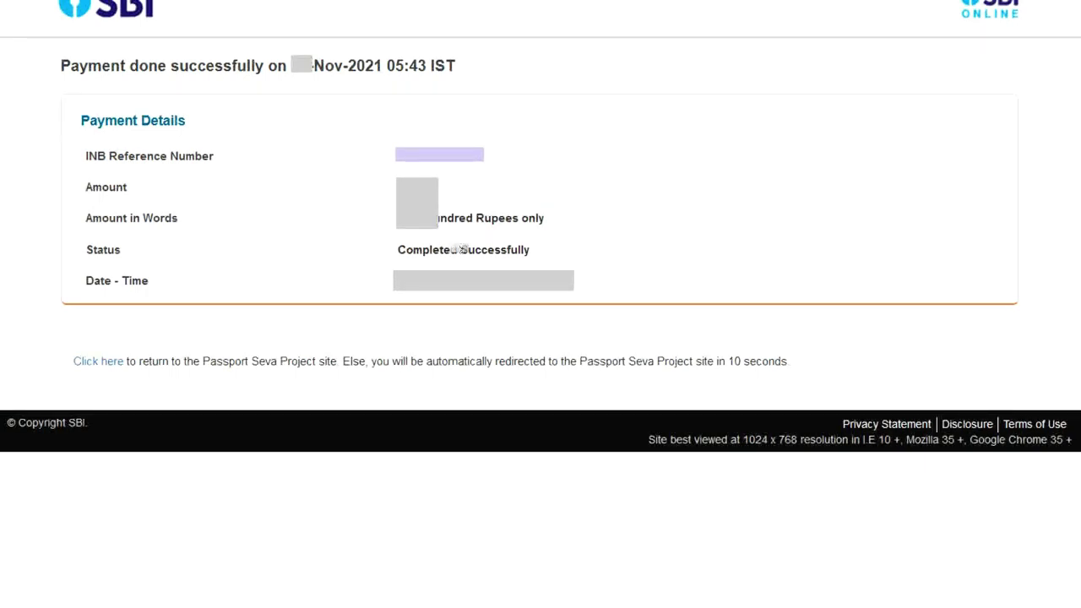
Return to Passport Seva, log in as existing user, and view saved/submitted applications.
{"action": "left_click", "coordinate": [100, 365]}
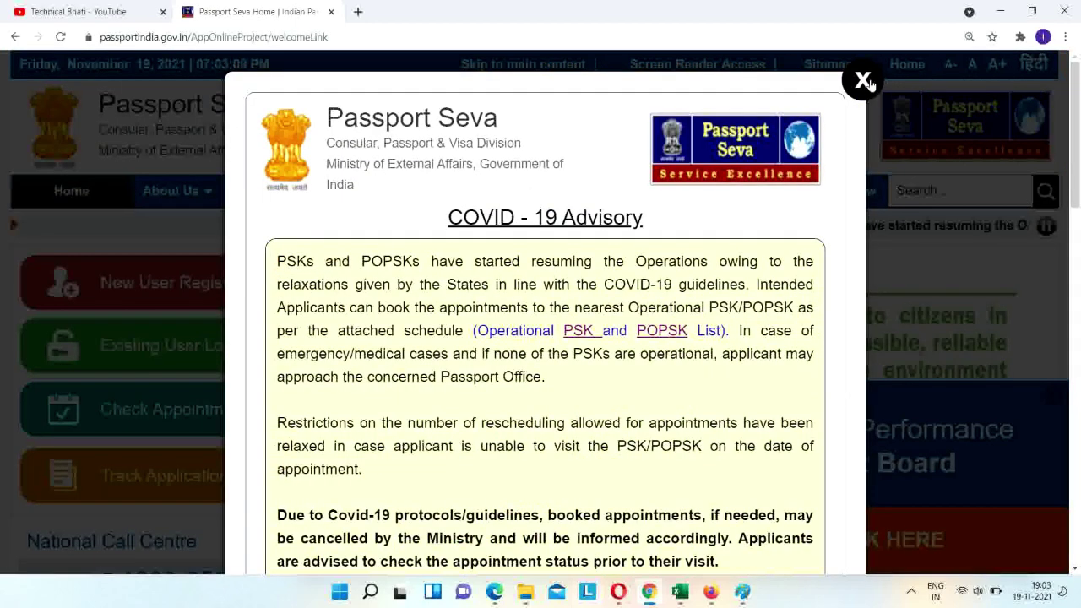
{"action": "left_click", "coordinate": [178, 377]}
{"action": "left_click", "coordinate": [181, 350]}
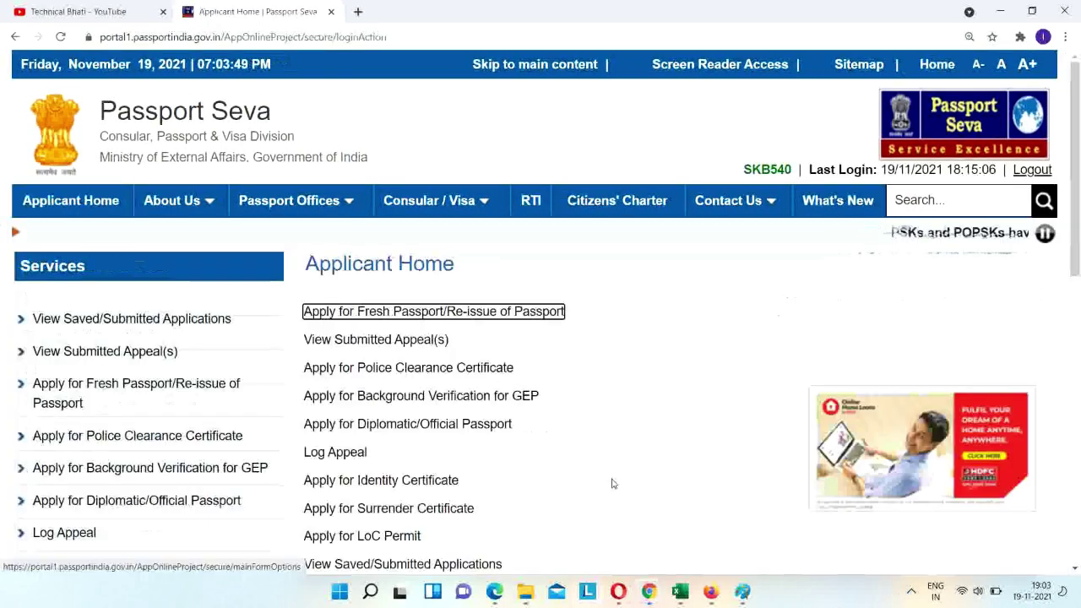
{"action": "left_click", "coordinate": [127, 328]}
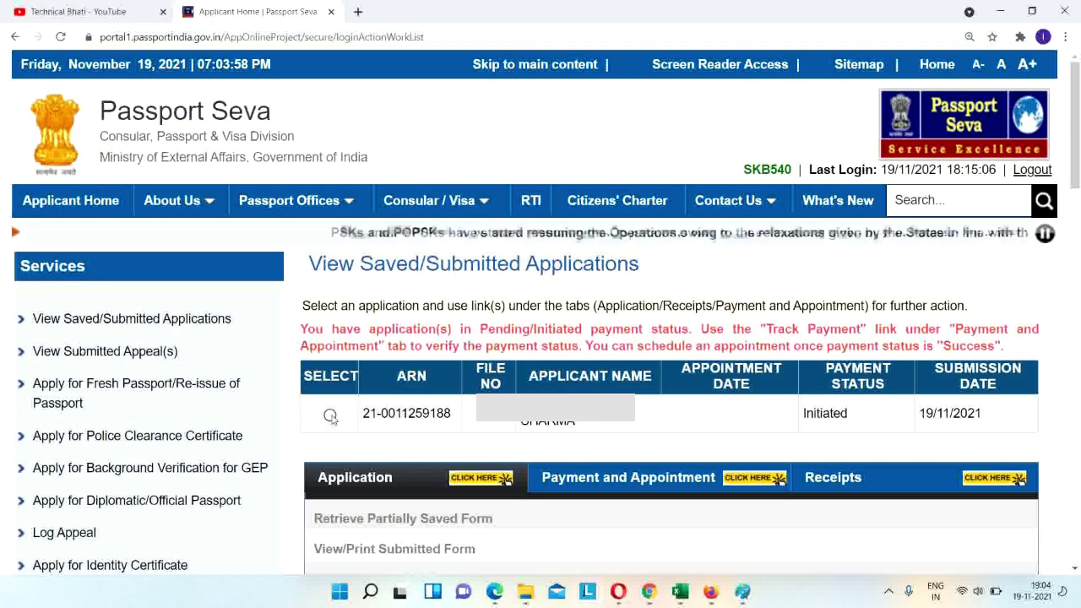
Re-verify the pending payment status of the selected application under Payment and Appointment.
{"action": "left_click", "coordinate": [330, 416]}
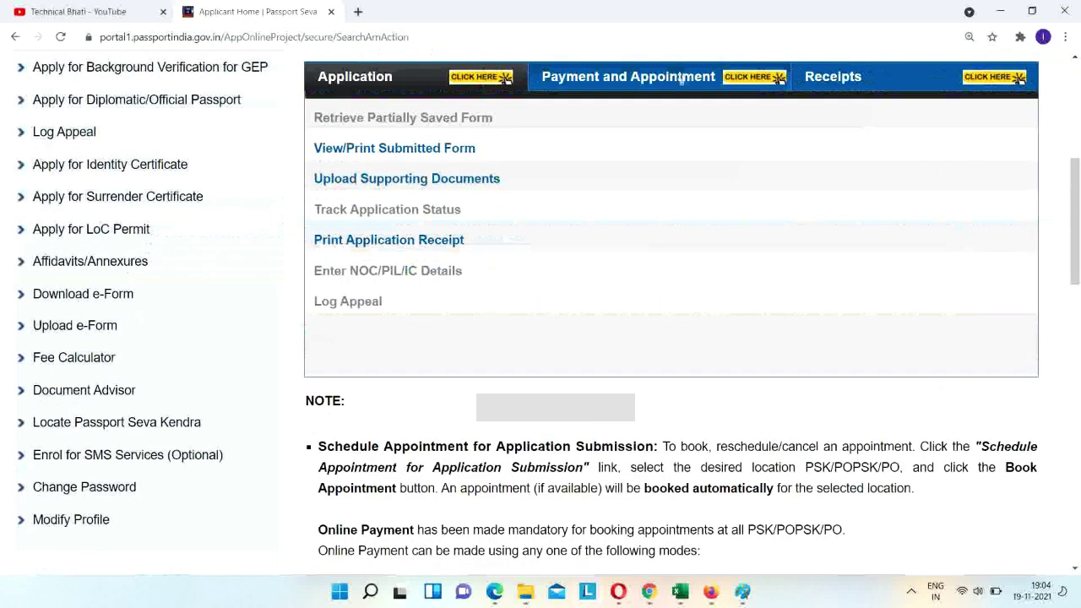
{"action": "left_click", "coordinate": [663, 82]}
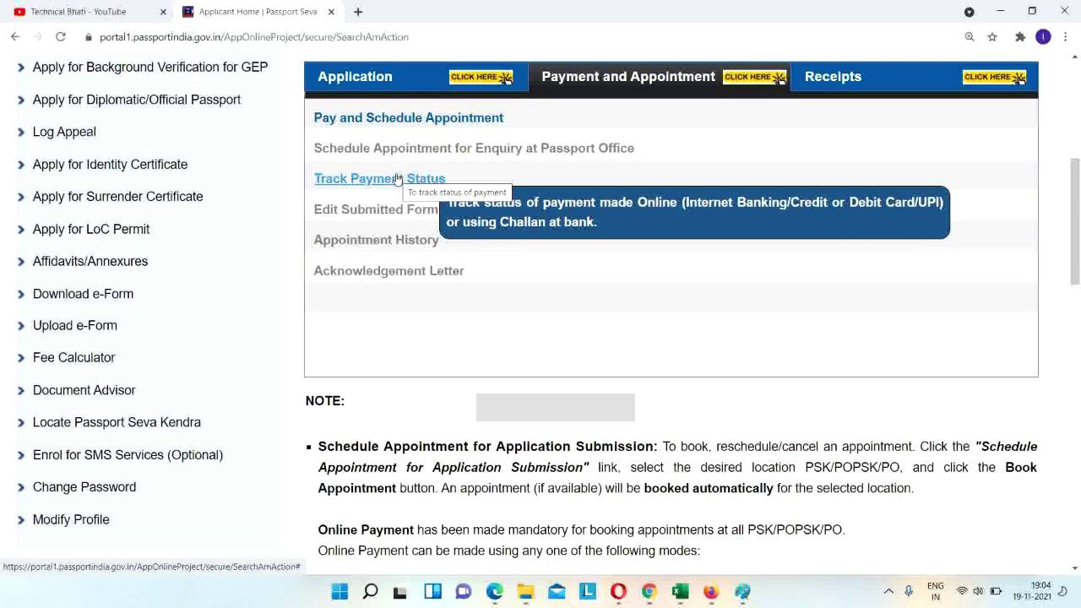
{"action": "left_click", "coordinate": [397, 179]}
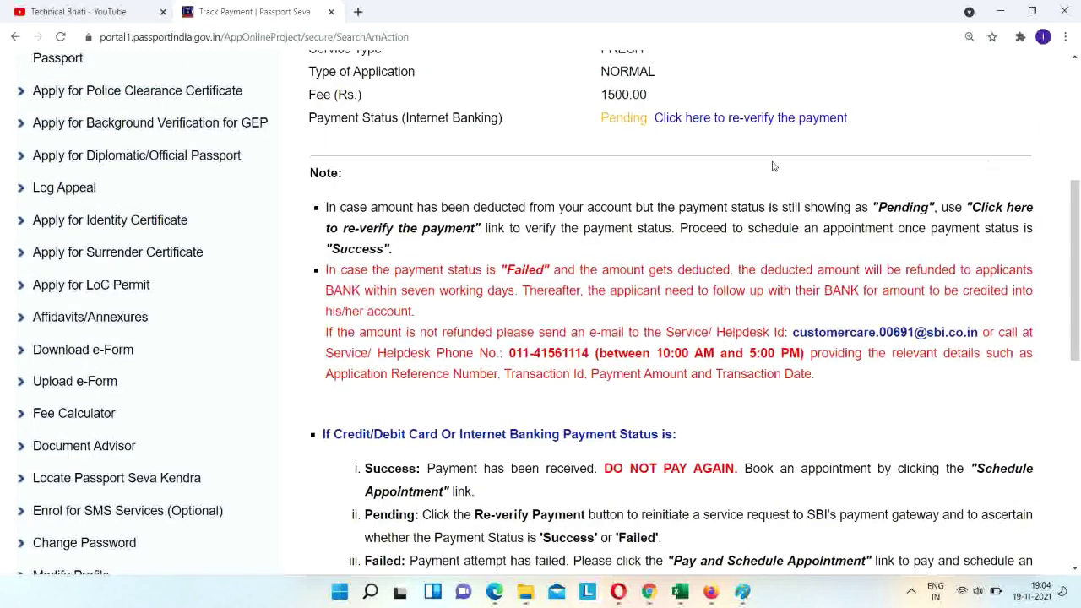
{"action": "left_click", "coordinate": [745, 118]}
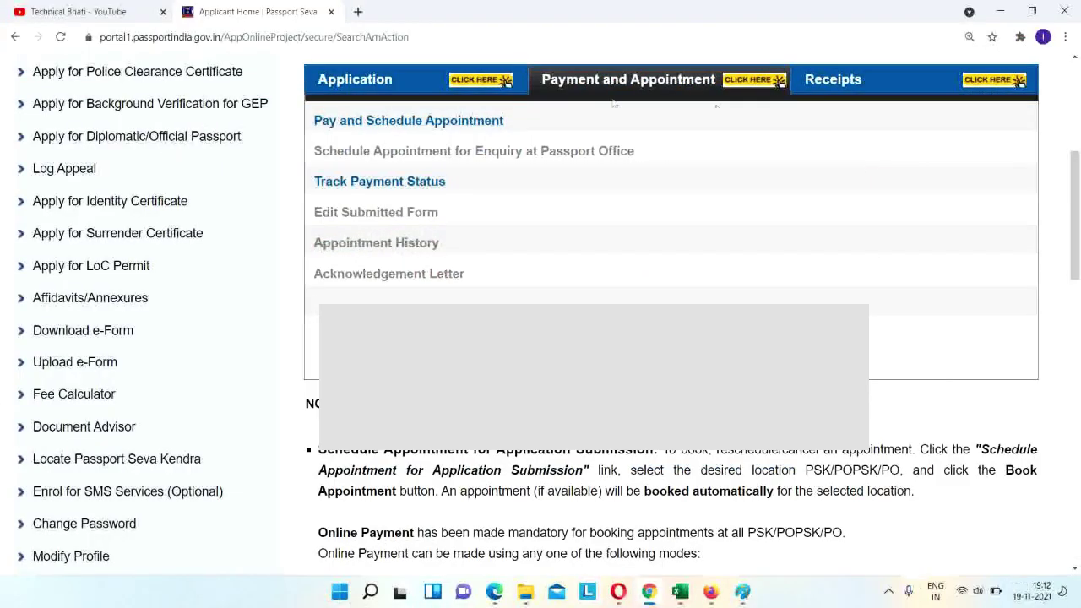
Start Pay and Schedule Appointment for PSK Ghaziabad, enter the shown captcha, and continue.
{"action": "left_click", "coordinate": [463, 123]}
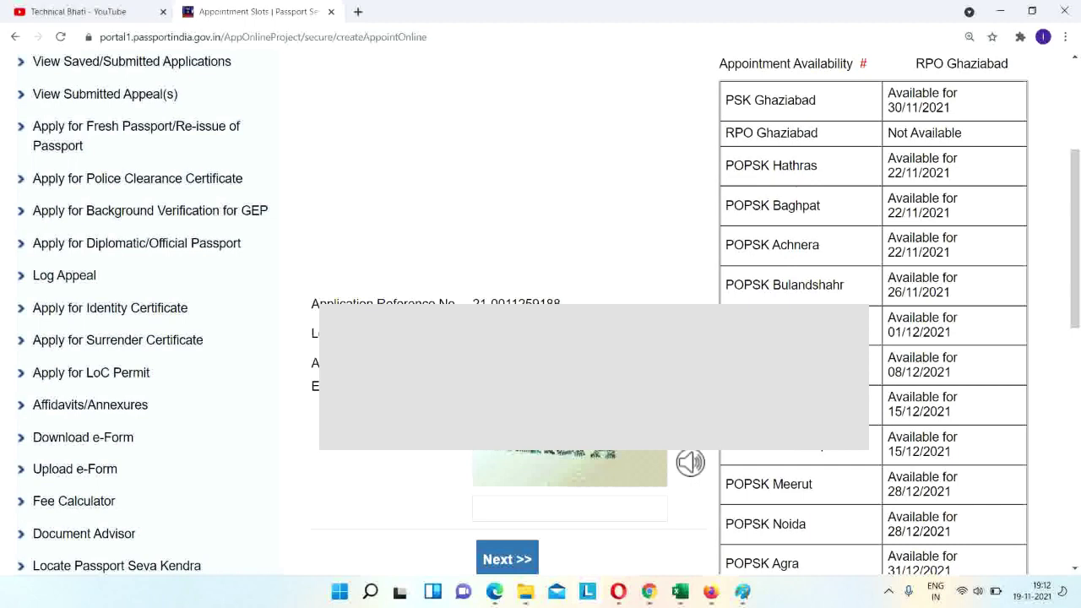
{"action": "key", "text": "Escape"}
{"action": "left_click", "coordinate": [557, 511]}
{"action": "type", "text": "X"}
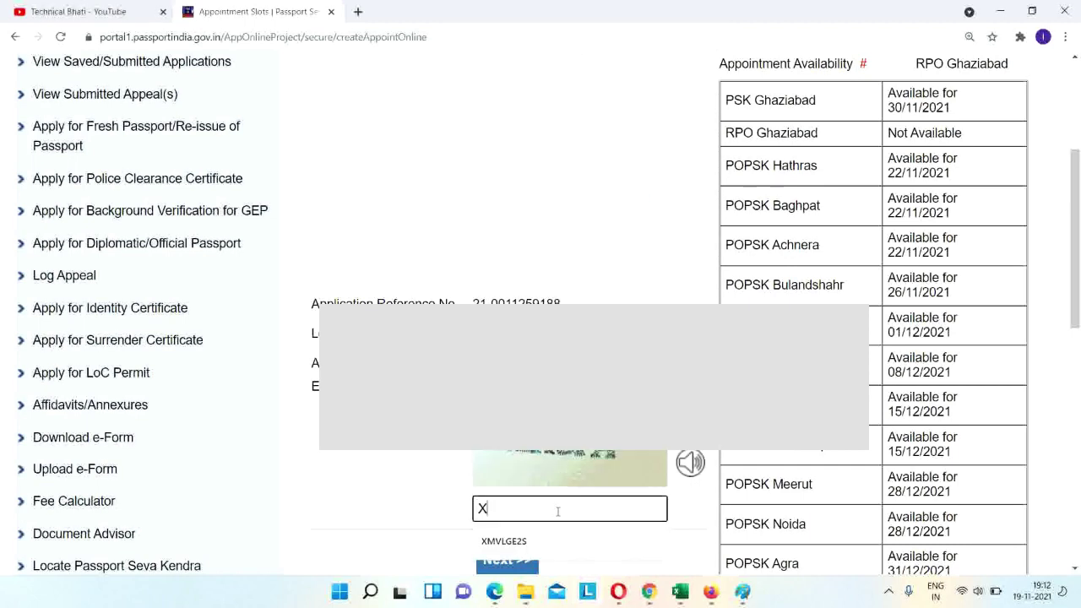
{"action": "type", "text": "2L"}
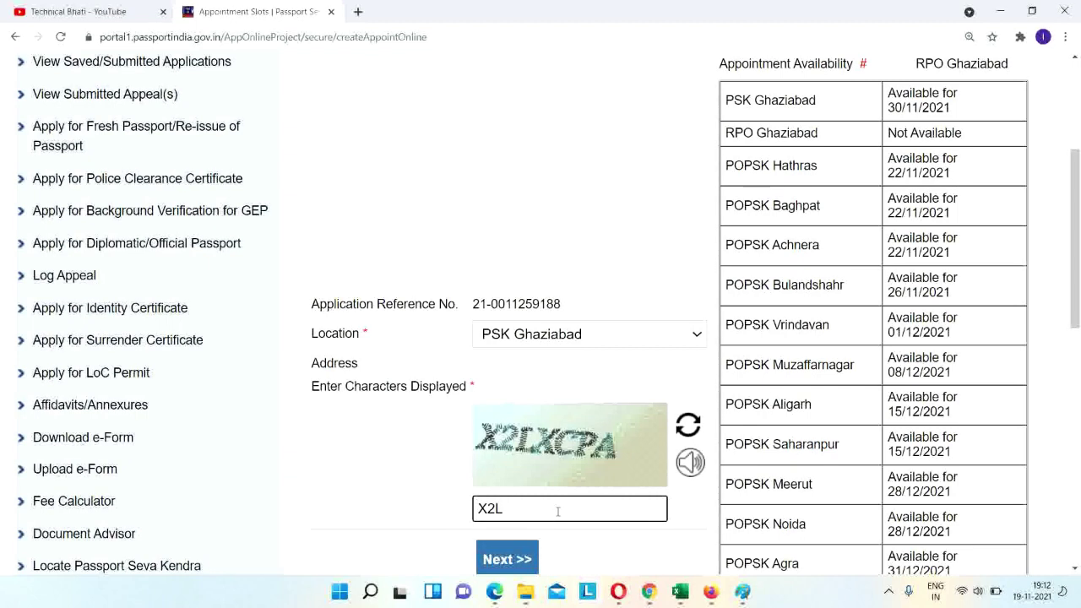
{"action": "type", "text": "XCPA"}
{"action": "left_click", "coordinate": [506, 558]}
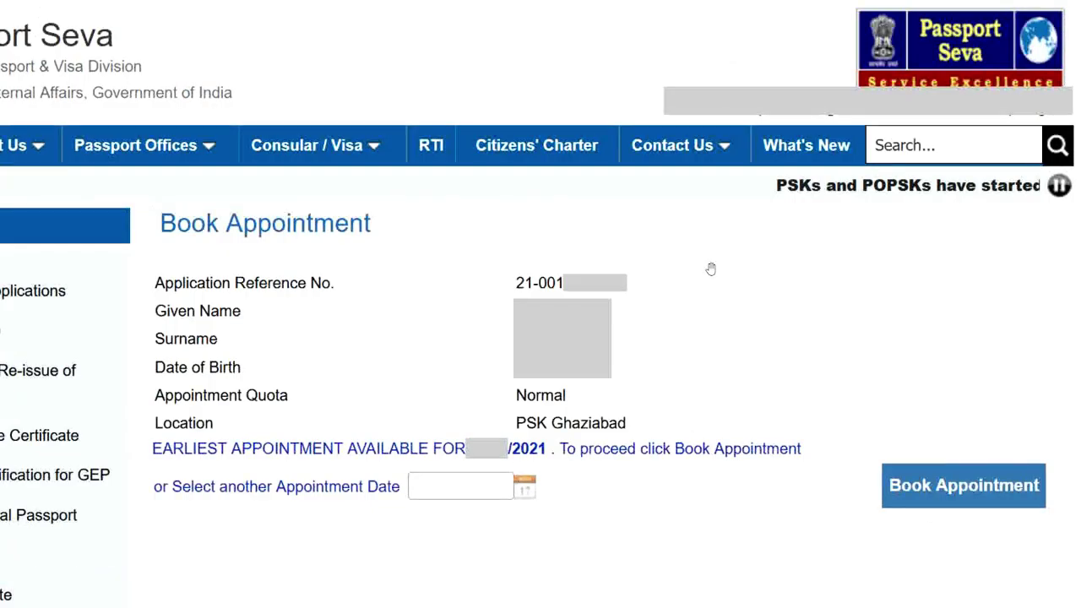
Book the earliest available Normal-quota appointment and print the application receipt.
{"action": "left_click", "coordinate": [938, 485]}
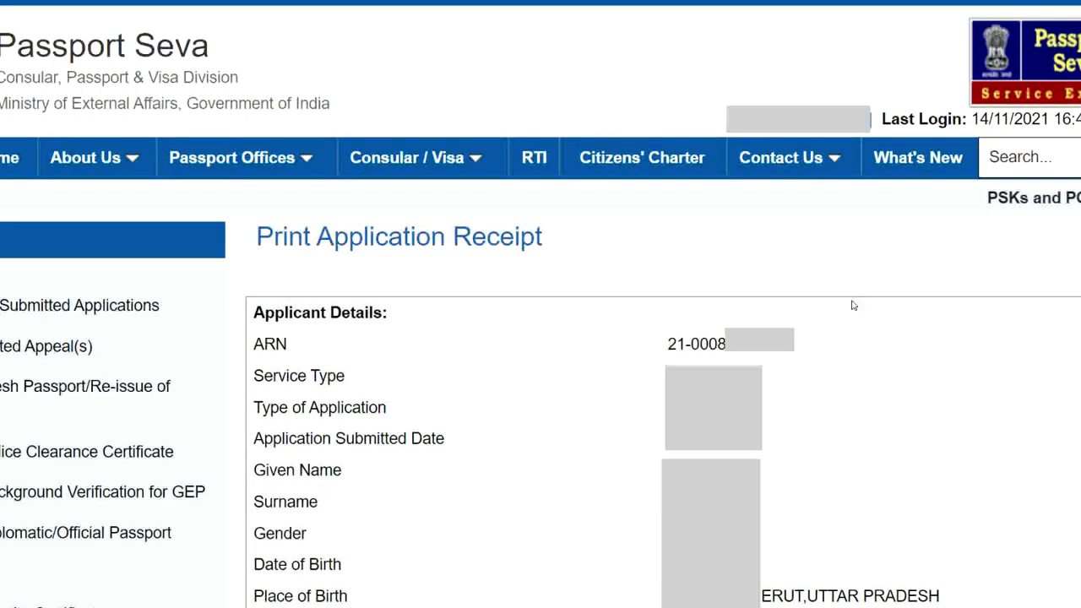
{"action": "scroll", "coordinate": [853, 315], "scroll_direction": "down", "scroll_amount": 5}
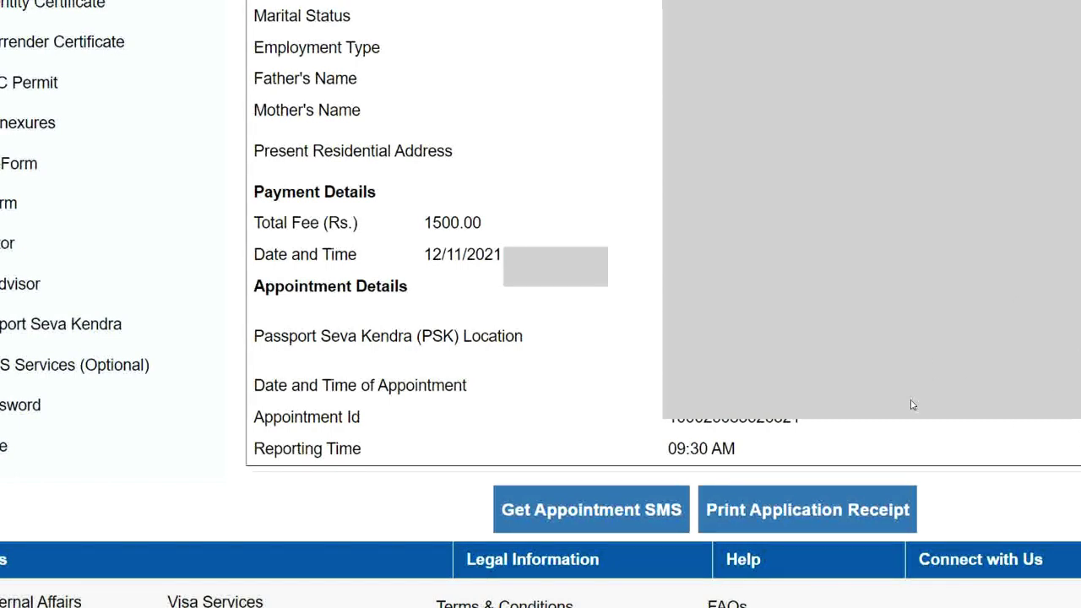
{"action": "left_click", "coordinate": [801, 512]}
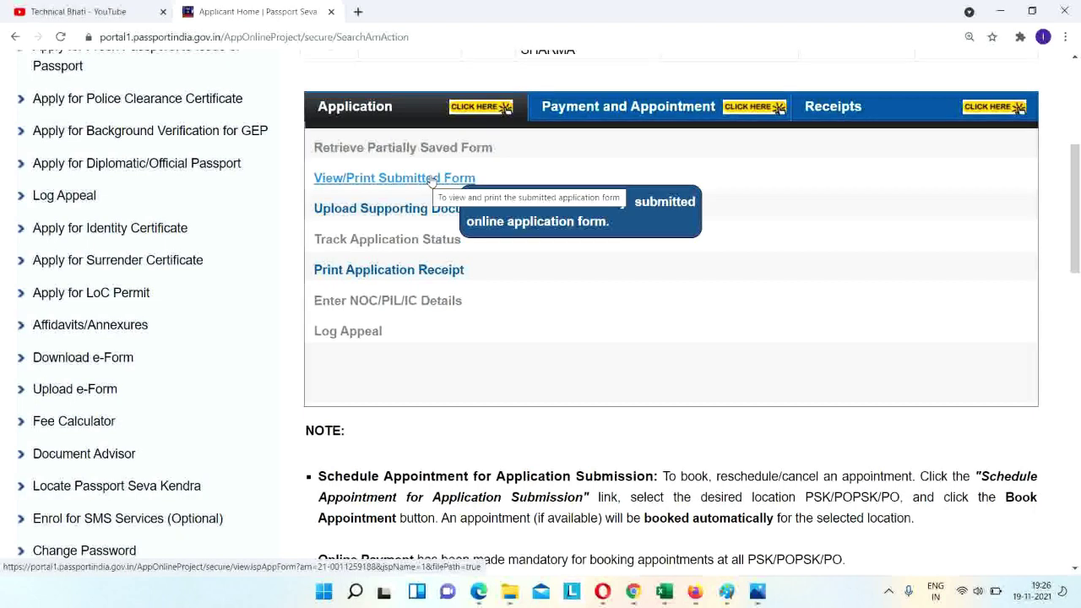
Switch from Passport Seva to the YouTube tab showing the channel's videos page.
{"action": "left_click", "coordinate": [30, 7]}
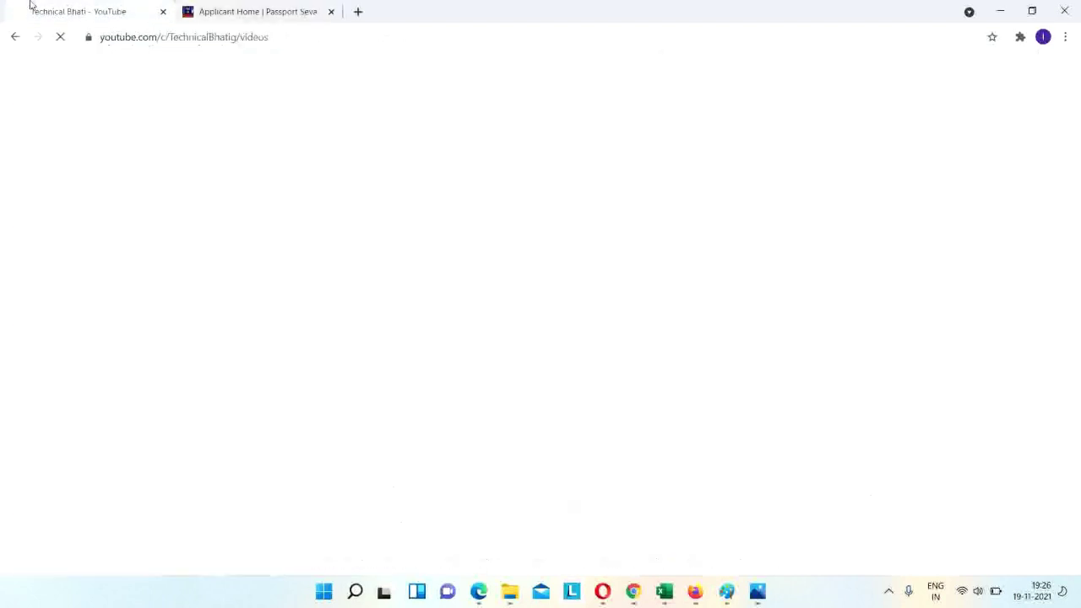